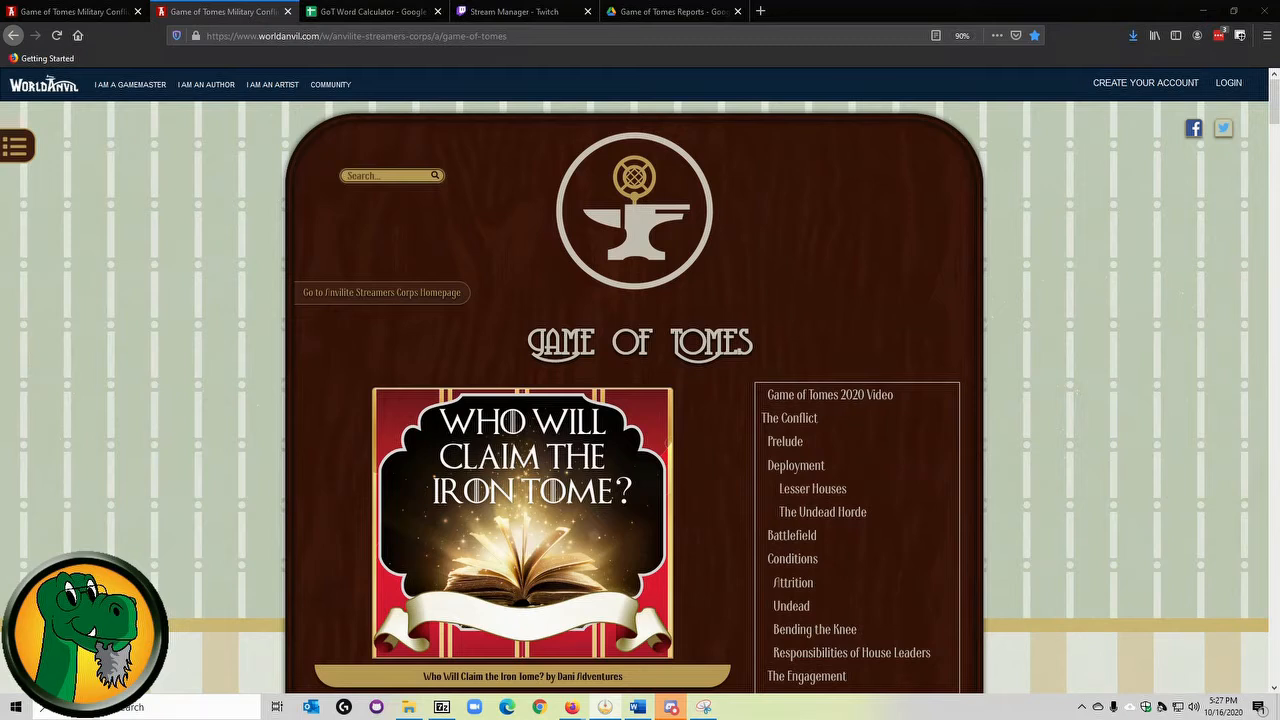
- Start a copy of the GoT Word Calculator spreadsheet and name it "GoT Word Calculator - Master"
left_click(403, 7)
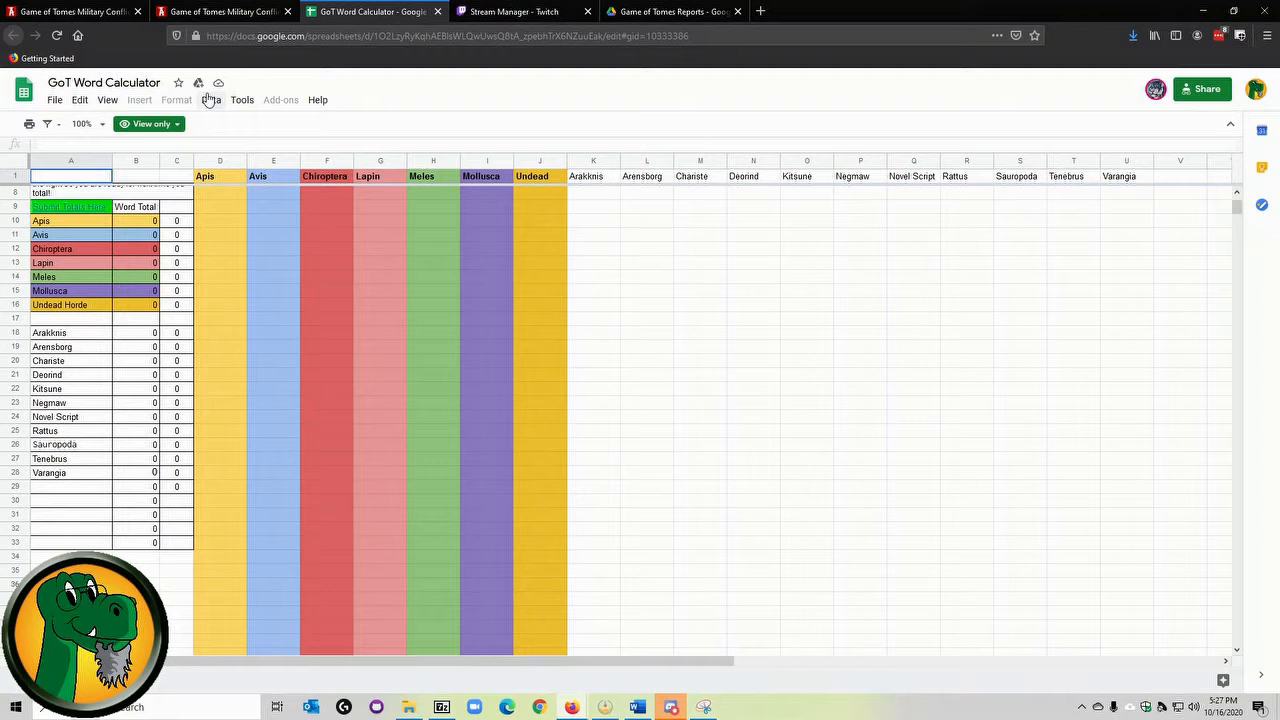
left_click(56, 102)
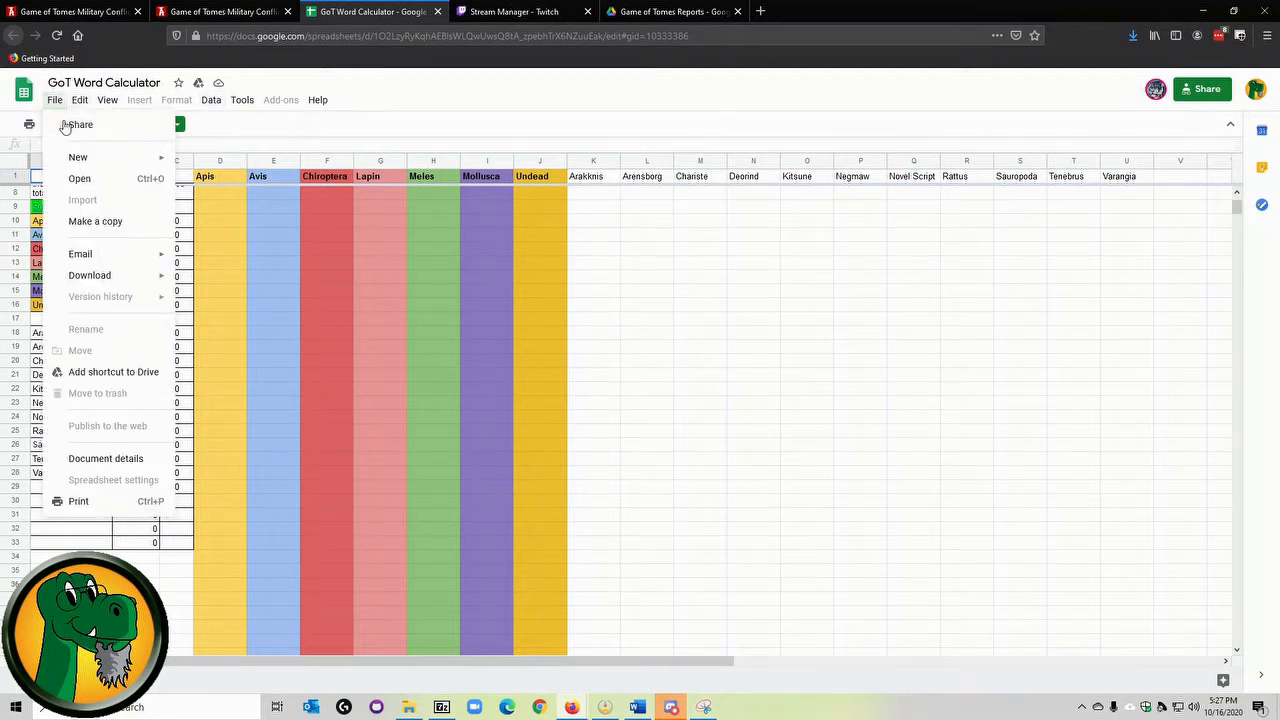
left_click(100, 222)
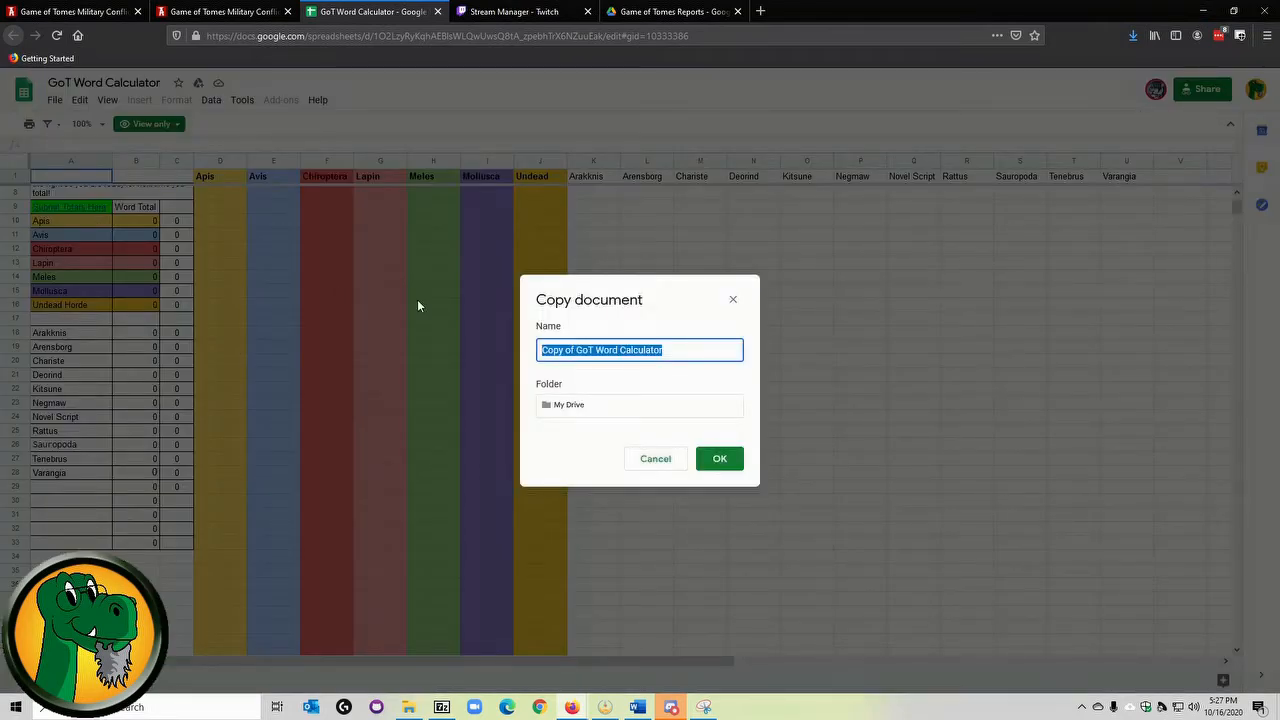
left_click(576, 350)
key("BackSpace")
key("BackSpace")
key("BackSpace")
key("BackSpace")
key("BackSpace")
key("BackSpace")
key("BackSpace")
key("BackSpace")
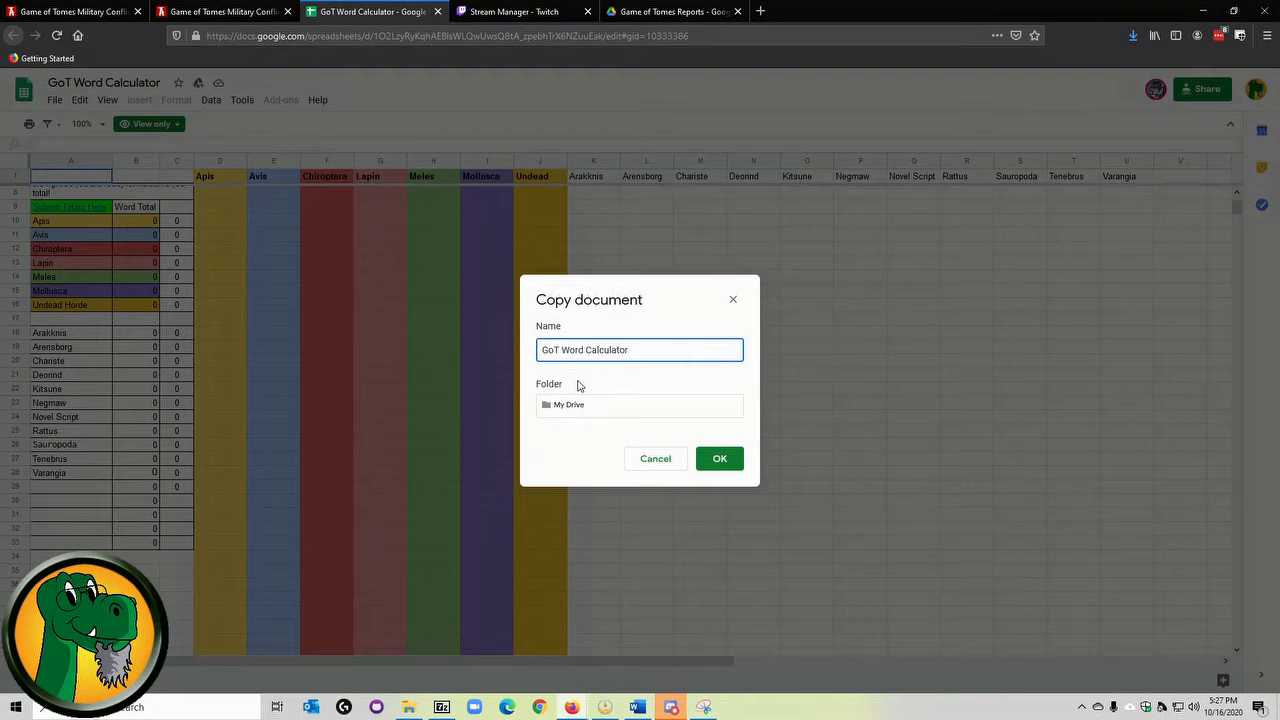
type("- Master")
- Choose the Game of Tomes Reports folder as the destination and create the spreadsheet copy
left_click(611, 406)
left_click(753, 480)
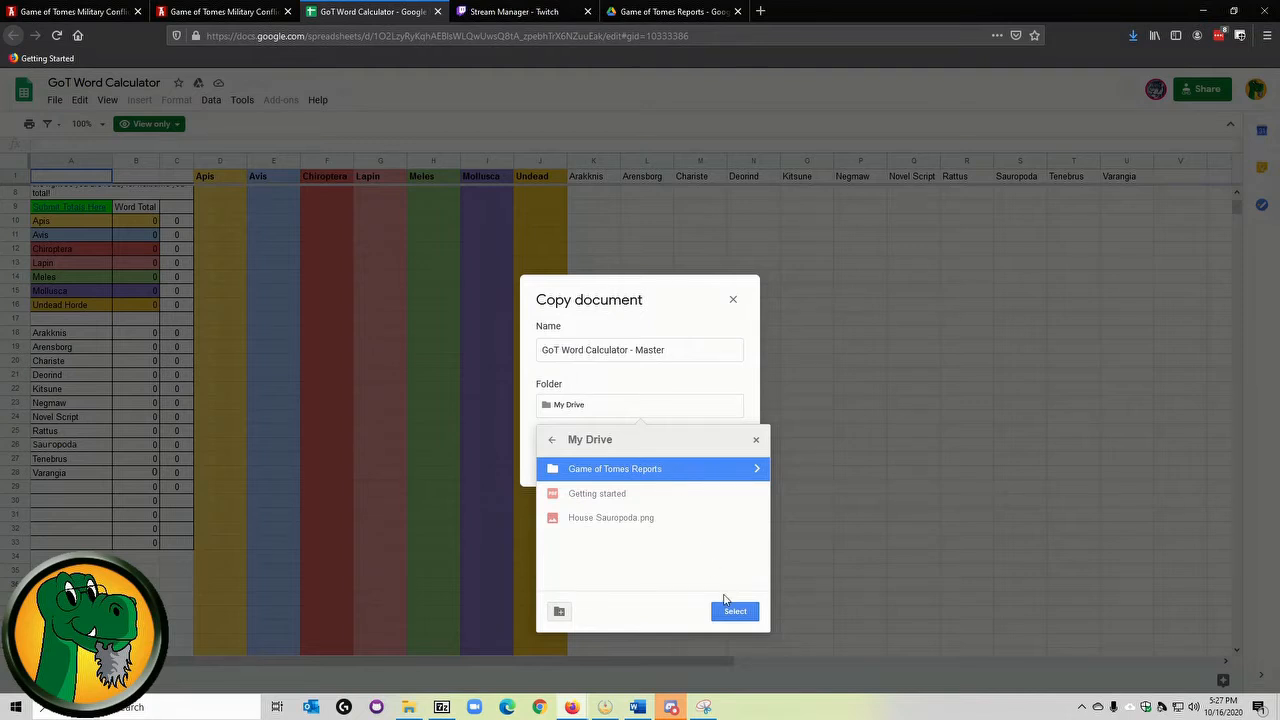
left_click(736, 611)
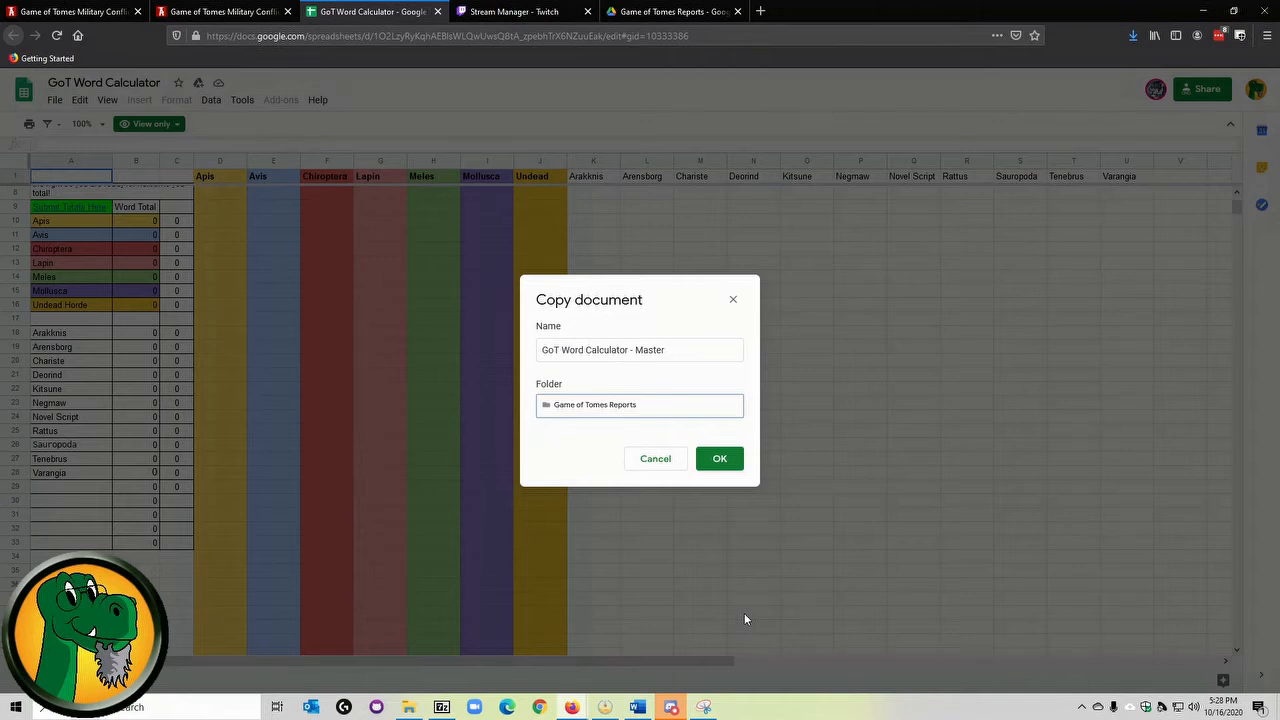
left_click(722, 458)
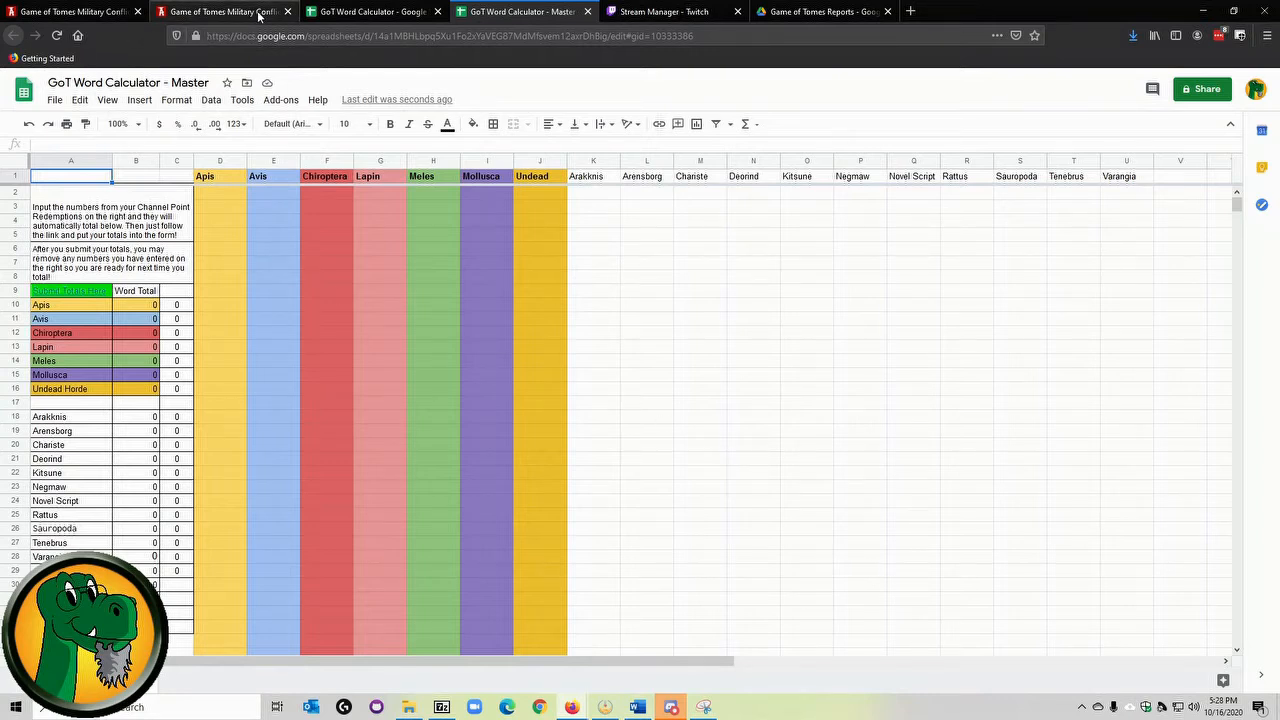
- Open the channel's reward request queue from the Twitch Stream Manager activity feed, then move and enlarge its window beside the stream preview
left_click(641, 15)
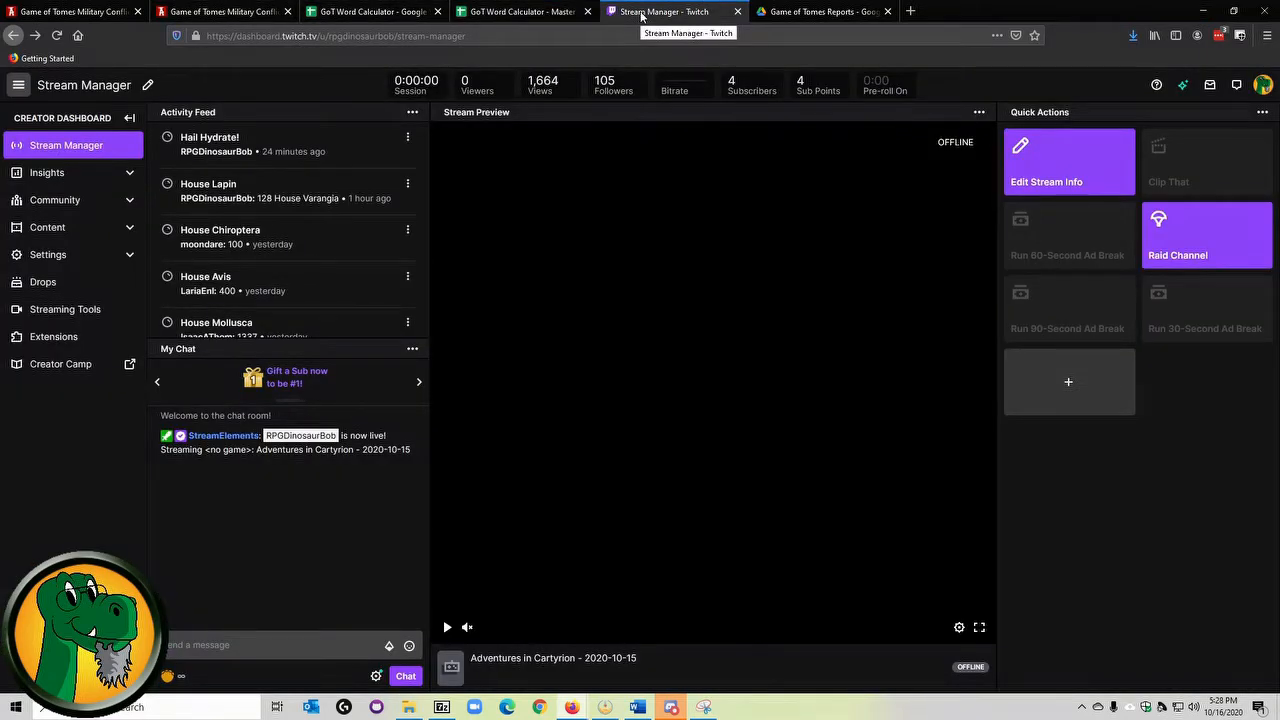
left_click(412, 118)
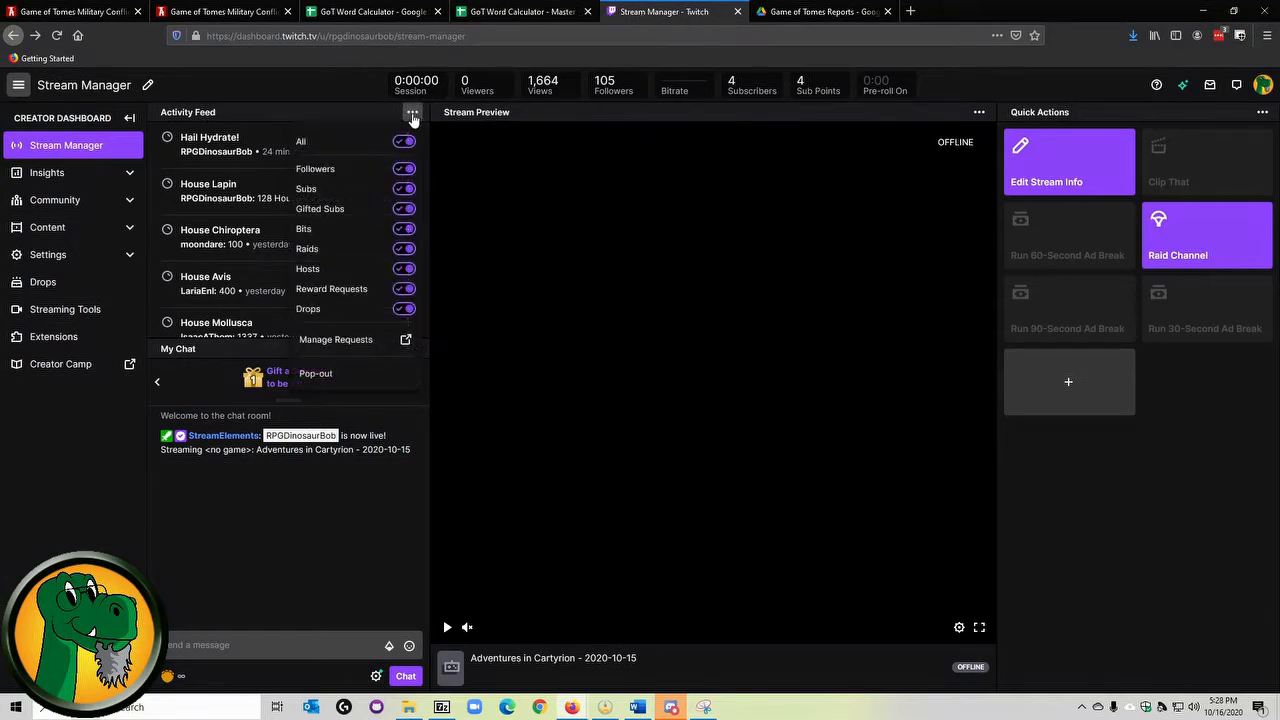
left_click(406, 341)
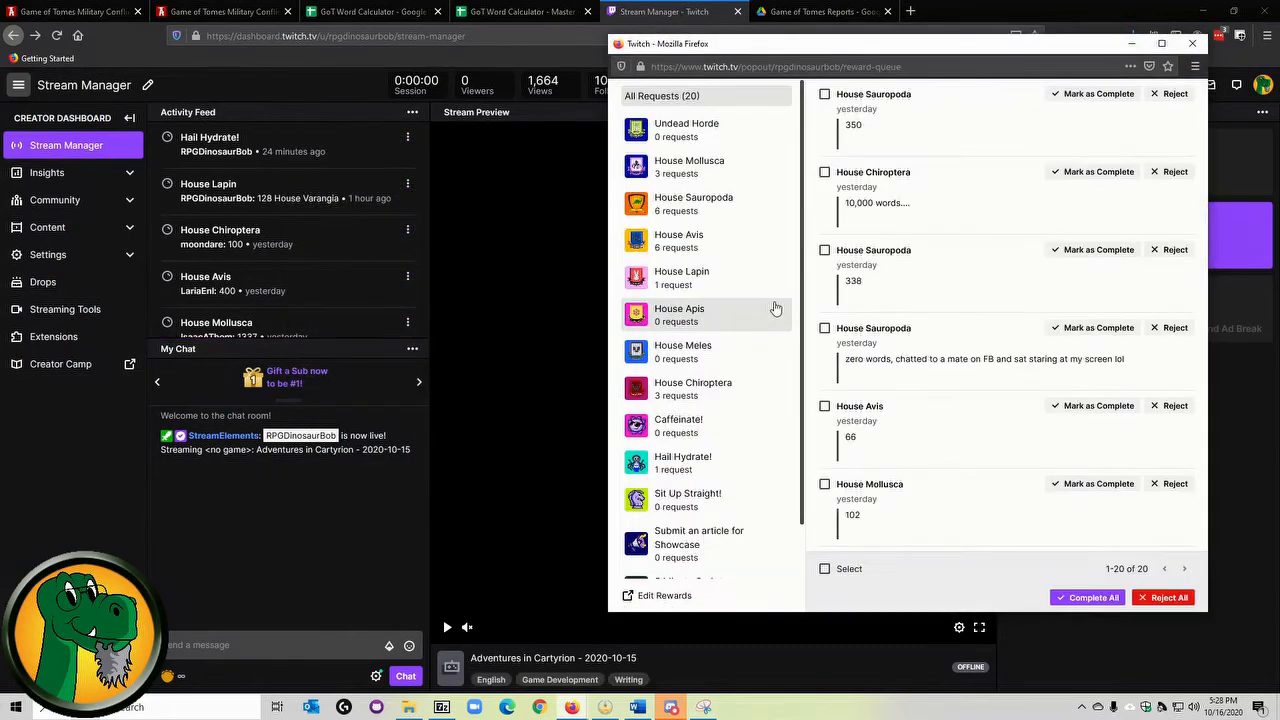
left_click_drag(930, 47, 336, 22)
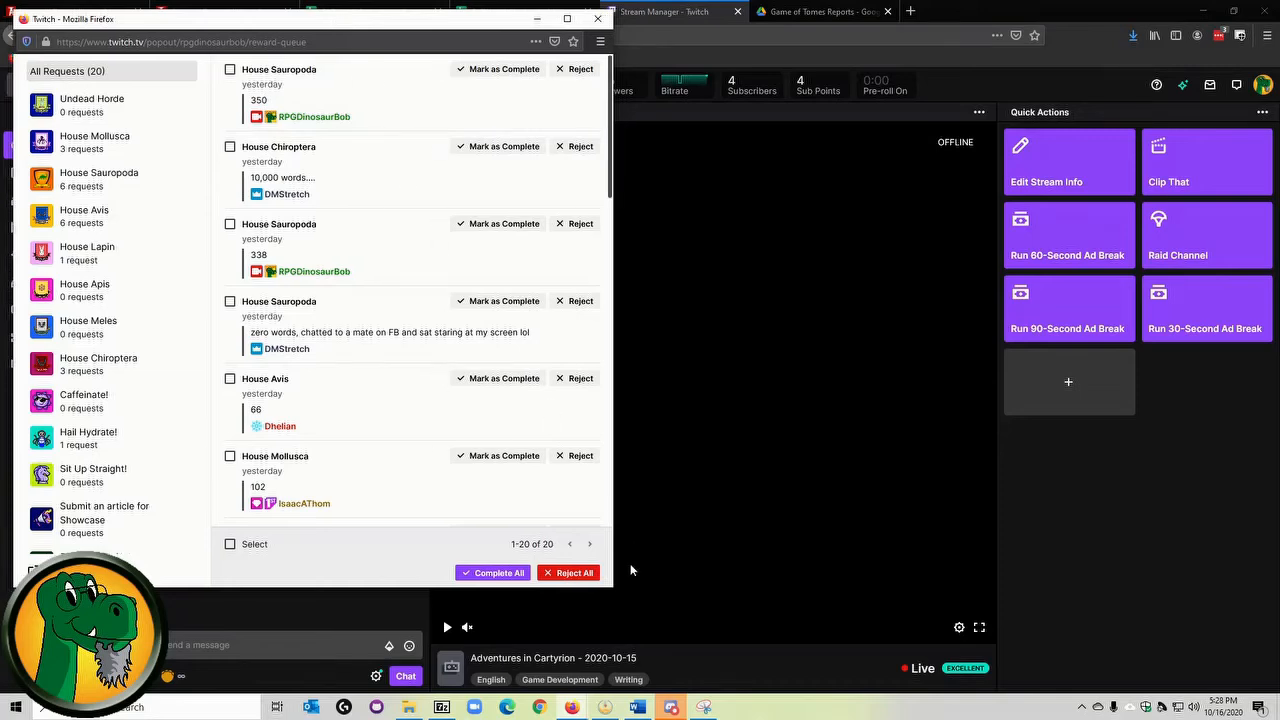
left_click_drag(612, 587, 653, 686)
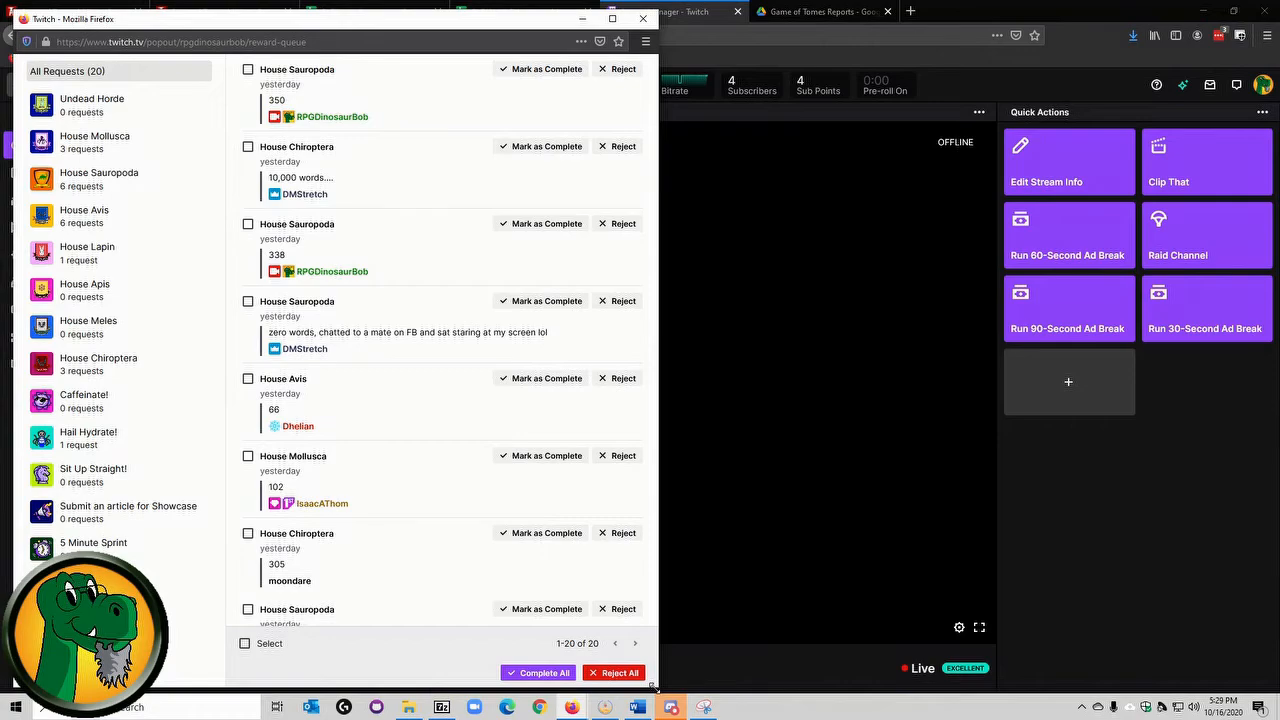
mouse_move(671, 705)
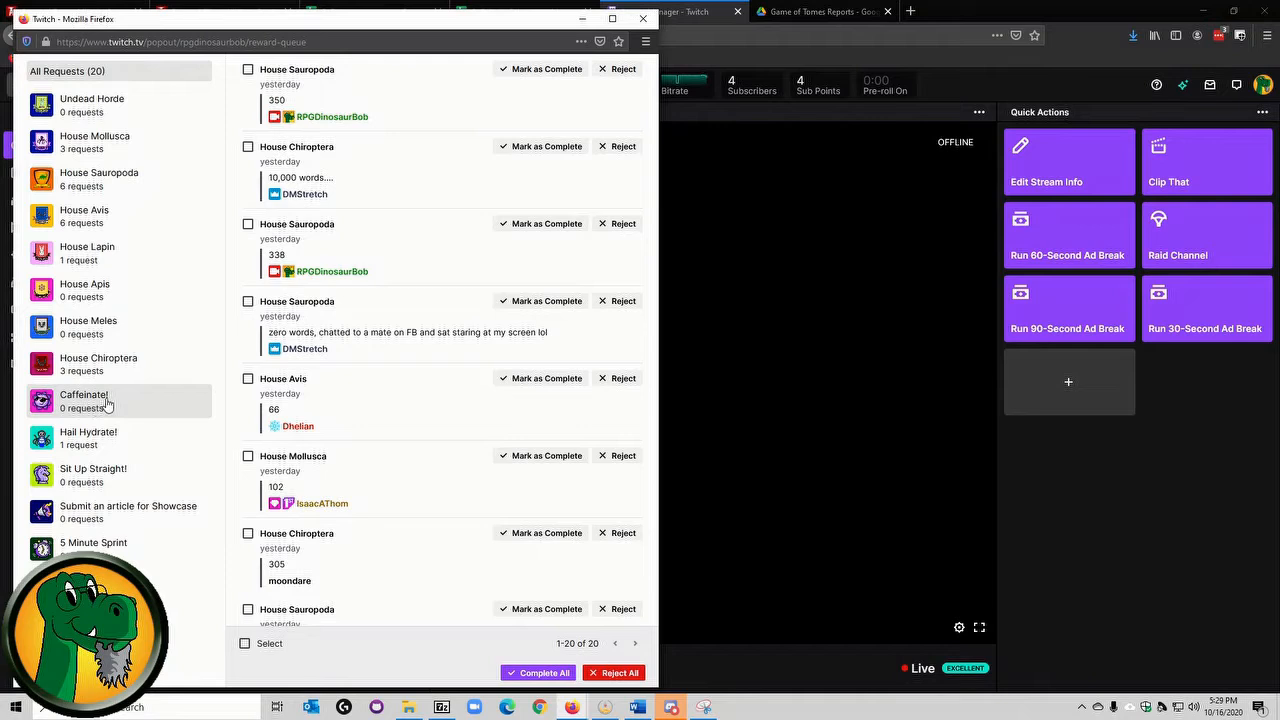
- Mark the Hail Hydrate! request as complete and return to the list of all requests
left_click(86, 447)
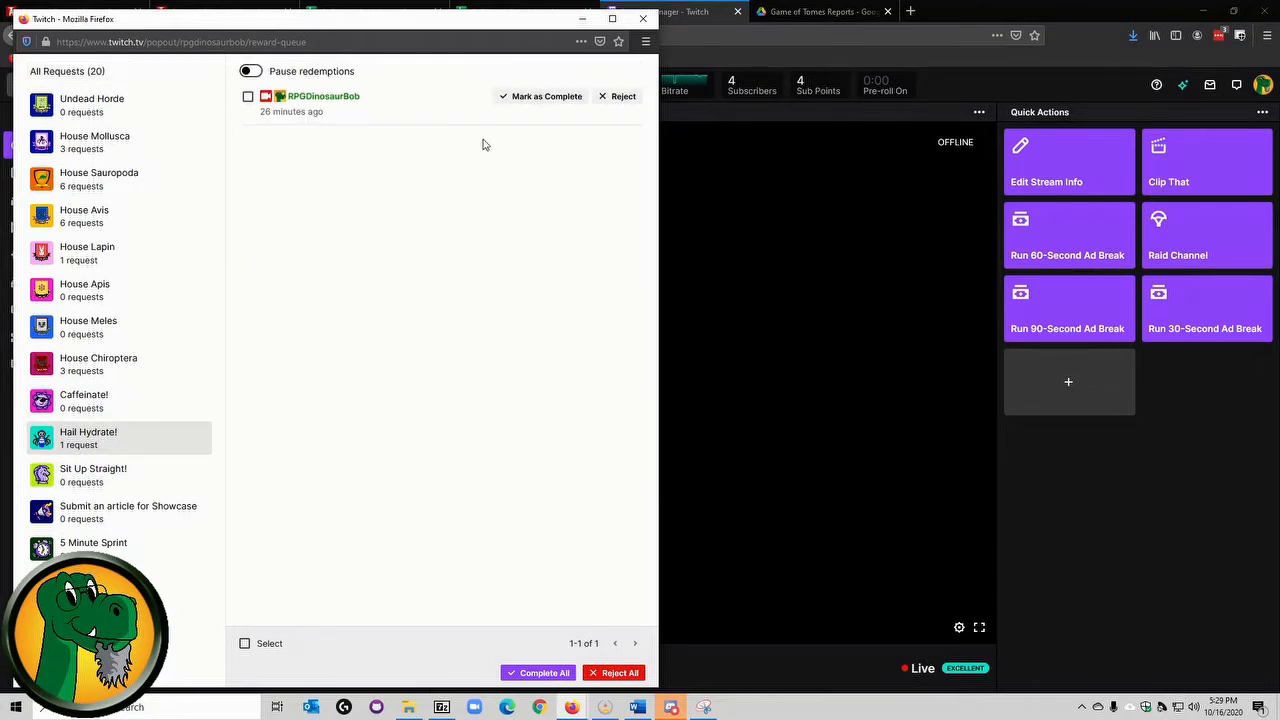
left_click(547, 97)
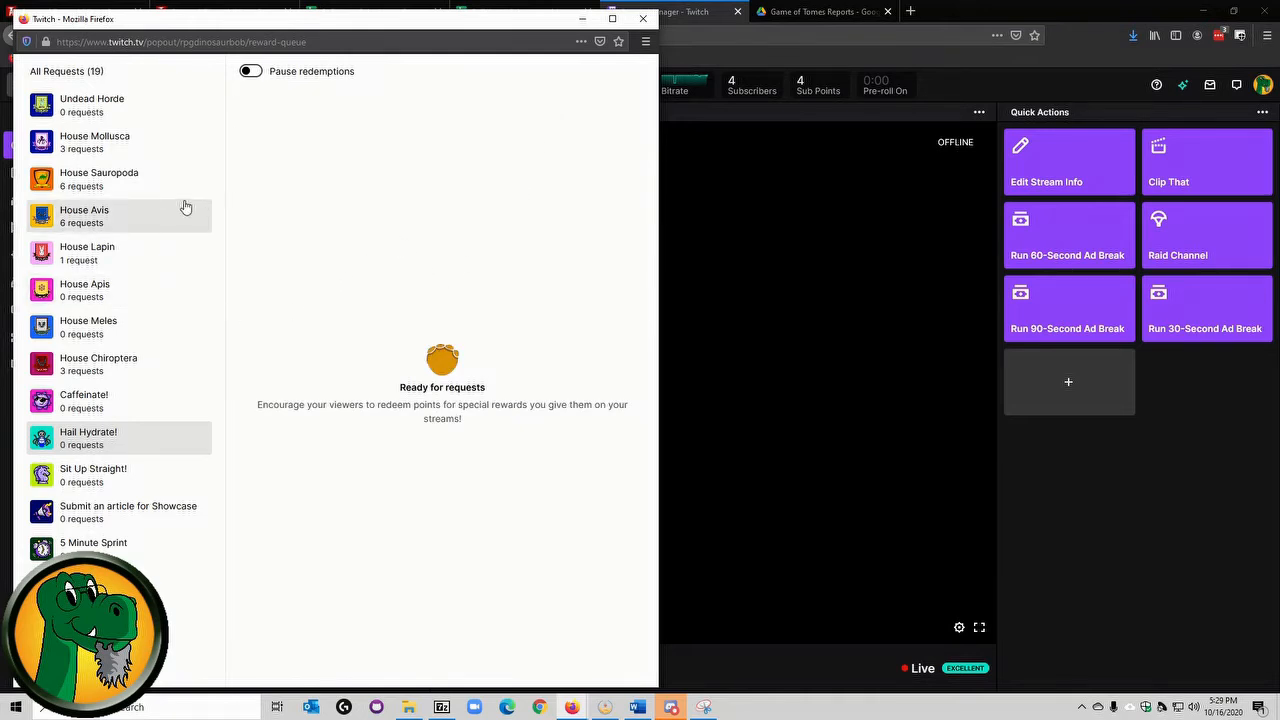
left_click(70, 76)
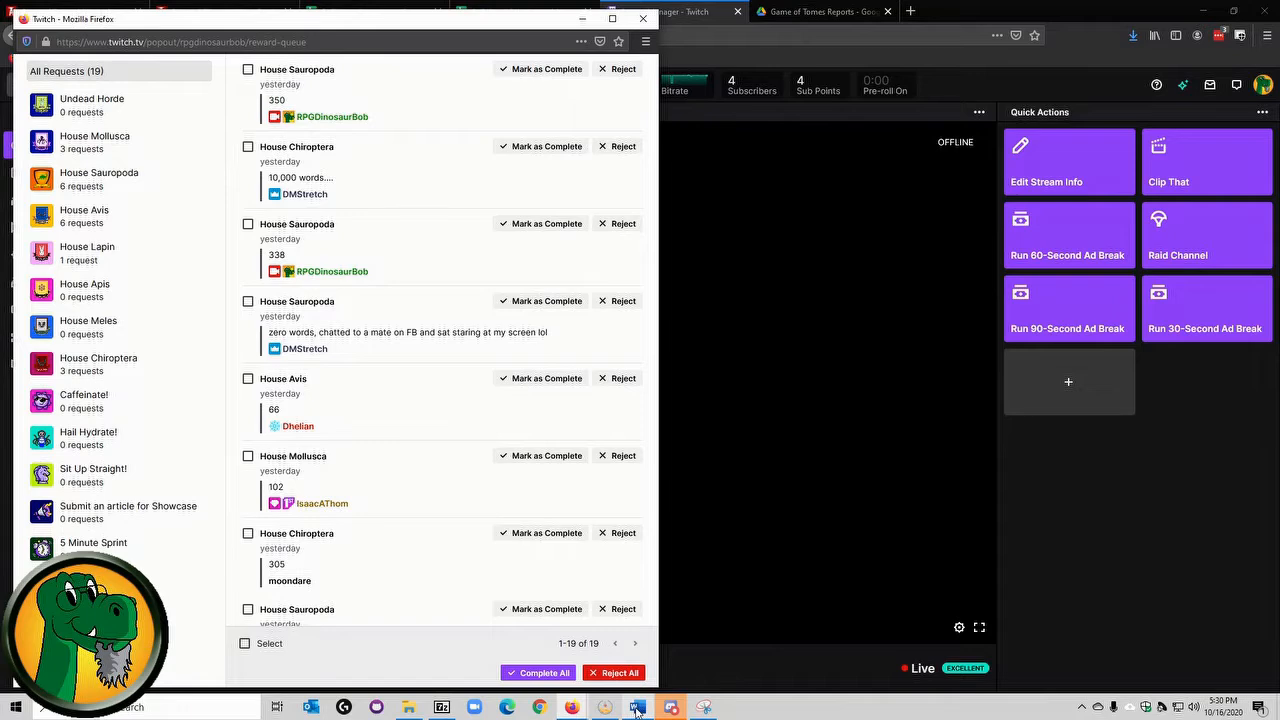
- Copy the whole list of reward requests into the blank Sample Stream Word document and check the pasted entries
mouse_move(637, 711)
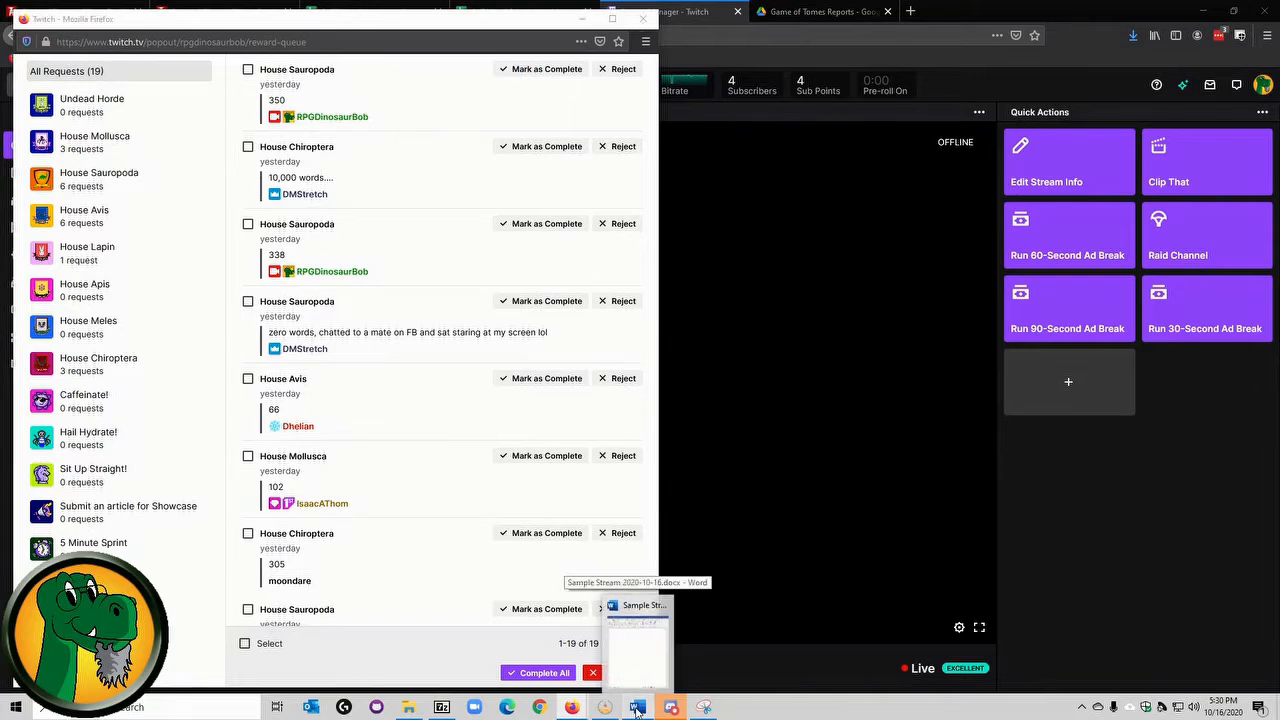
left_click(637, 711)
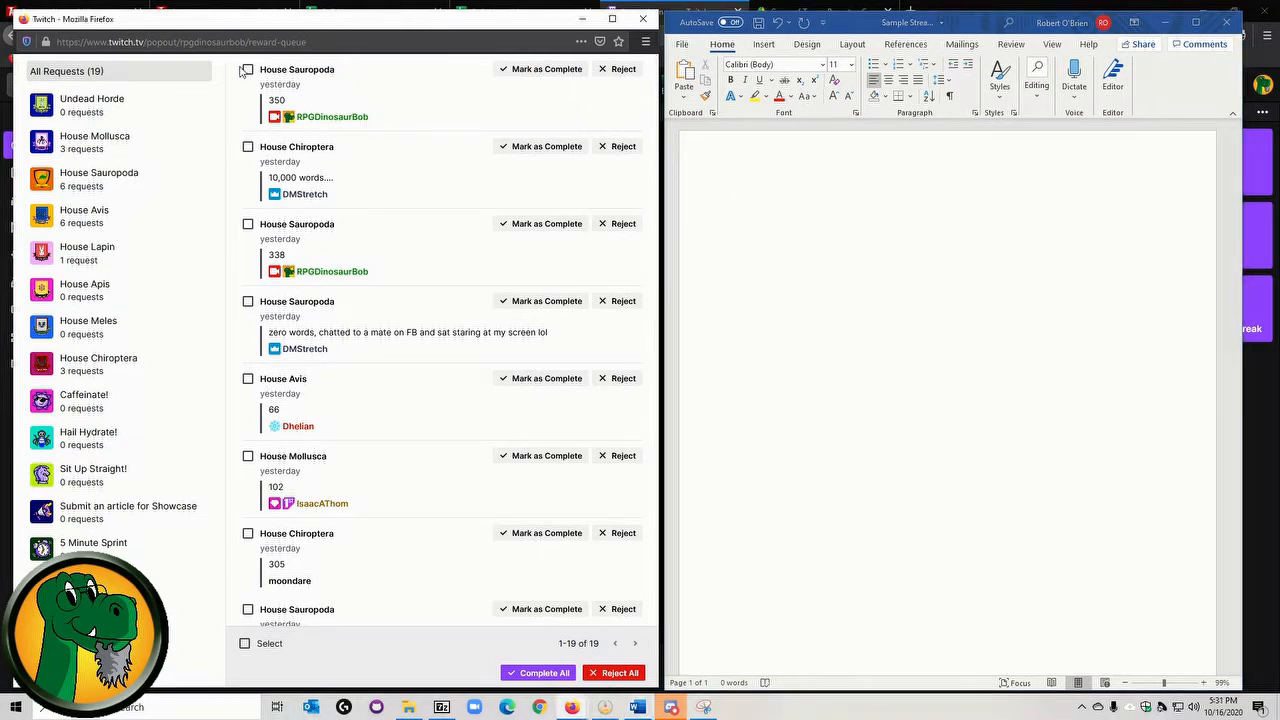
left_click_drag(243, 70, 402, 617)
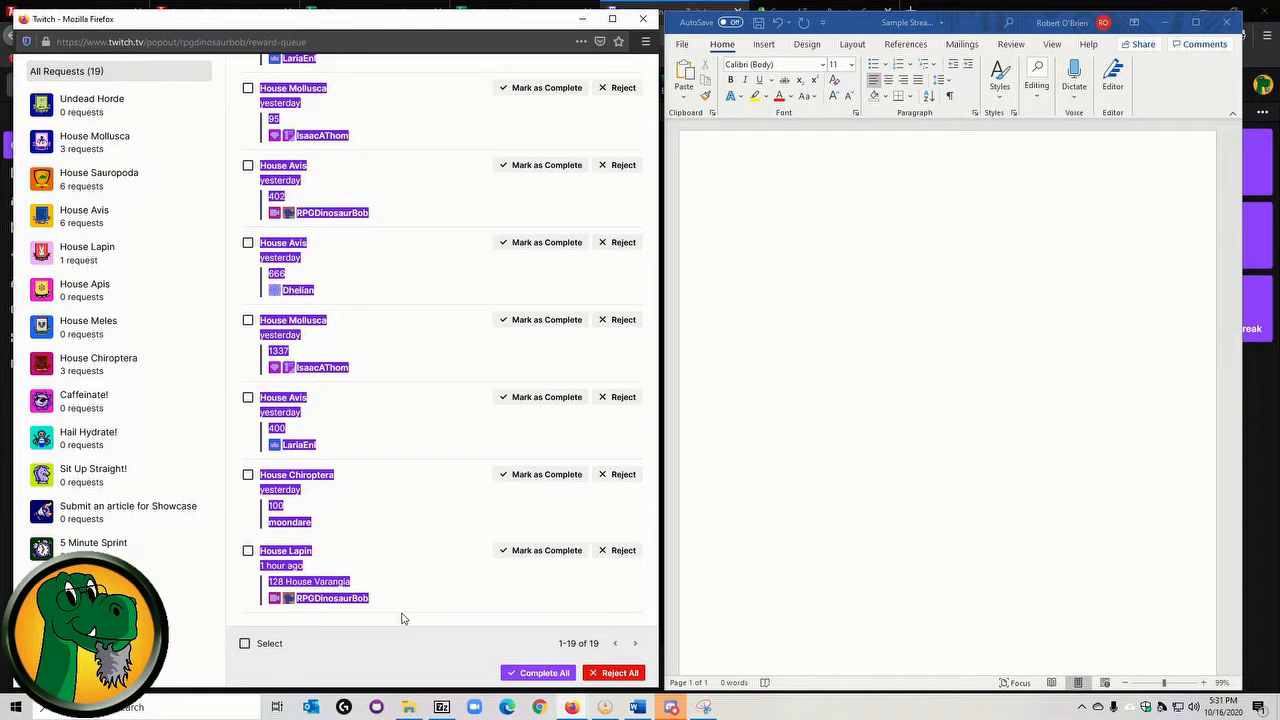
left_click(805, 217)
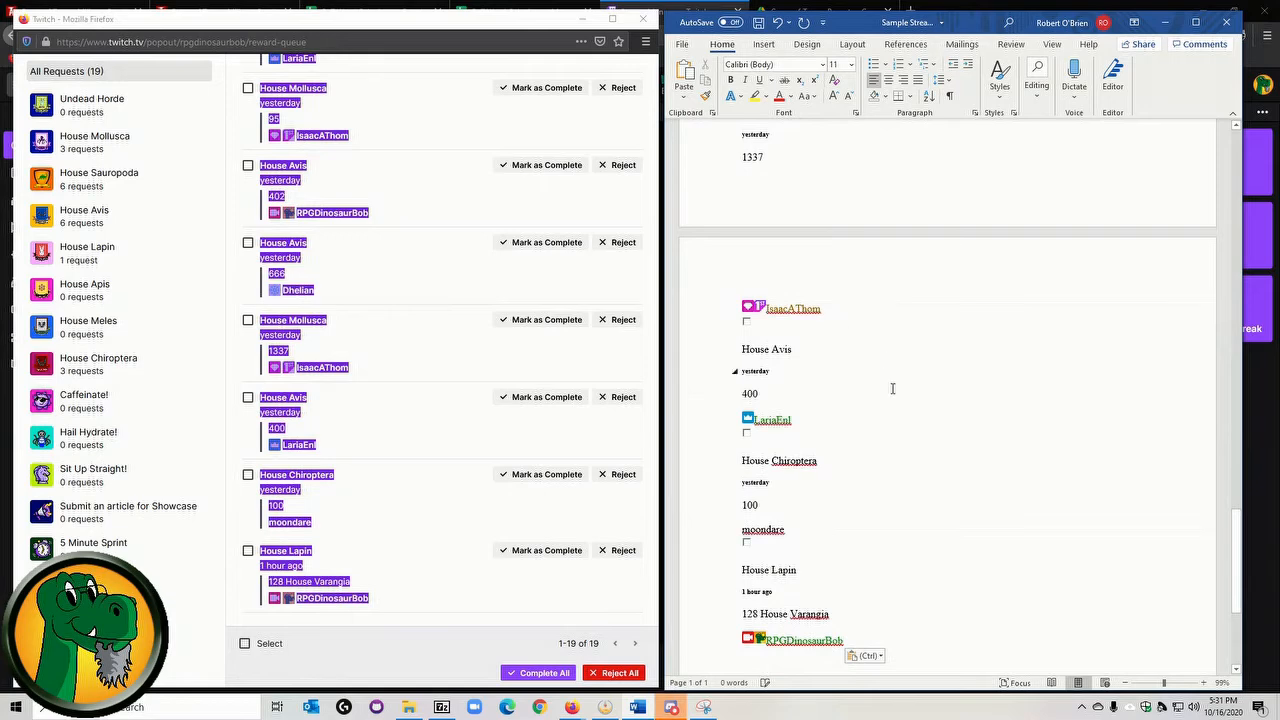
scroll(897, 471, "down", 1)
scroll(893, 450, "up", 10)
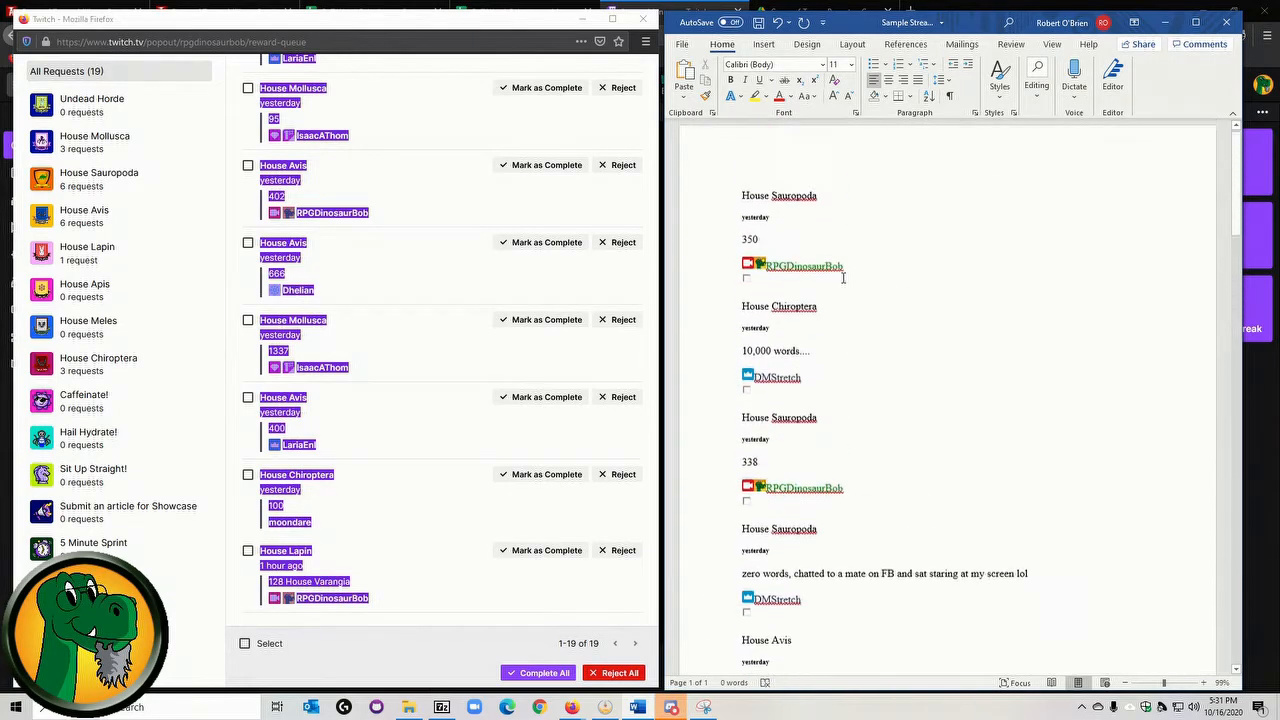
scroll(855, 216, "down", 20)
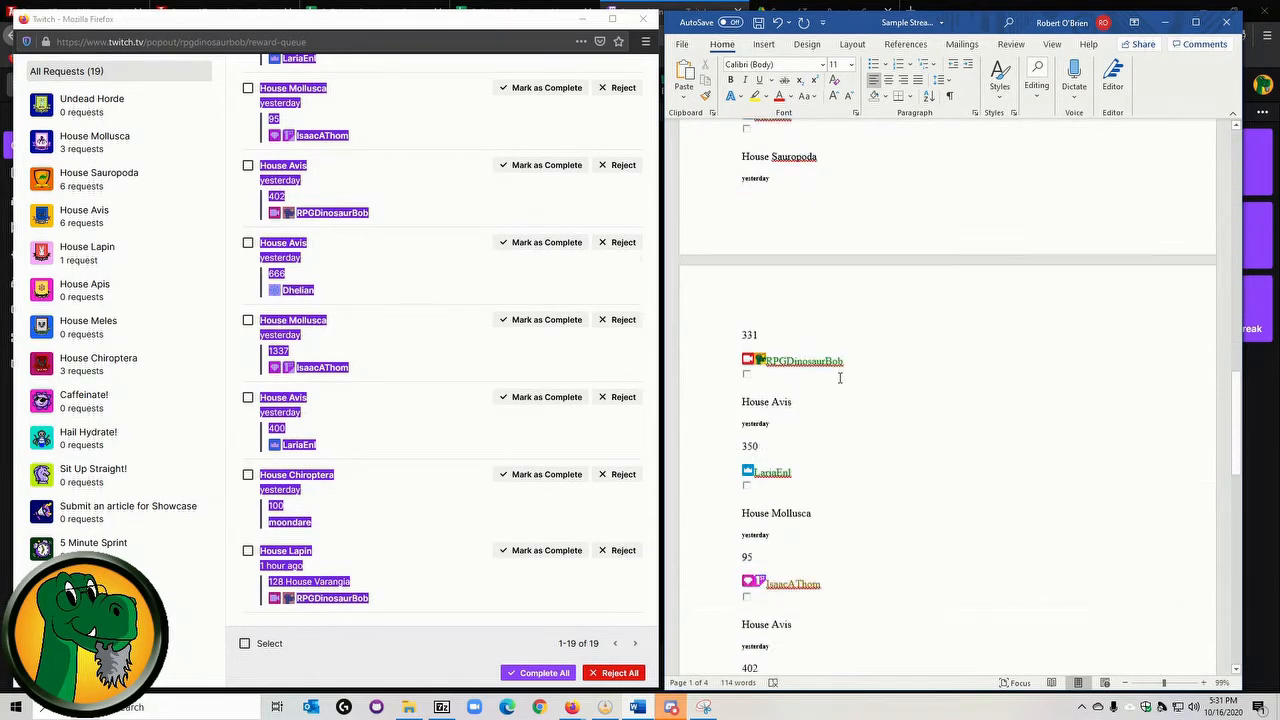
scroll(849, 508, "up", 15)
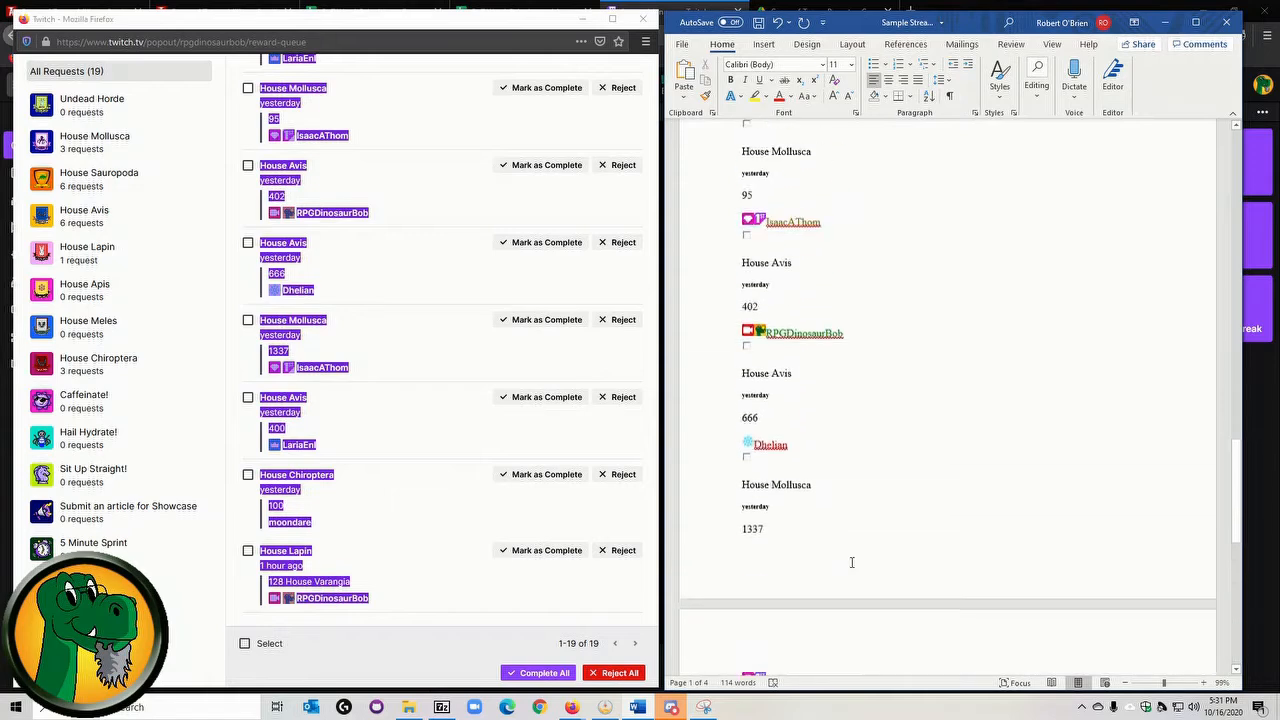
scroll(855, 440, "up", 1)
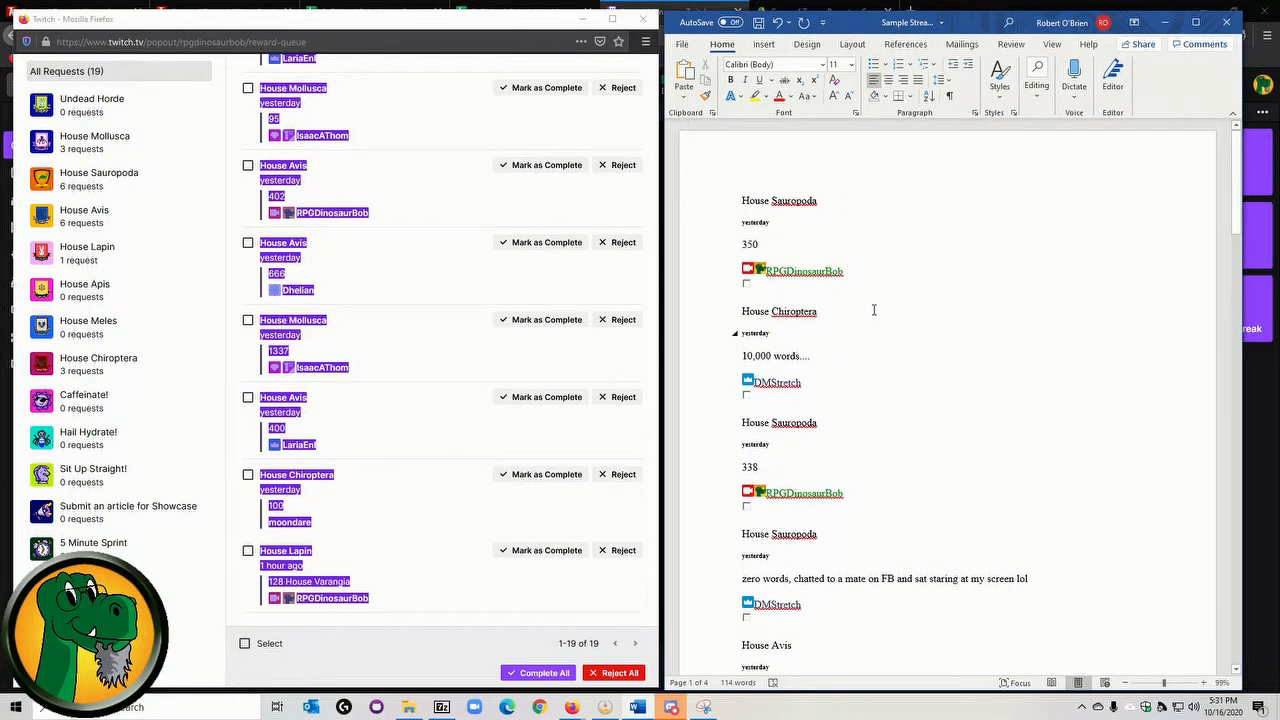
- Save the document as "Sample Stream 2020-10-16" in Word Document (*.docx) format
left_click(681, 44)
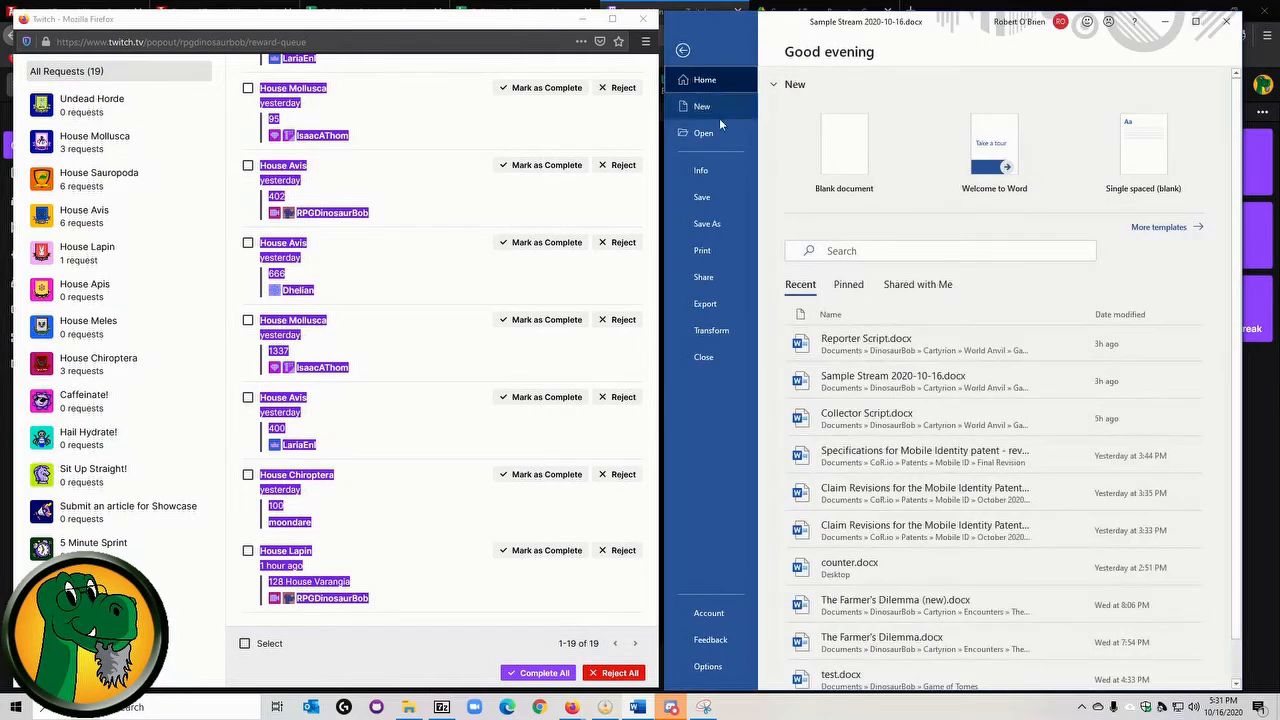
left_click(713, 225)
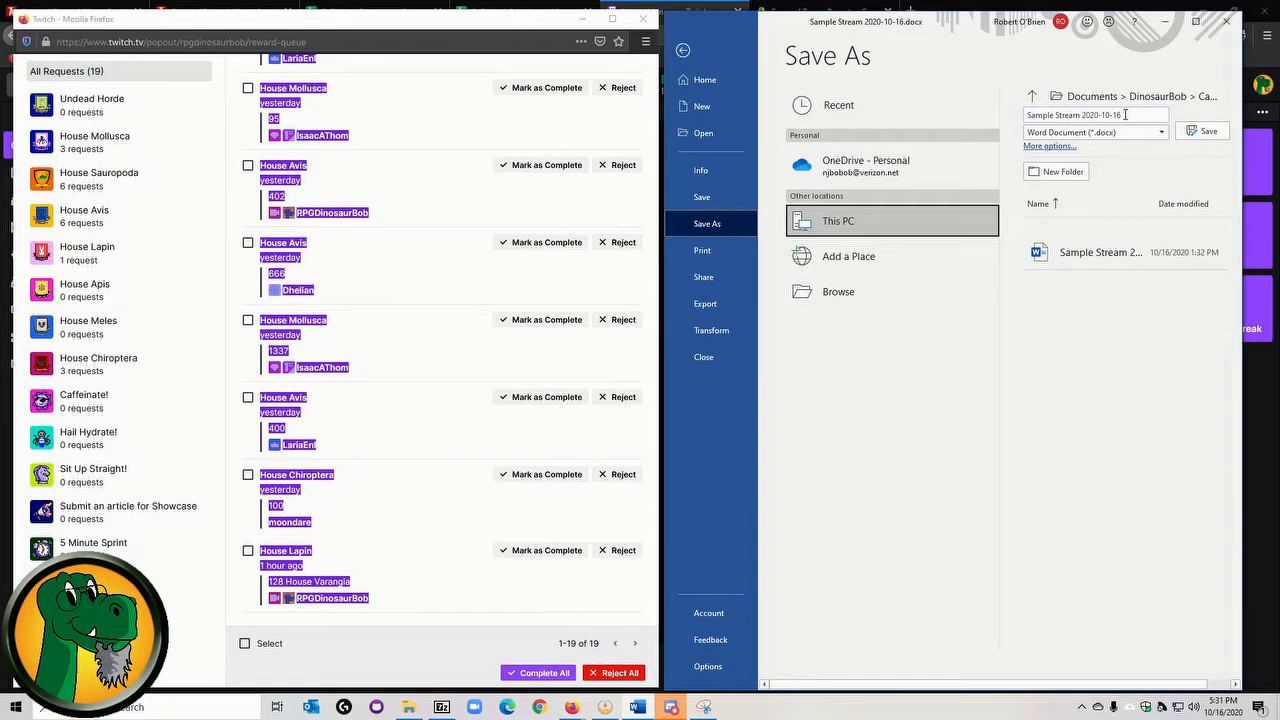
left_click(1209, 132)
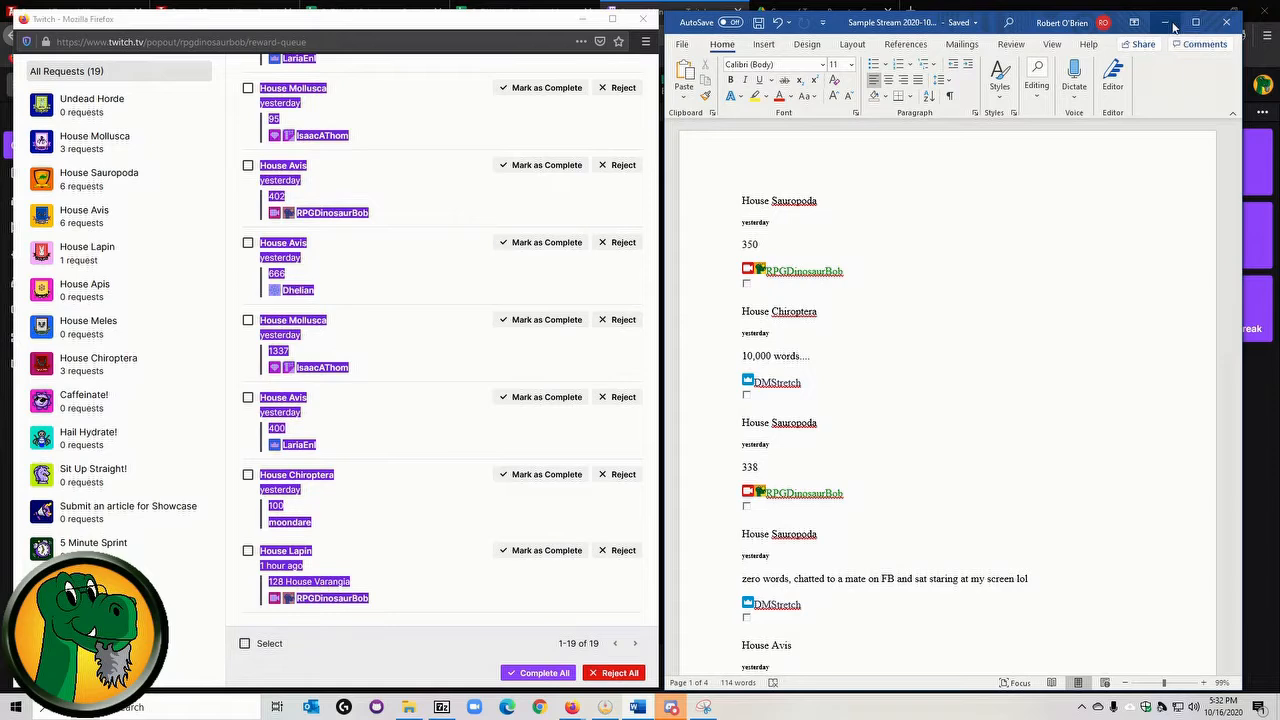
- Minimize Word and use Snipping Tool to capture the first seven requests in the queue, from House Sauropoda 350 to House Chiroptera 305
left_click(450, 428)
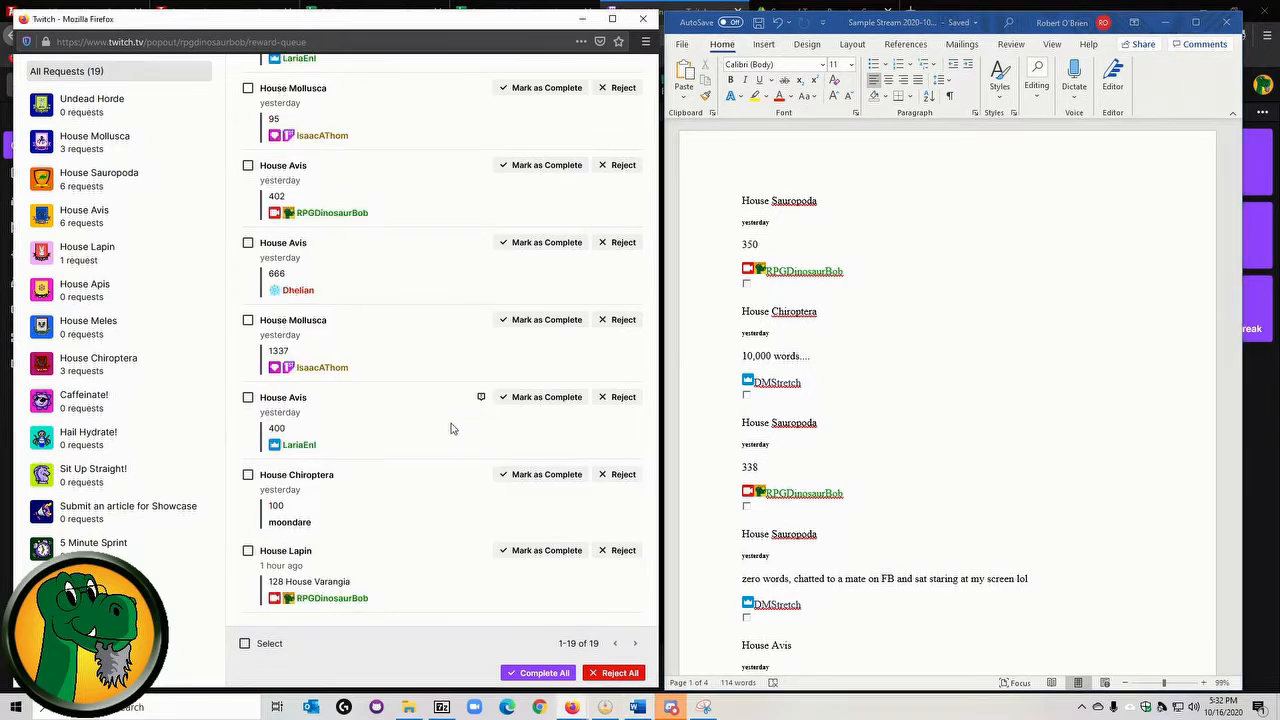
scroll(455, 400, "up", 10)
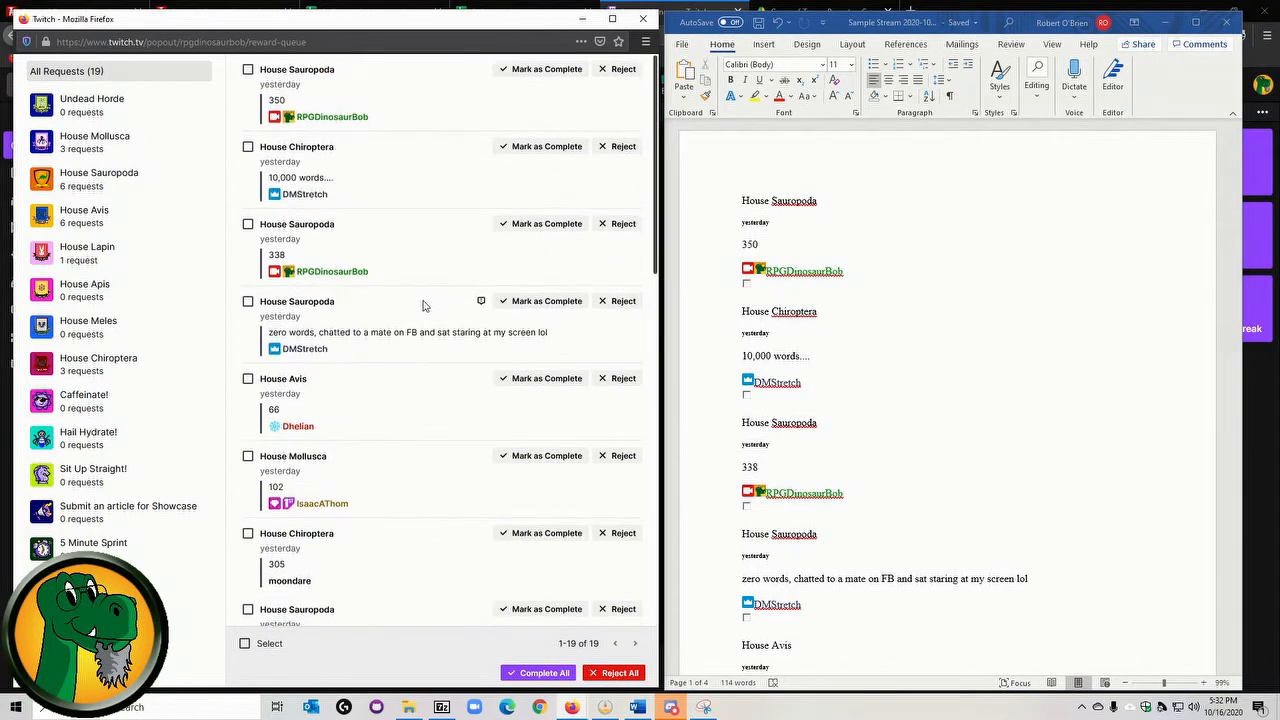
left_click(1165, 21)
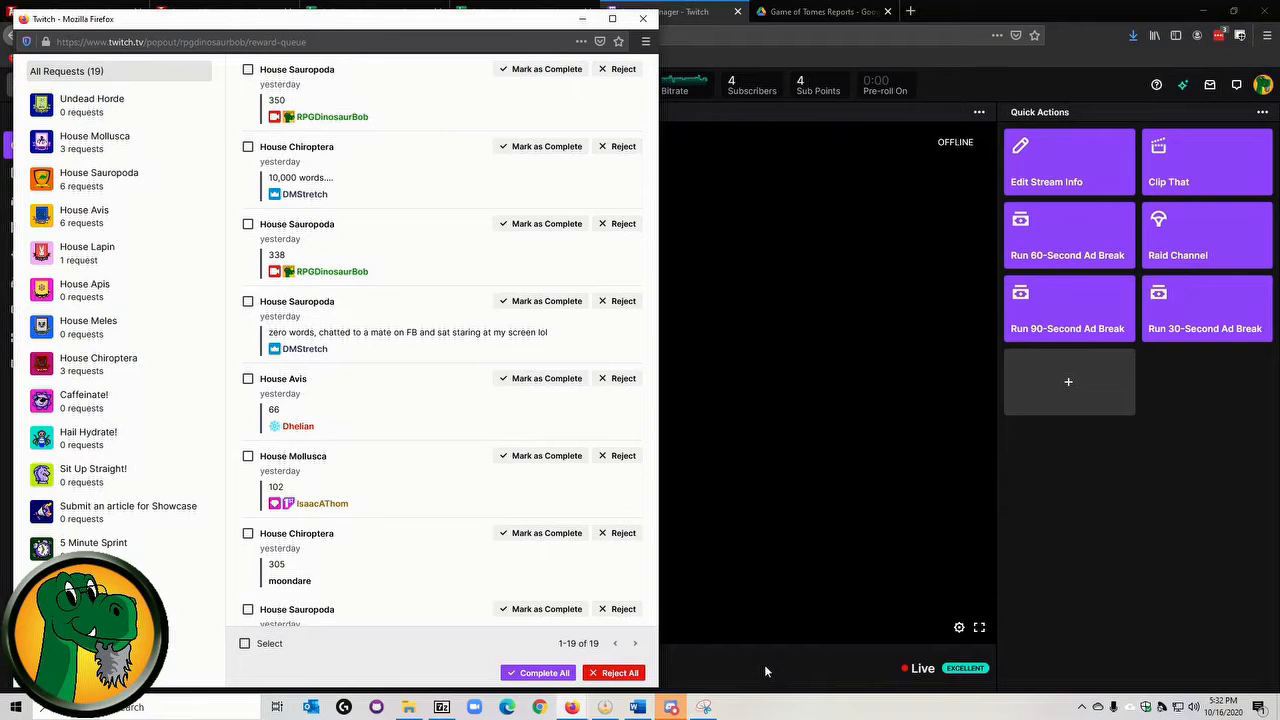
left_click(706, 708)
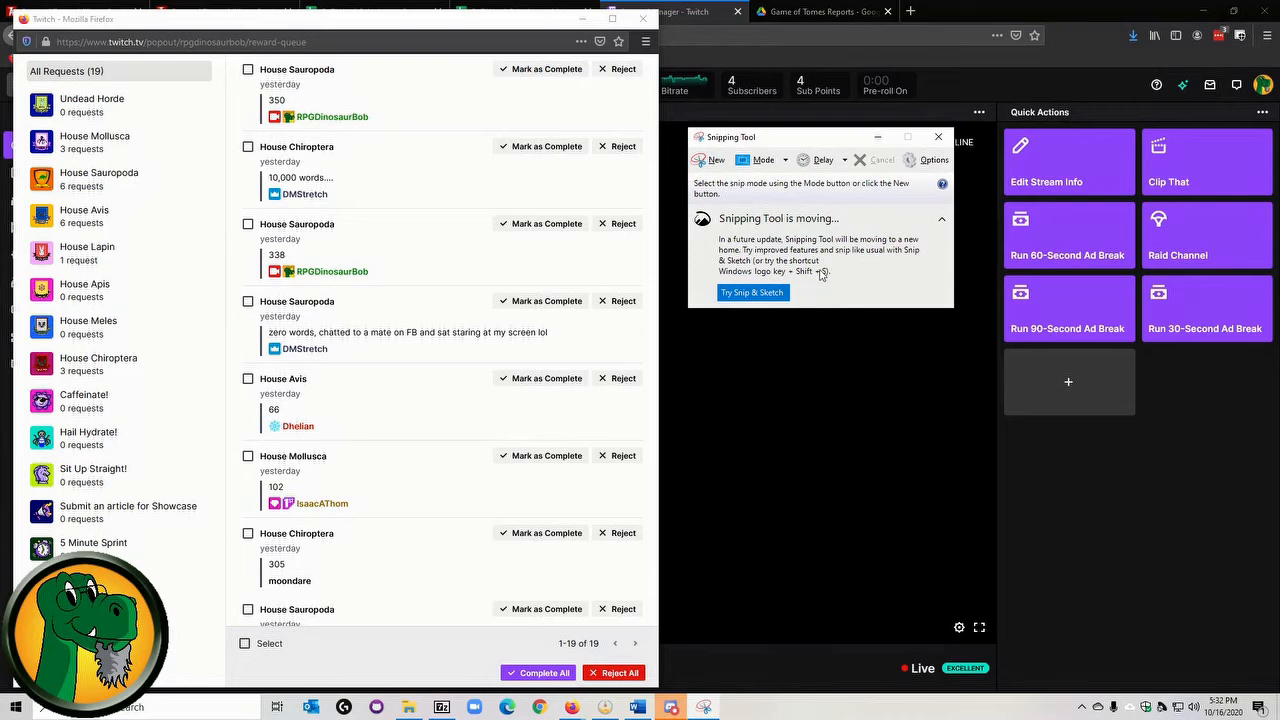
left_click(714, 158)
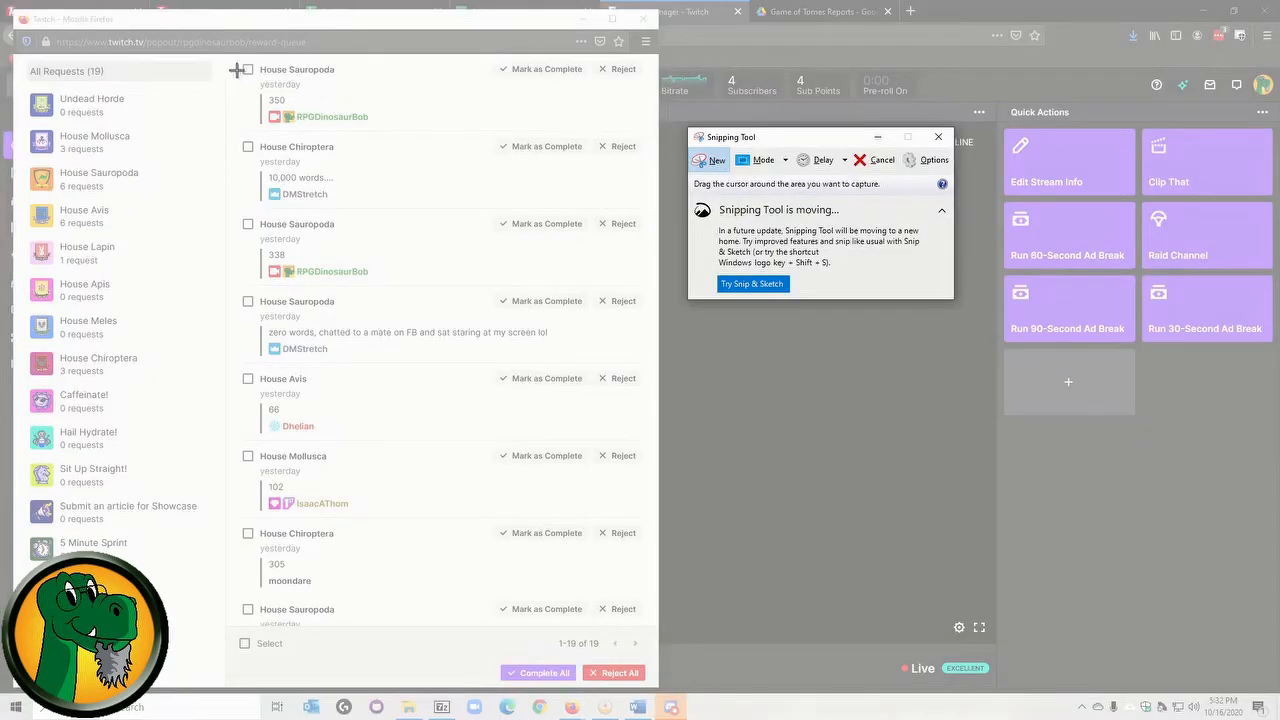
left_click_drag(228, 59, 659, 598)
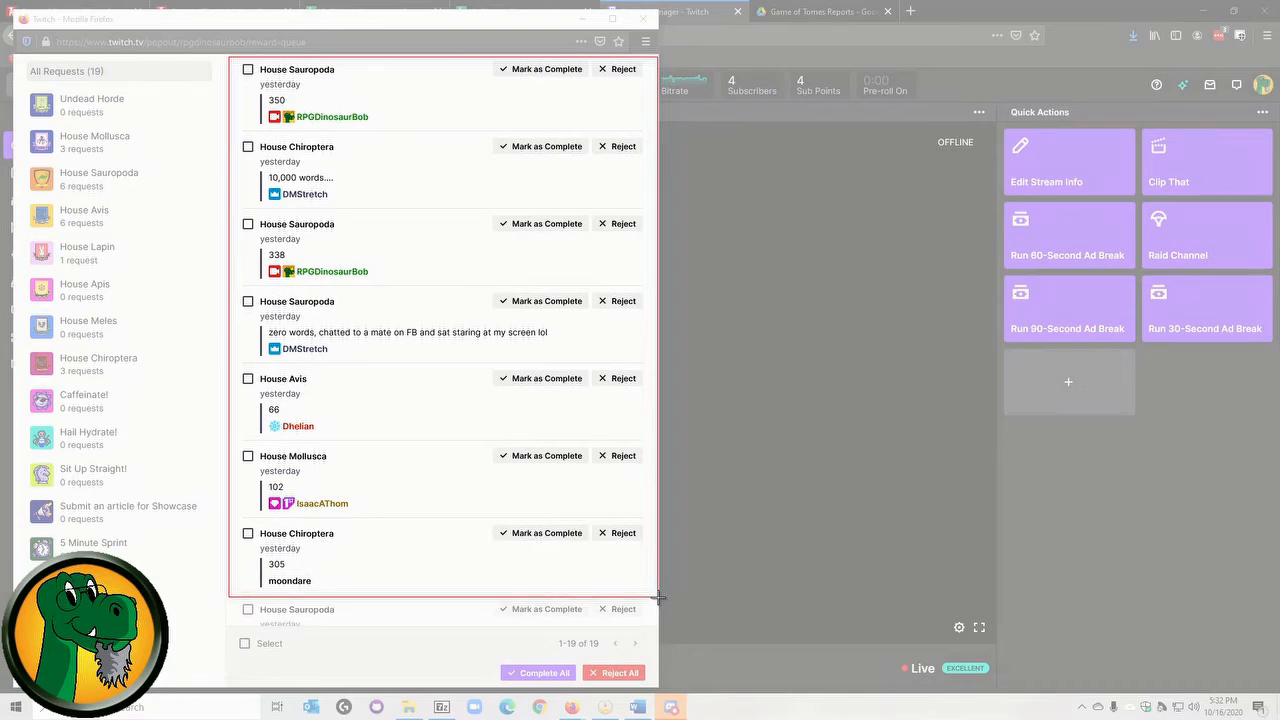
left_click_drag(659, 598, 659, 598)
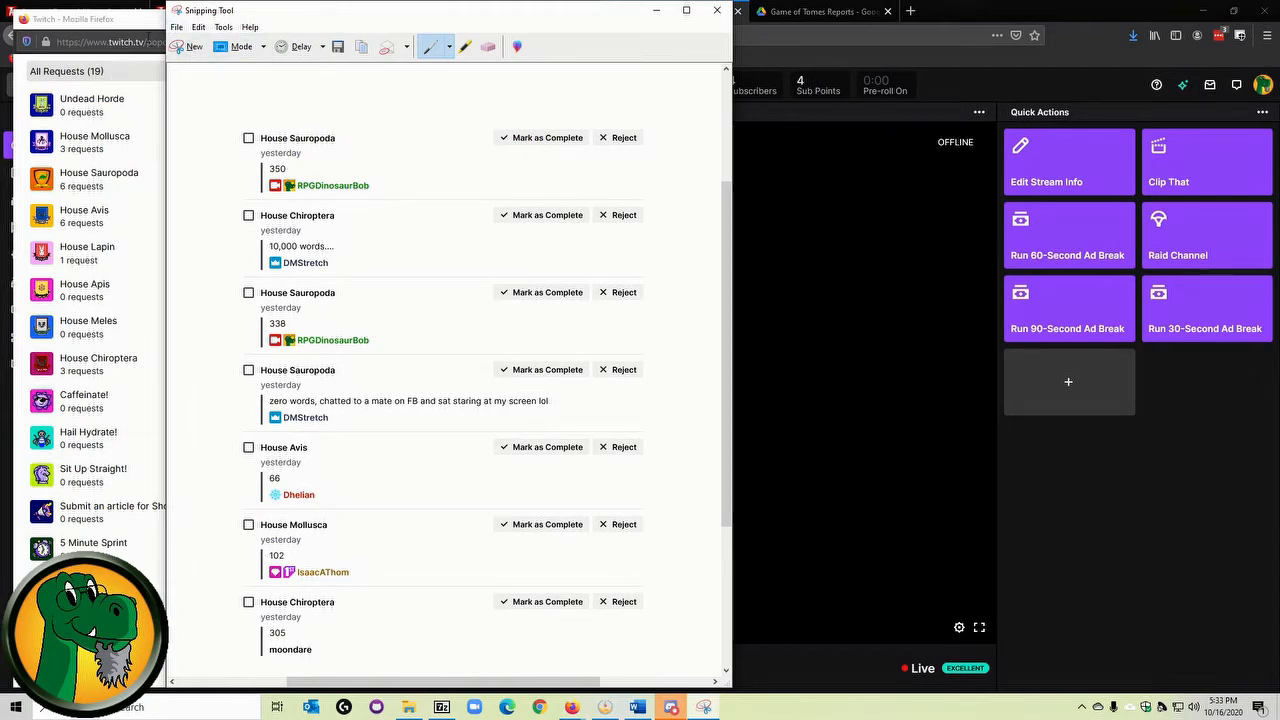
- Save the first capture as "Sample Capture 20201016-1.PNG" in the Reporting folder
left_click(176, 27)
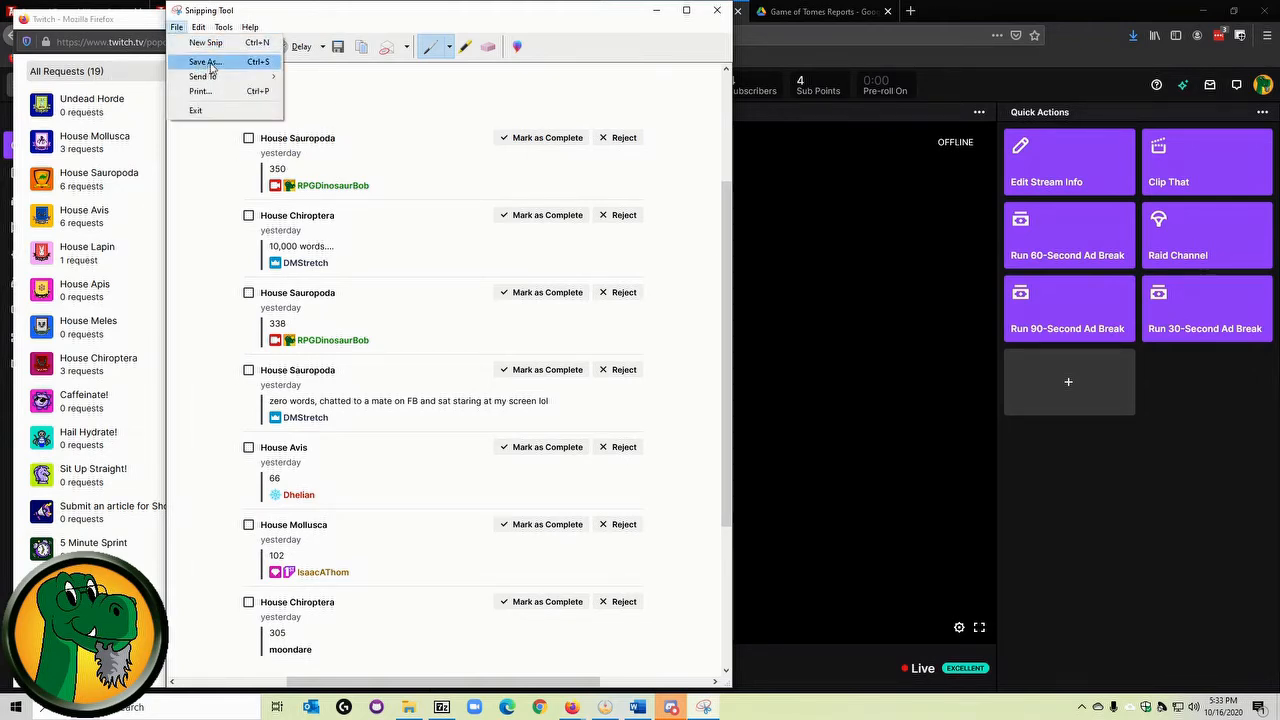
left_click(206, 62)
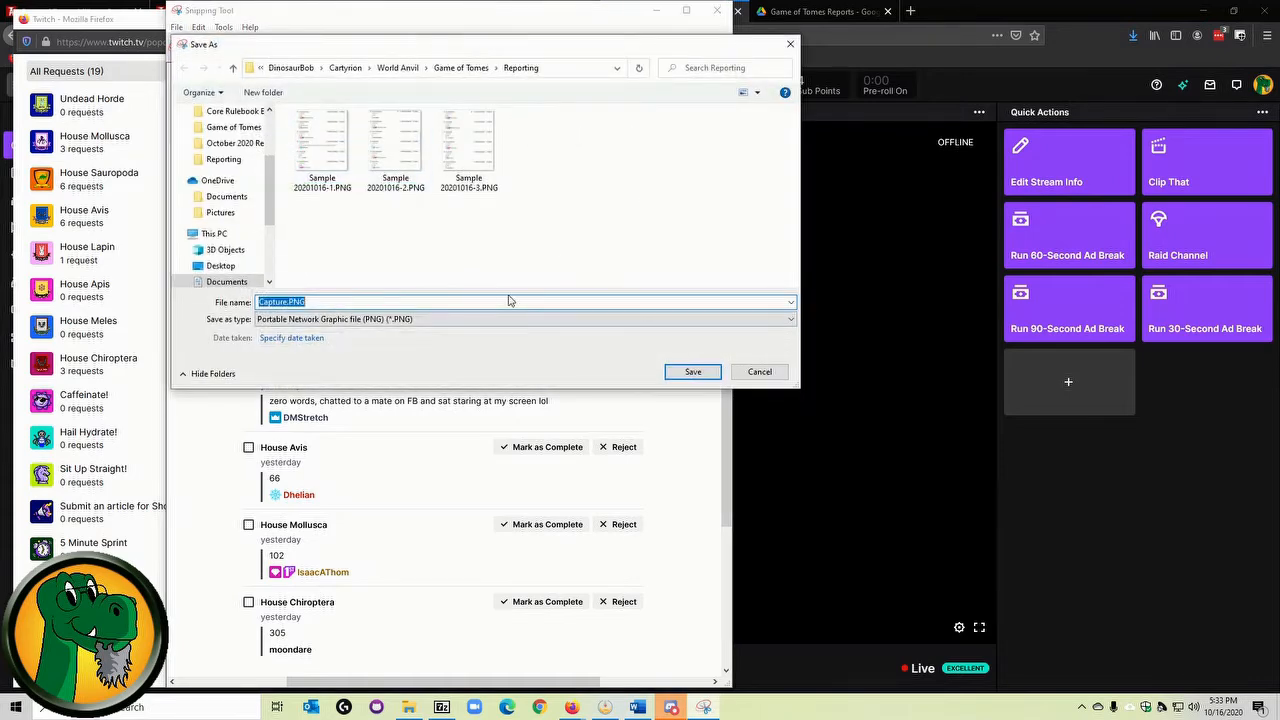
left_click(289, 301)
key("BackSpace")
key("BackSpace")
key("BackSpace")
key("BackSpace")
key("BackSpace")
key("BackSpace")
key("BackSpace")
type("Sample C")
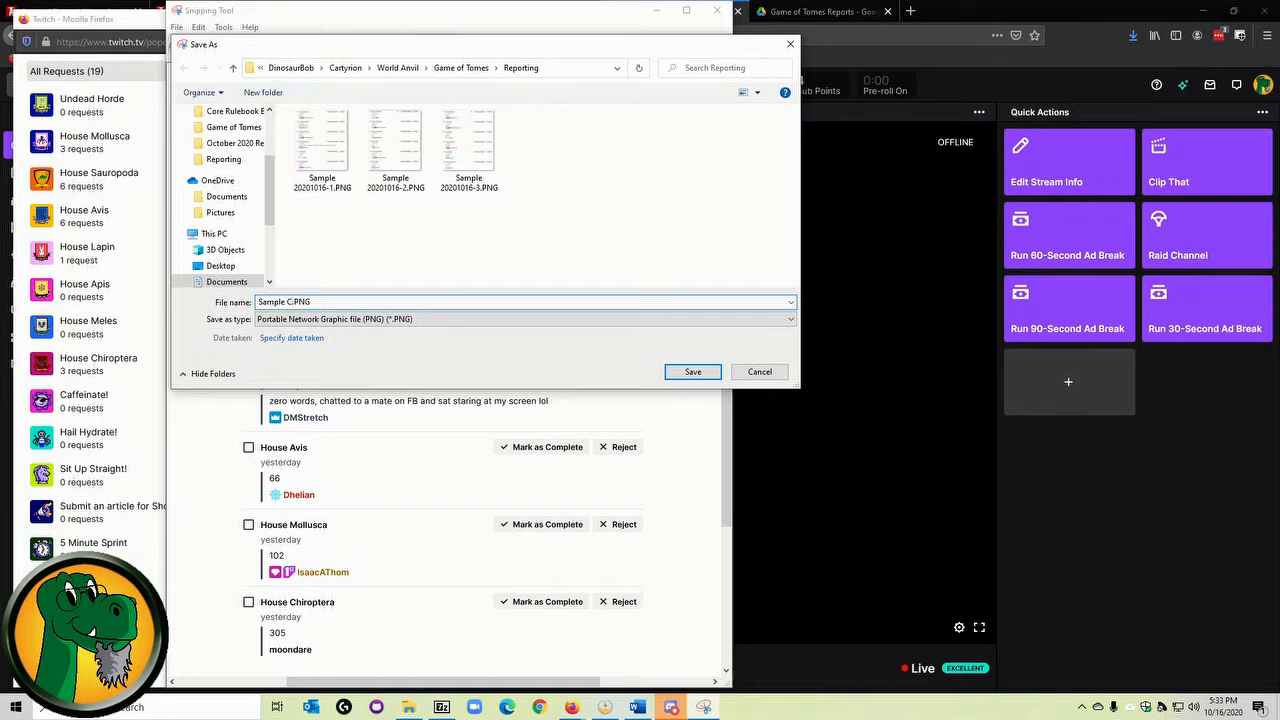
type("apture 20201016-")
type("1")
key("Return")
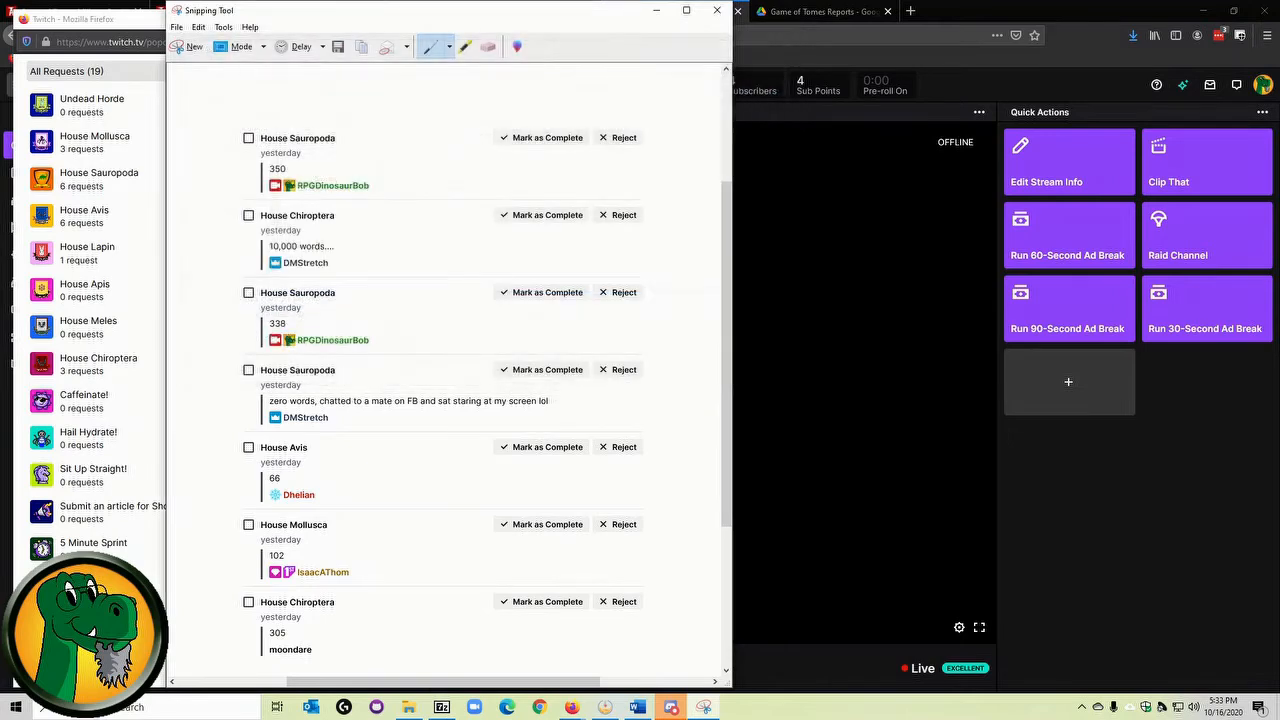
- Capture the next seven requests in the reward queue, from House Sauropoda 455 to House Avis 402
left_click(195, 50)
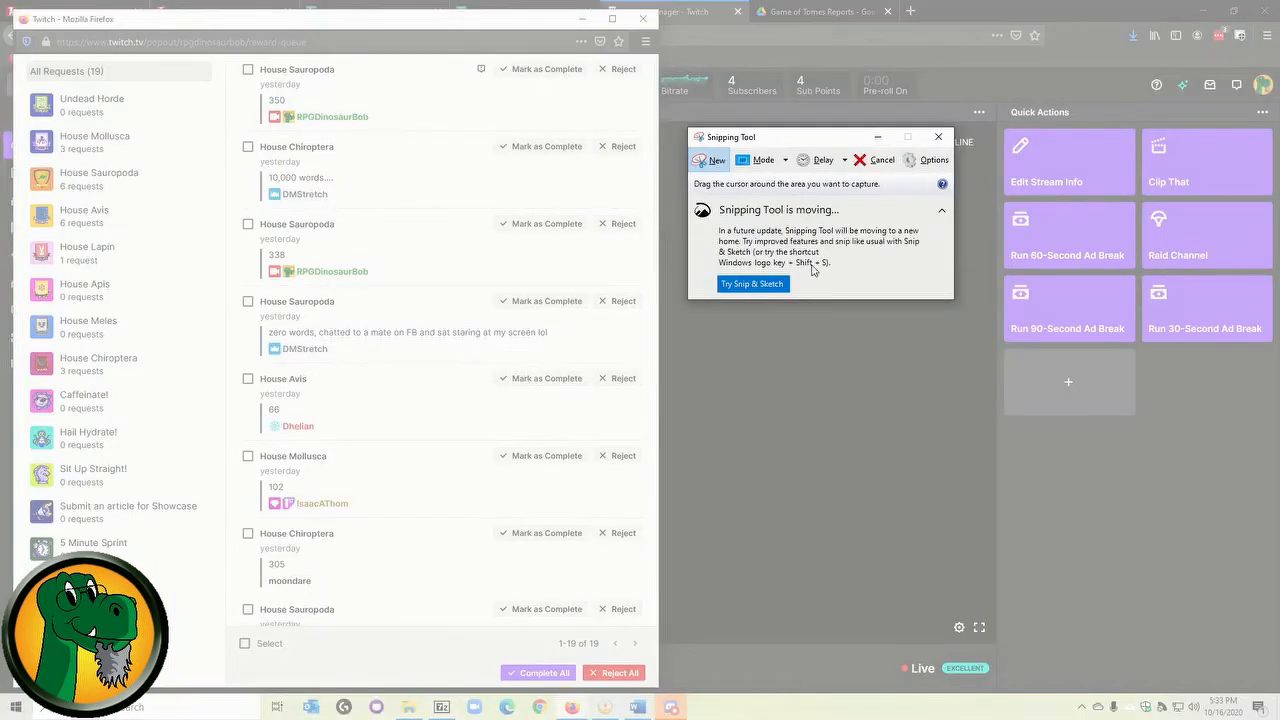
left_click(868, 160)
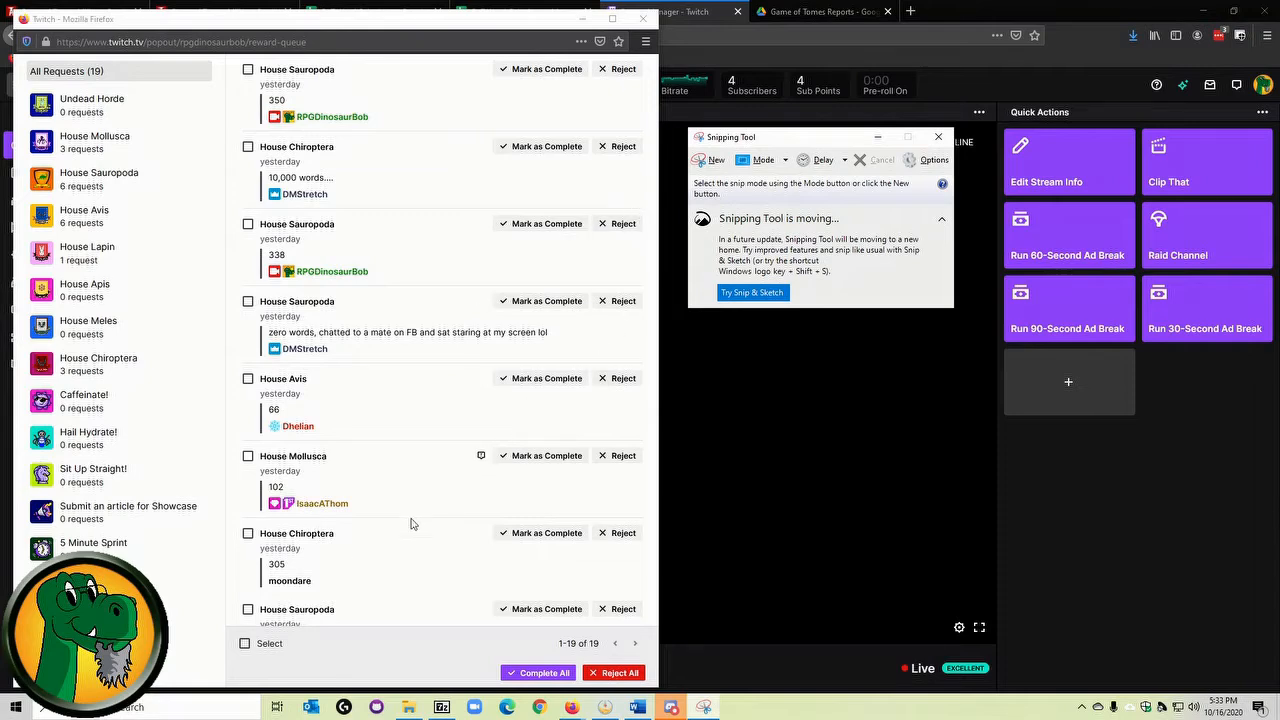
scroll(360, 611, "down", 5)
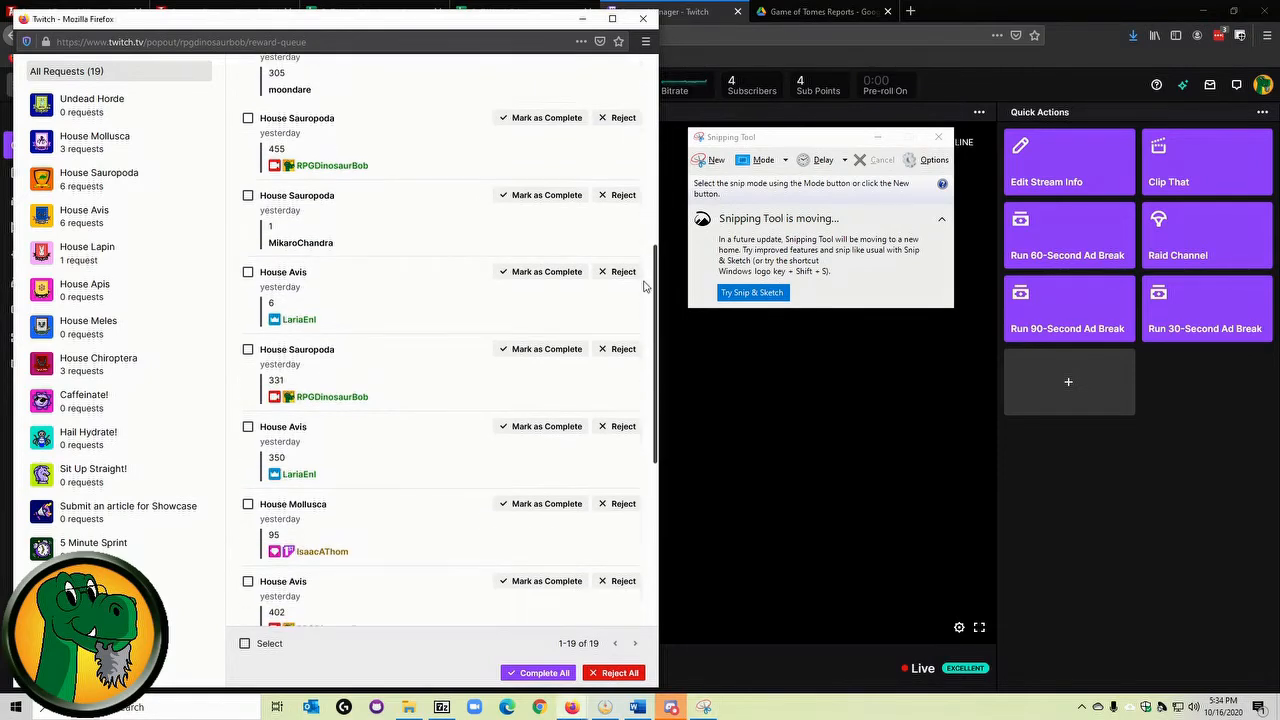
scroll(632, 312, "up", 1)
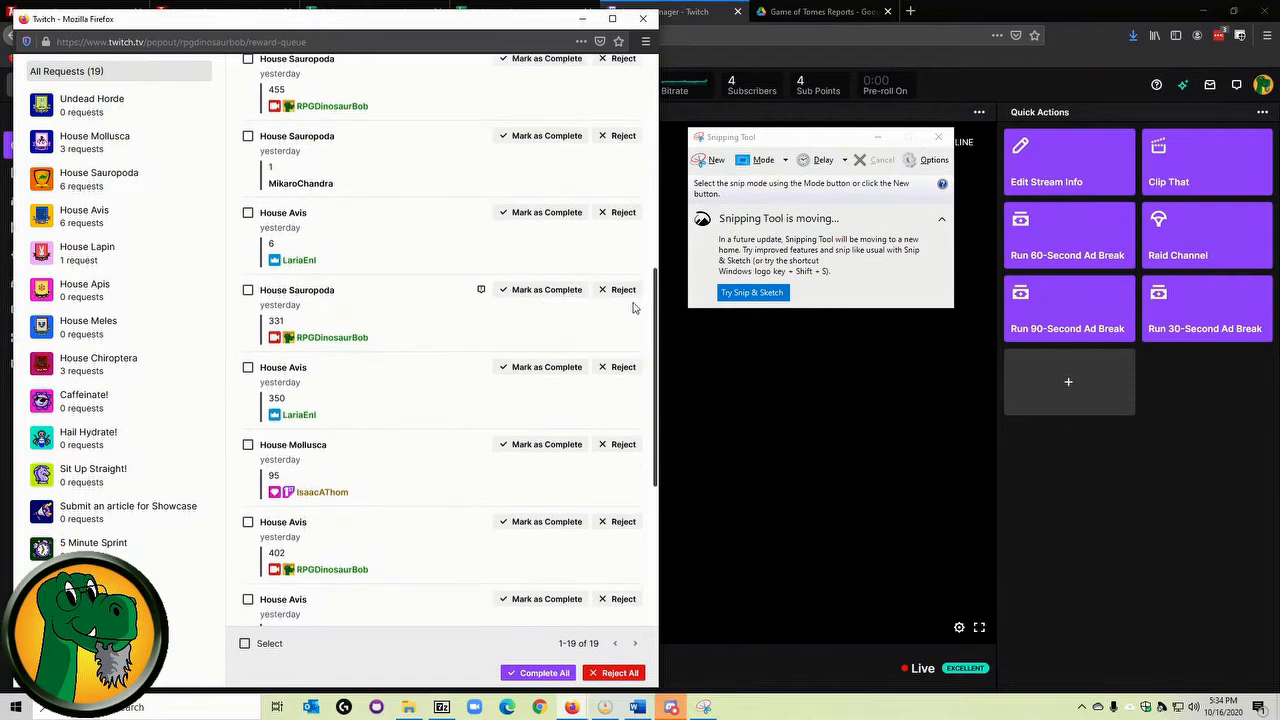
left_click_drag(634, 302, 634, 299)
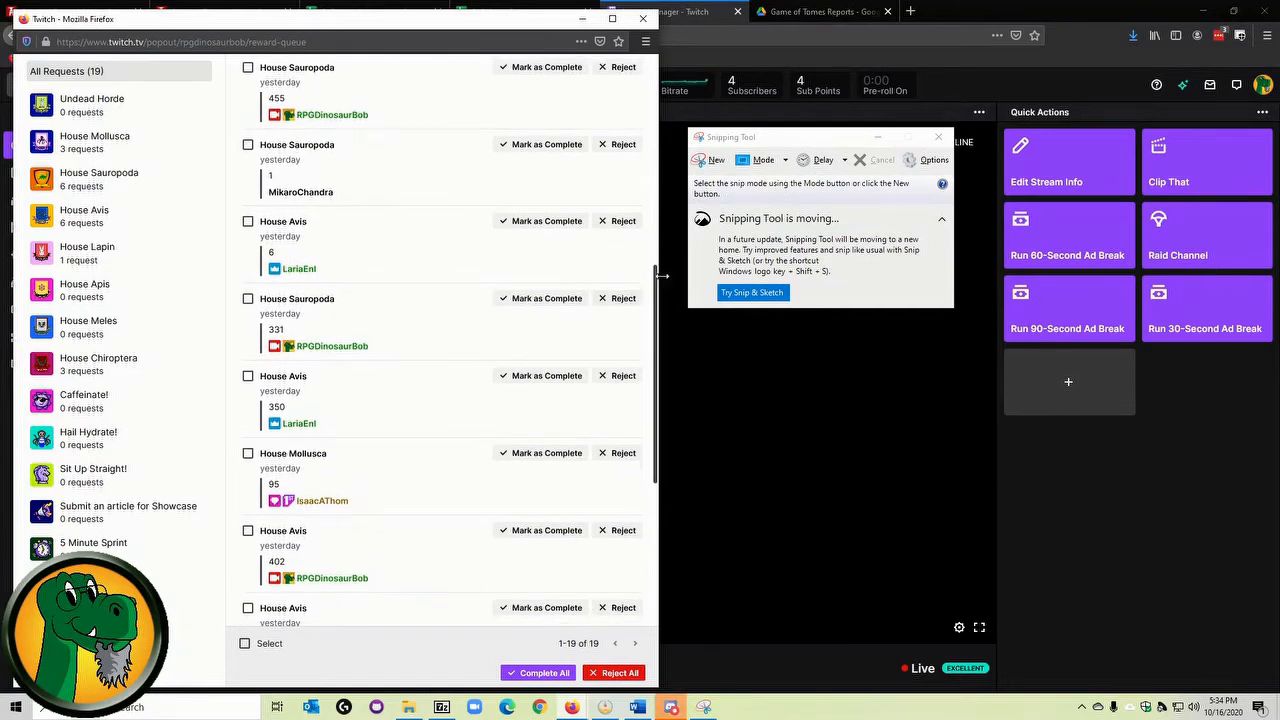
left_click(716, 161)
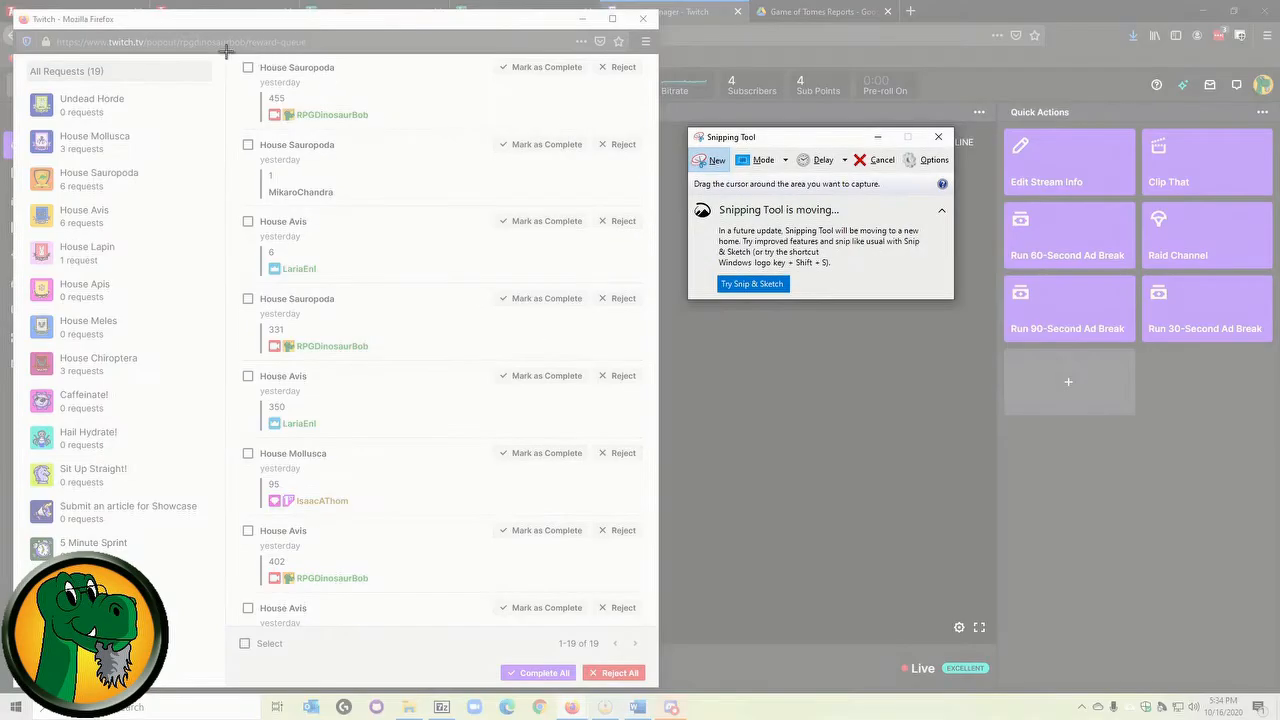
left_click_drag(228, 53, 659, 591)
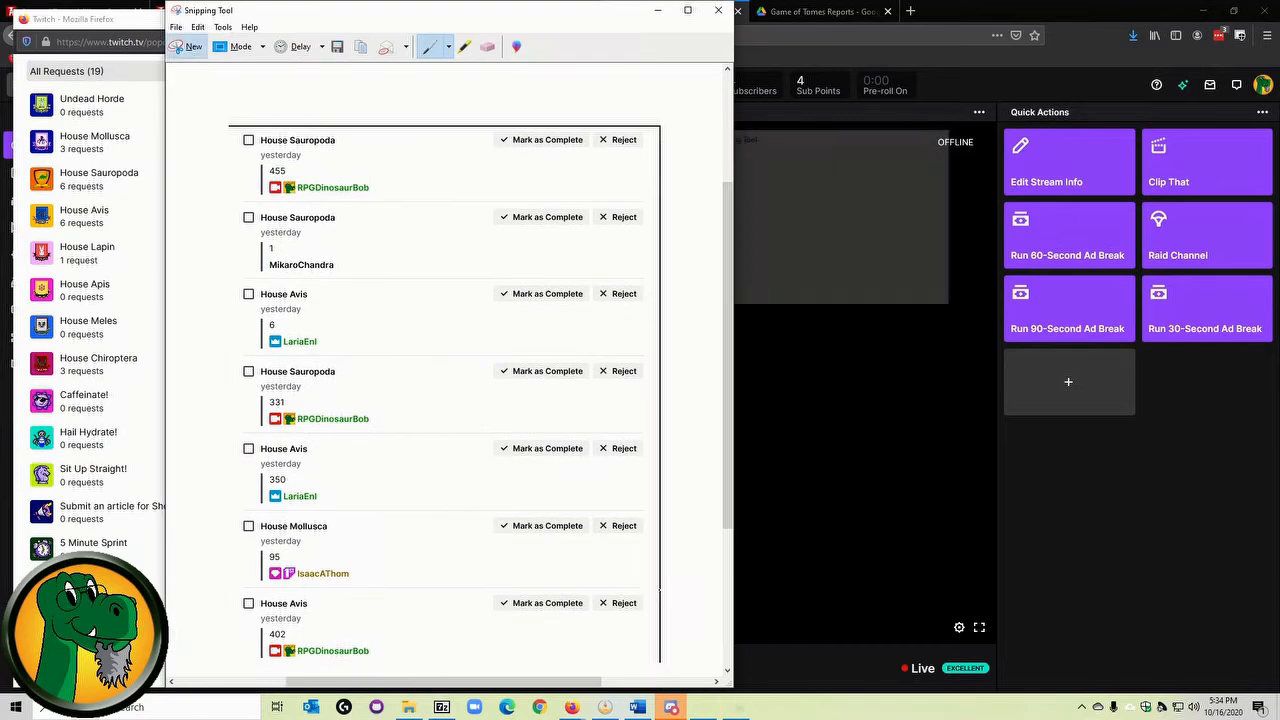
- Save the second capture as "Sample Capture 20201016-2.PNG" in the Reporting folder
left_click(176, 27)
left_click(204, 61)
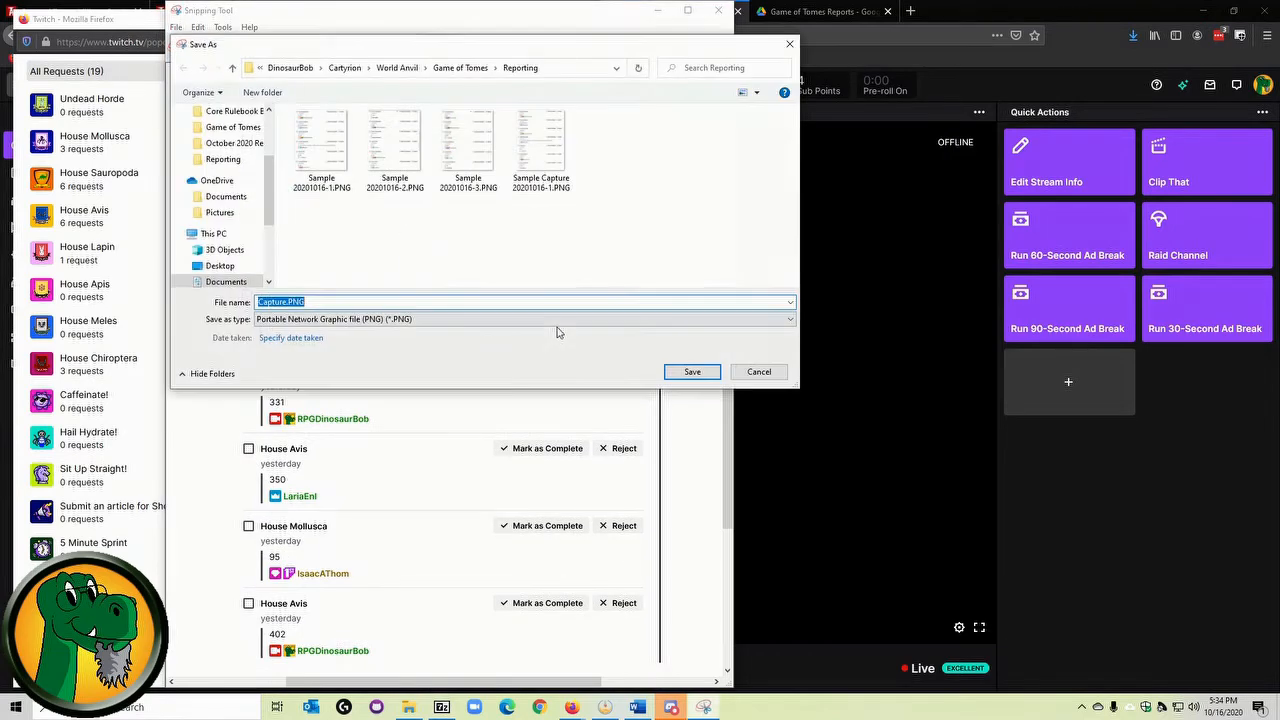
left_click(544, 165)
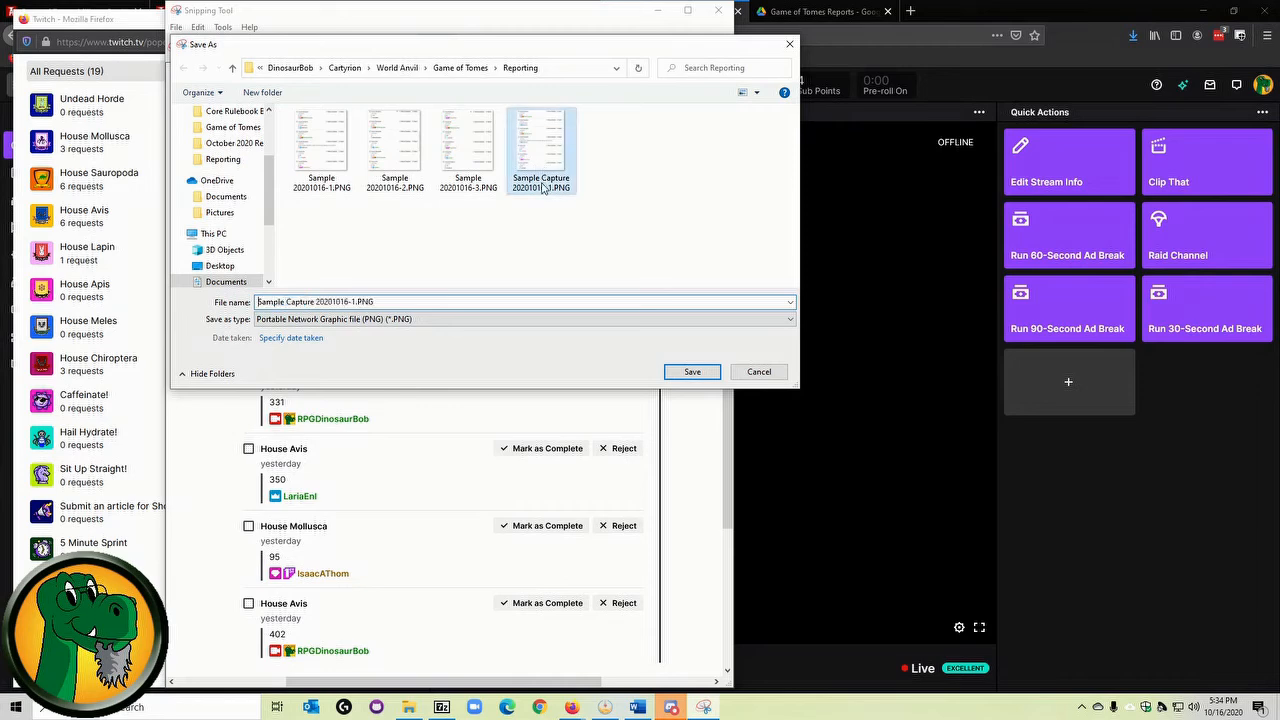
left_click(357, 301)
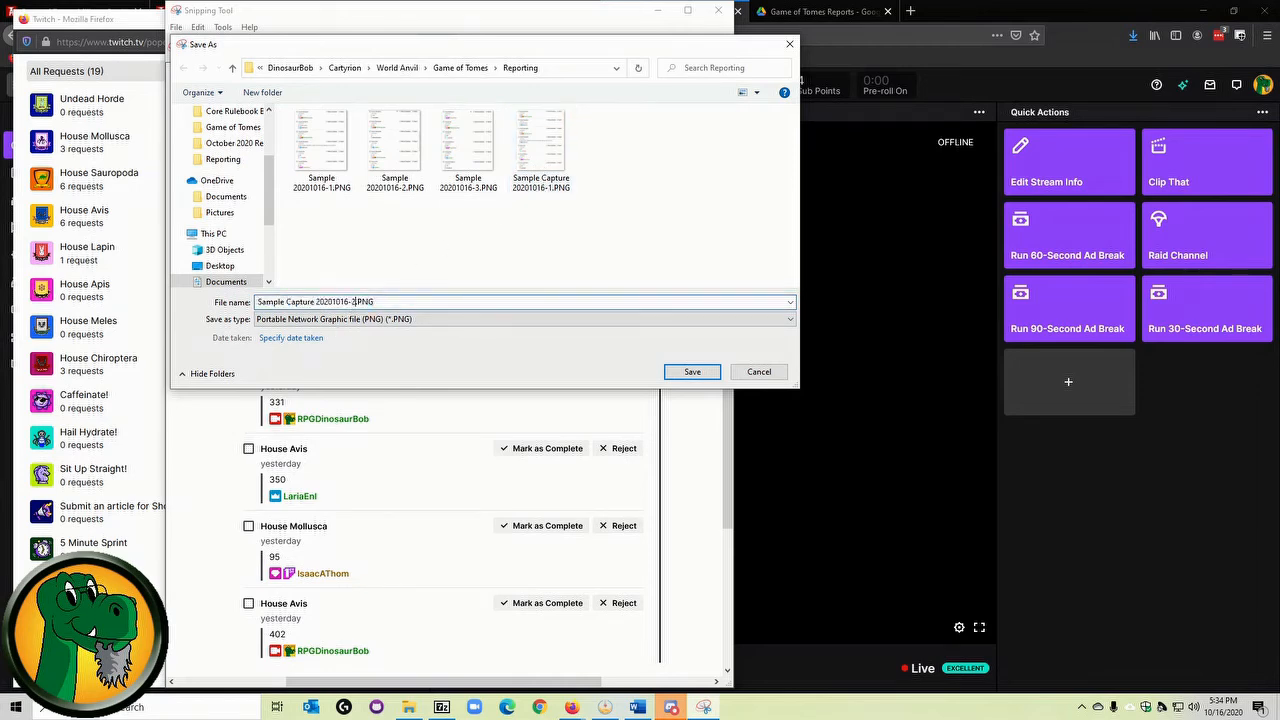
key("Return")
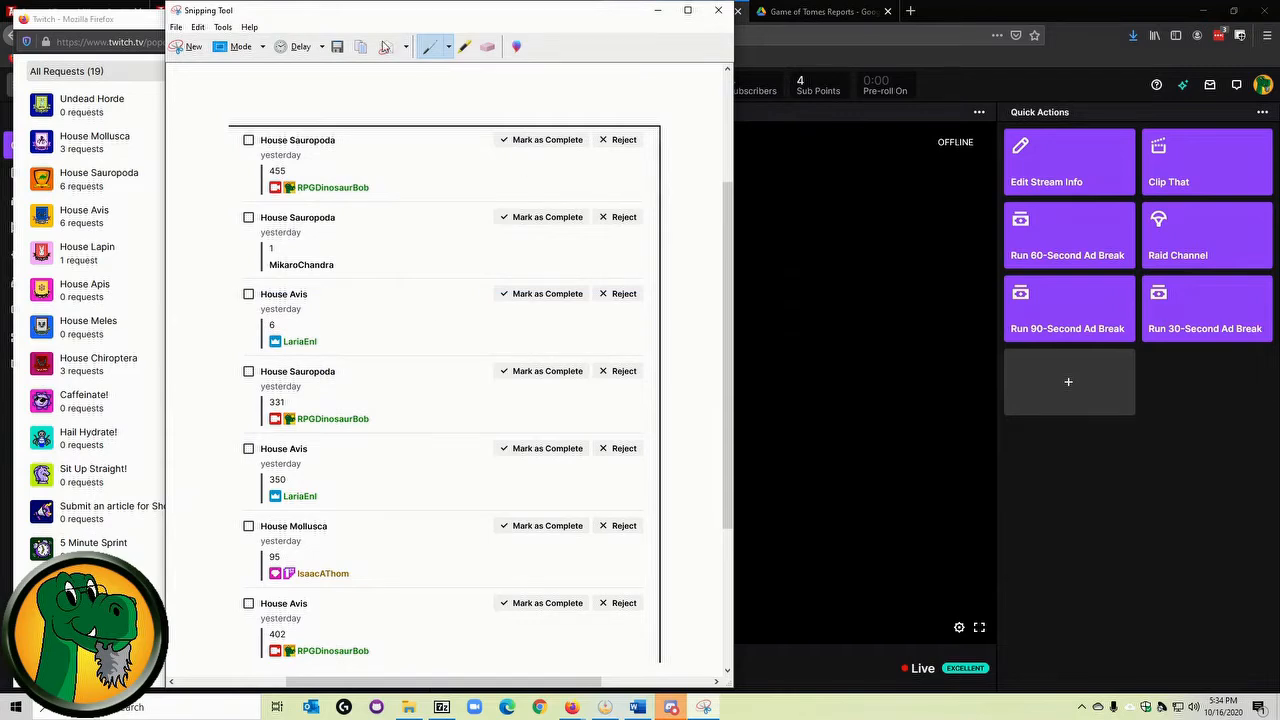
- Capture the last six requests in the queue, from House Avis 402 to House Lapin 128 House Varangia
left_click(185, 47)
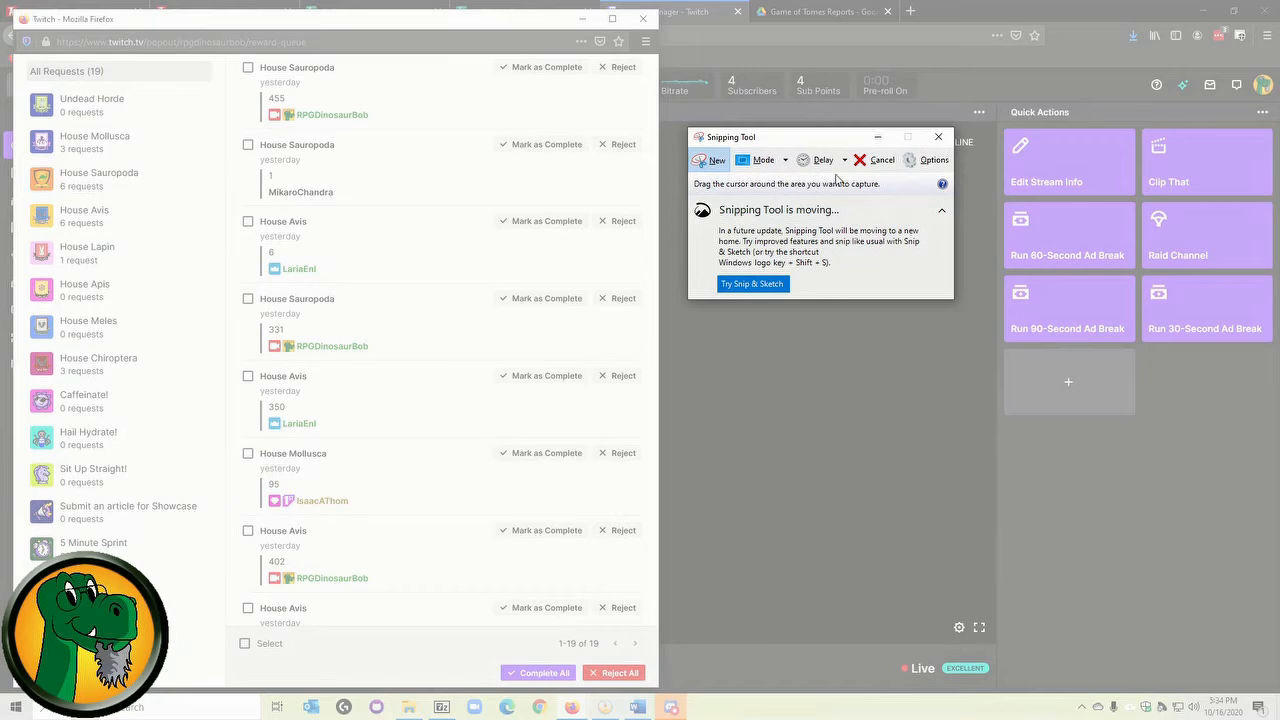
left_click(878, 162)
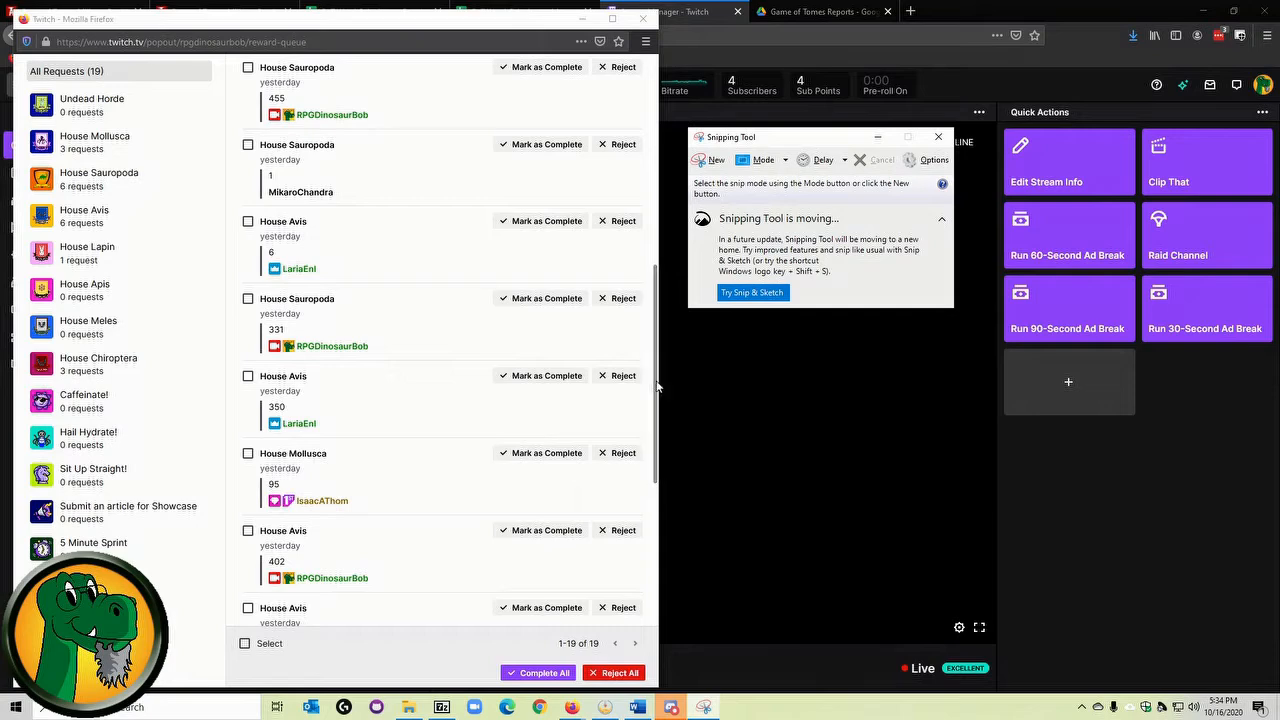
left_click_drag(656, 386, 654, 466)
scroll(640, 470, "down", 3)
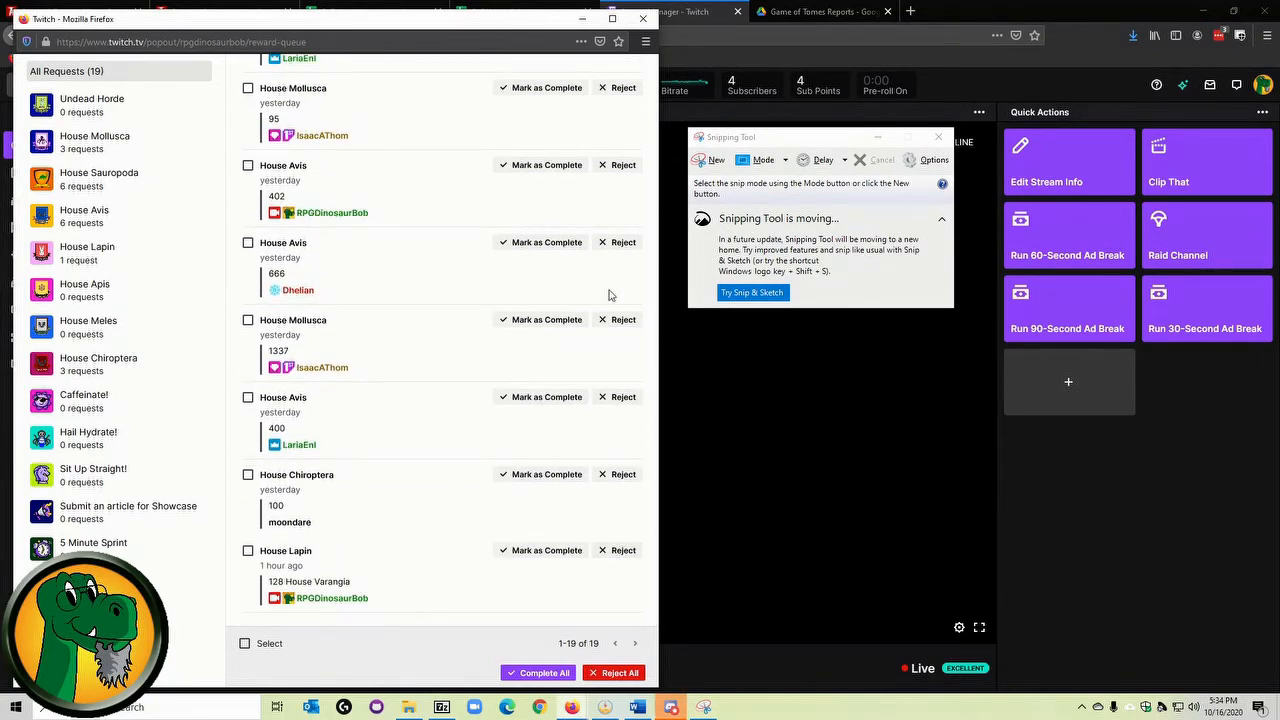
left_click(713, 165)
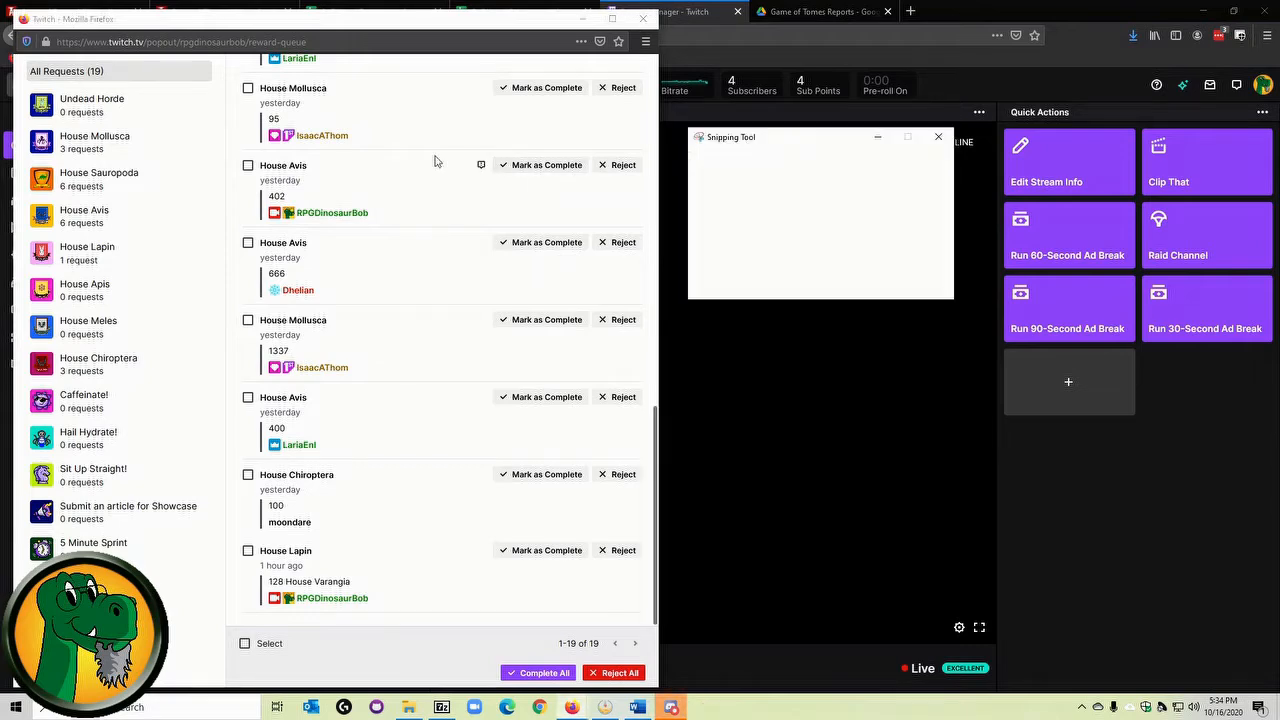
left_click_drag(231, 152, 650, 617)
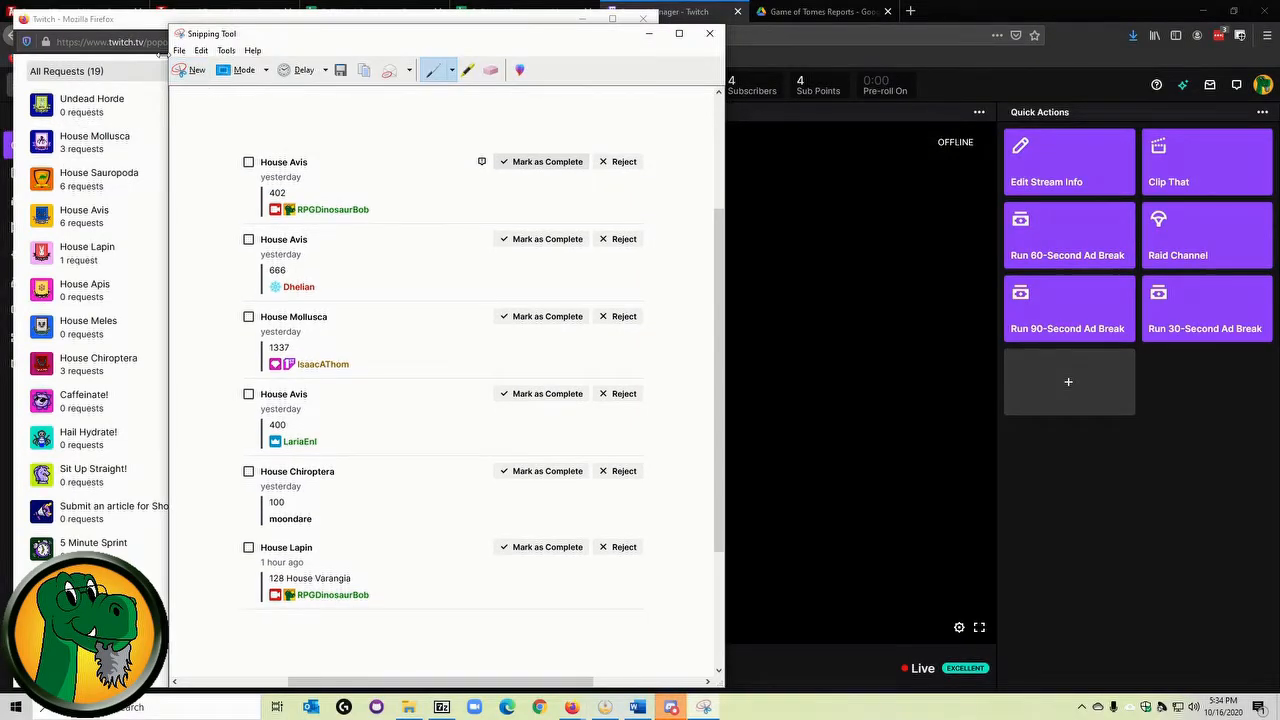
- Save the third capture as "Sample Capture 20201016-3.PNG" in the Reporting folder and close Snipping Tool
left_click(180, 51)
left_click(205, 87)
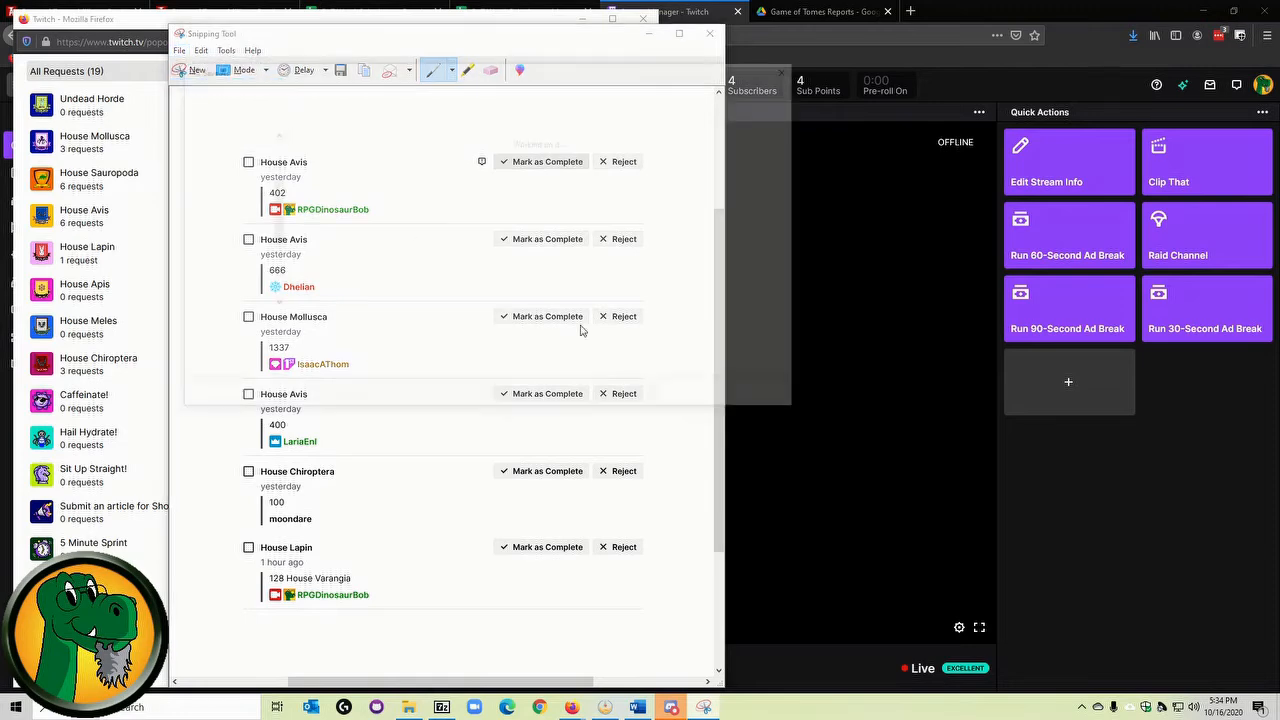
left_click(617, 170)
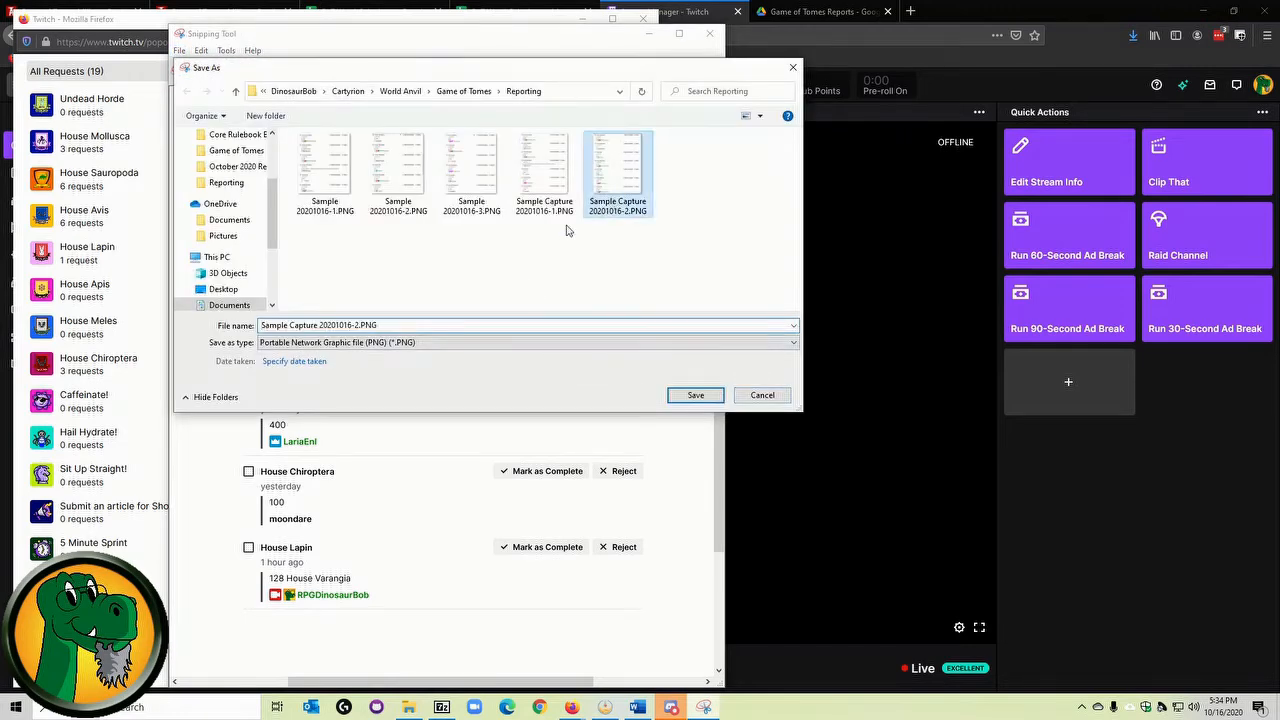
double_click(358, 326)
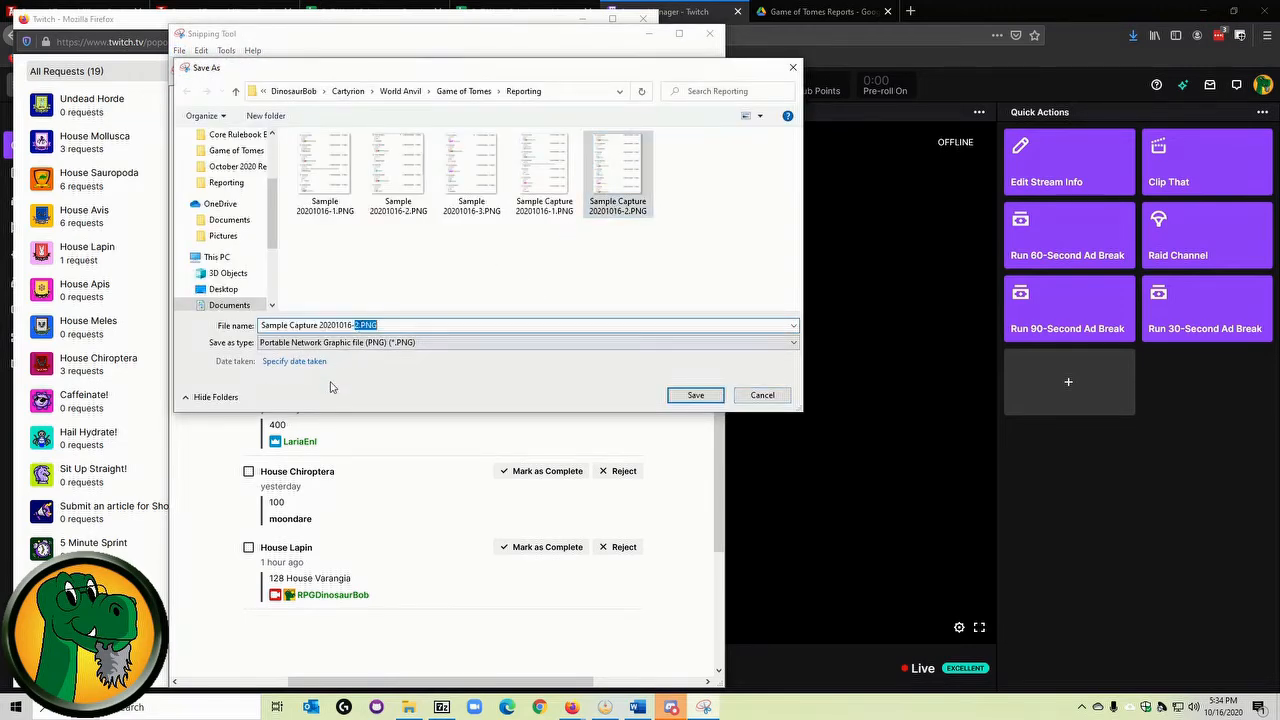
key("Left")
key("BackSpace")
type("3")
key("Return")
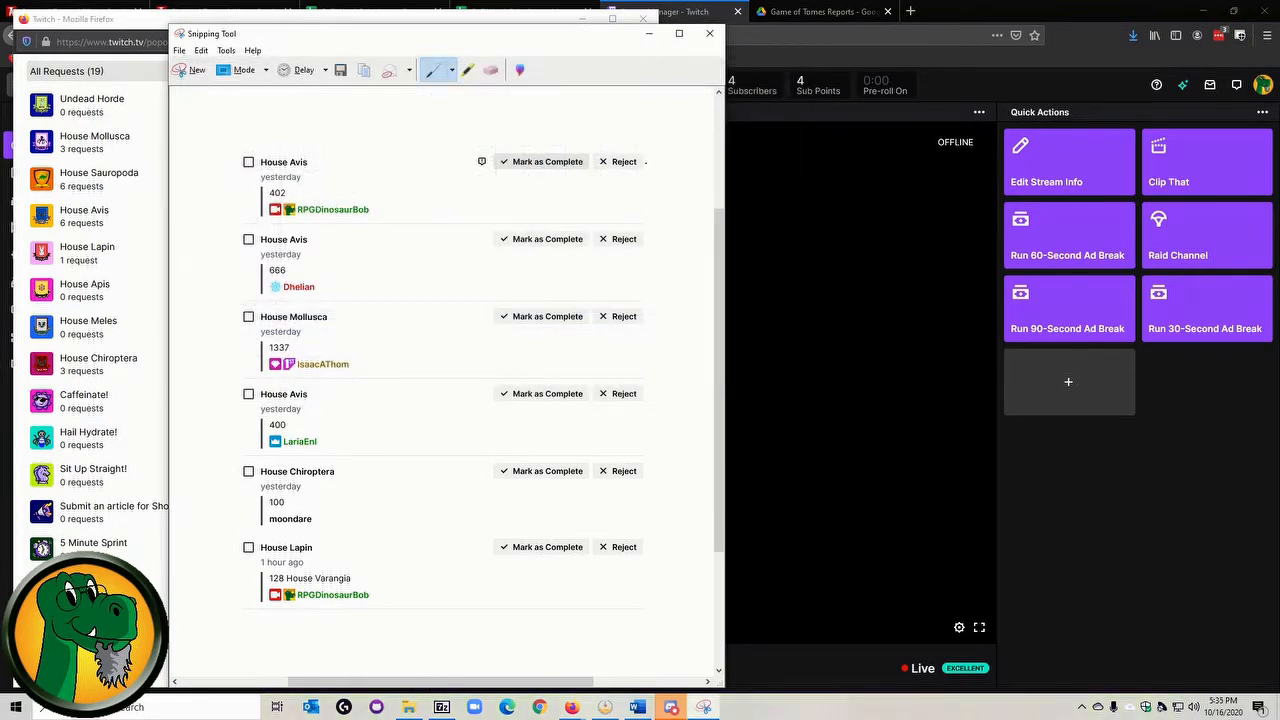
left_click(714, 36)
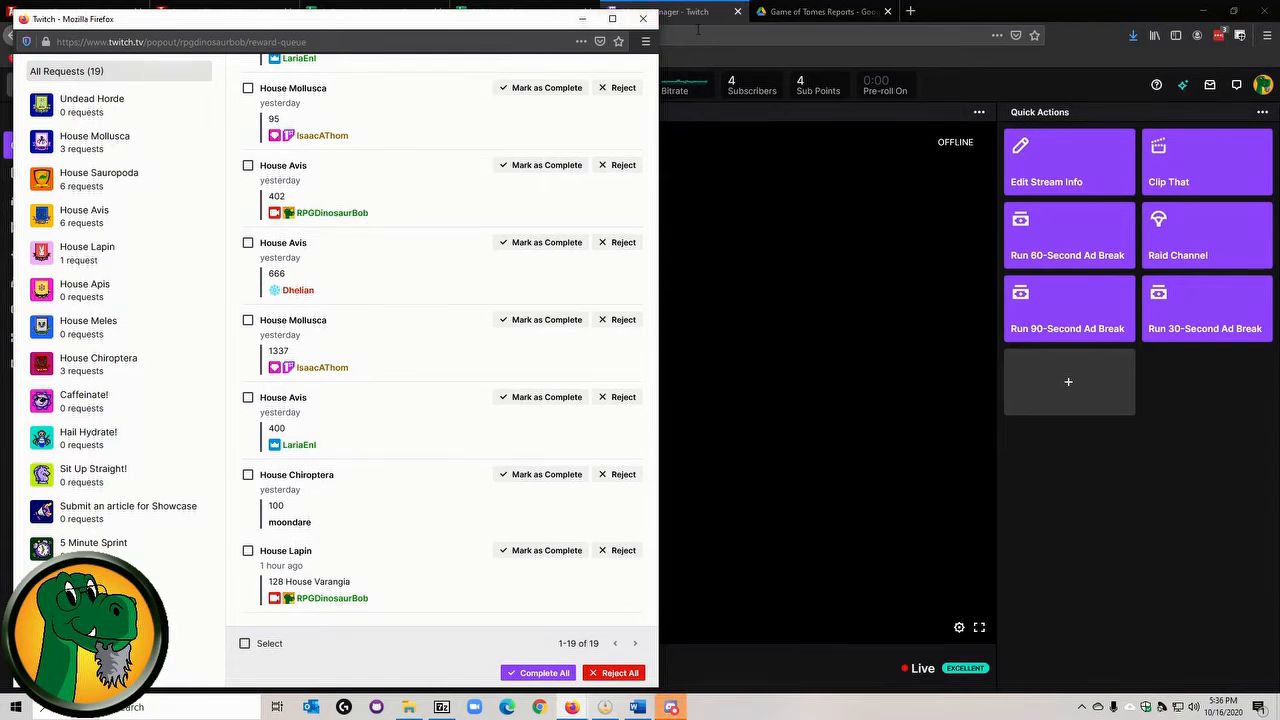
- Minimize the reward queue and copy the GoT Word Calculator - Master spreadsheet as "GoT Word Calculator - 2020-10-16" in the Game of Tomes Reports folder
left_click(582, 19)
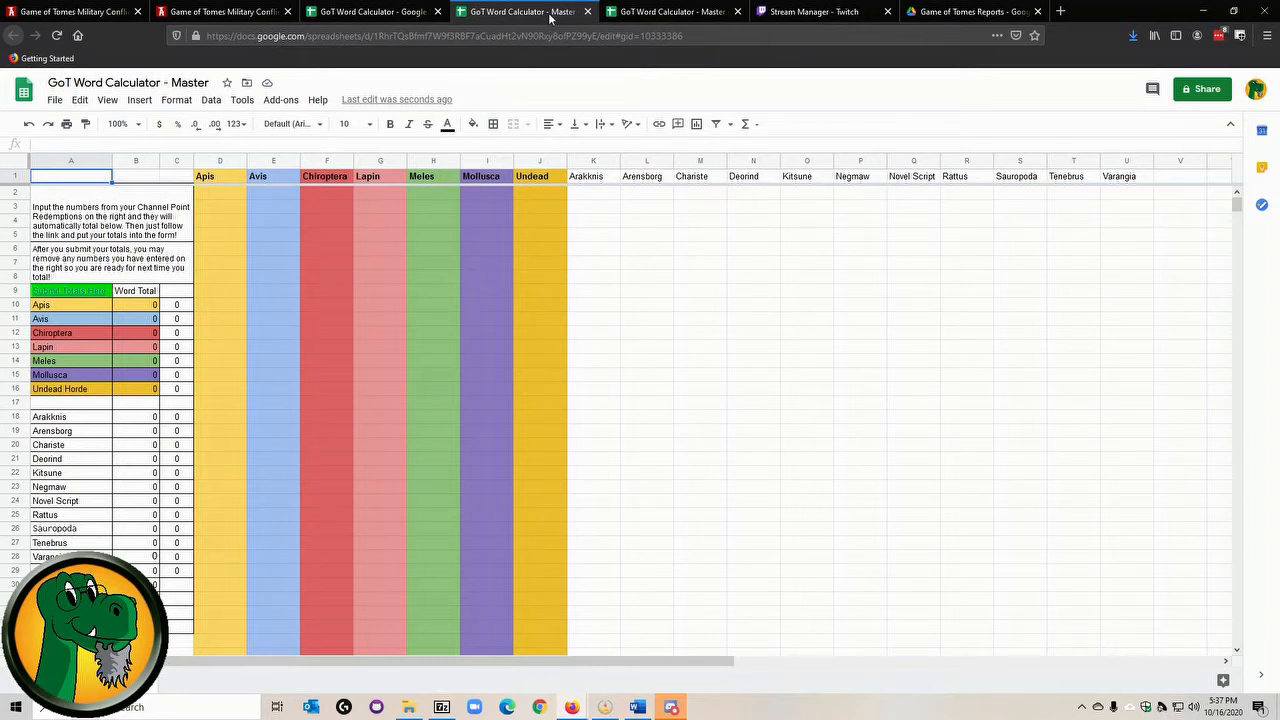
scroll(313, 243, "down", 1)
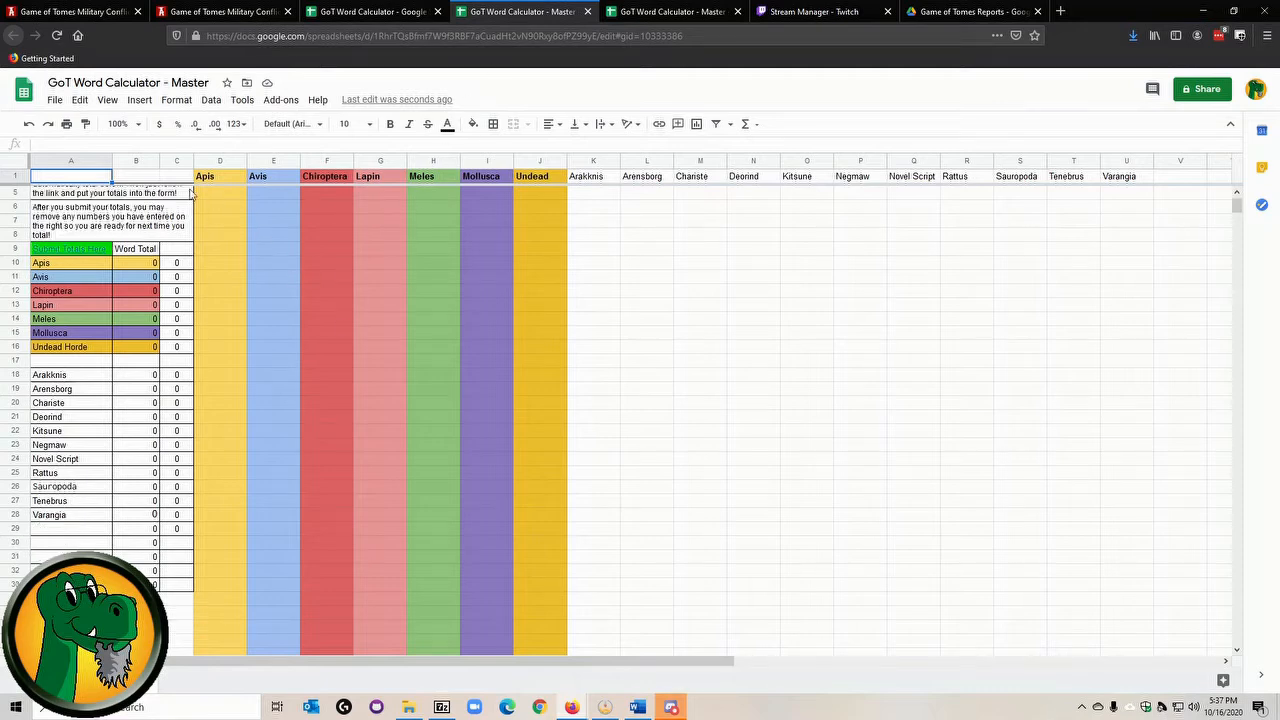
left_click(54, 102)
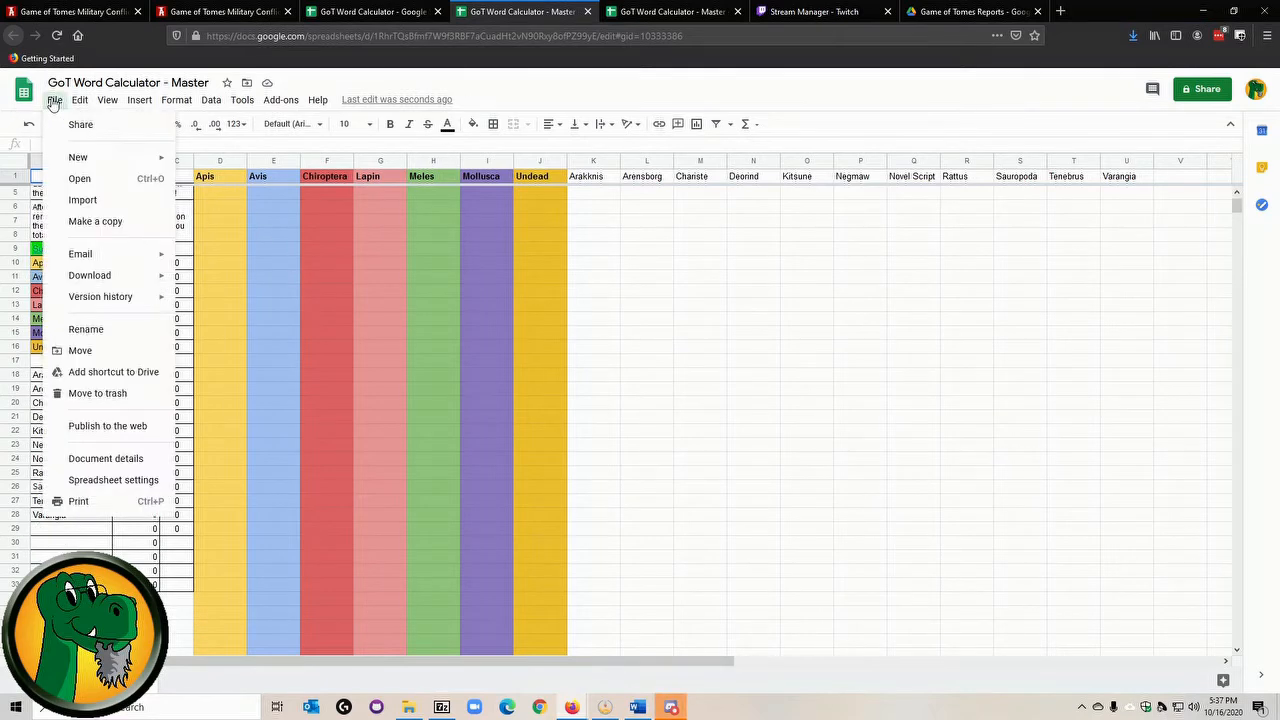
left_click(100, 221)
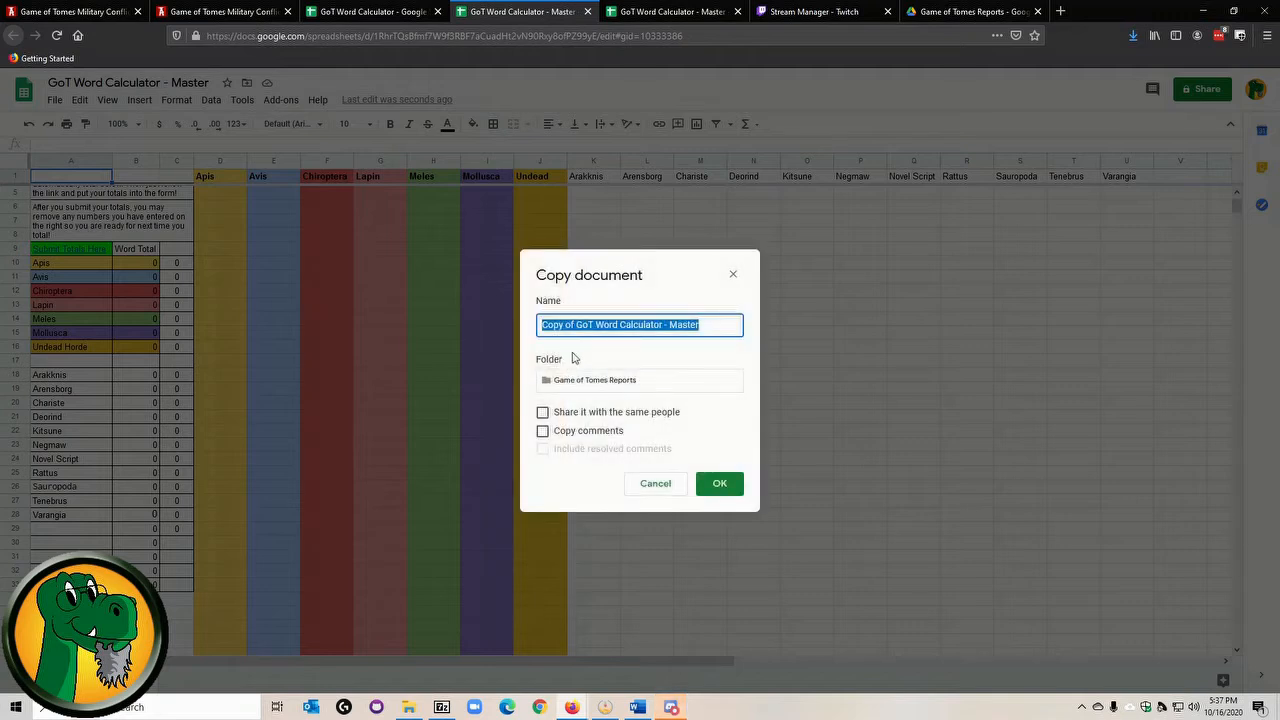
left_click(574, 325)
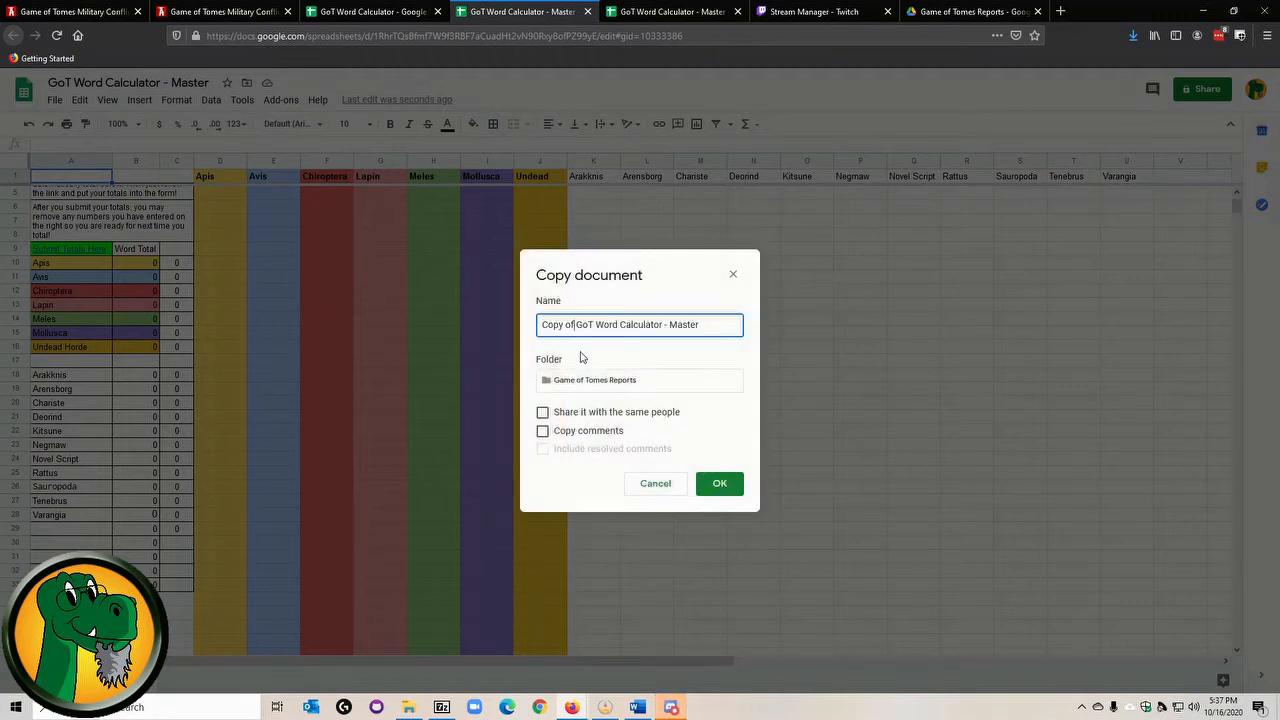
key("BackSpace")
key("BackSpace")
key("BackSpace")
key("BackSpace")
key("BackSpace")
key("BackSpace")
key("BackSpace")
key("BackSpace")
key("BackSpace")
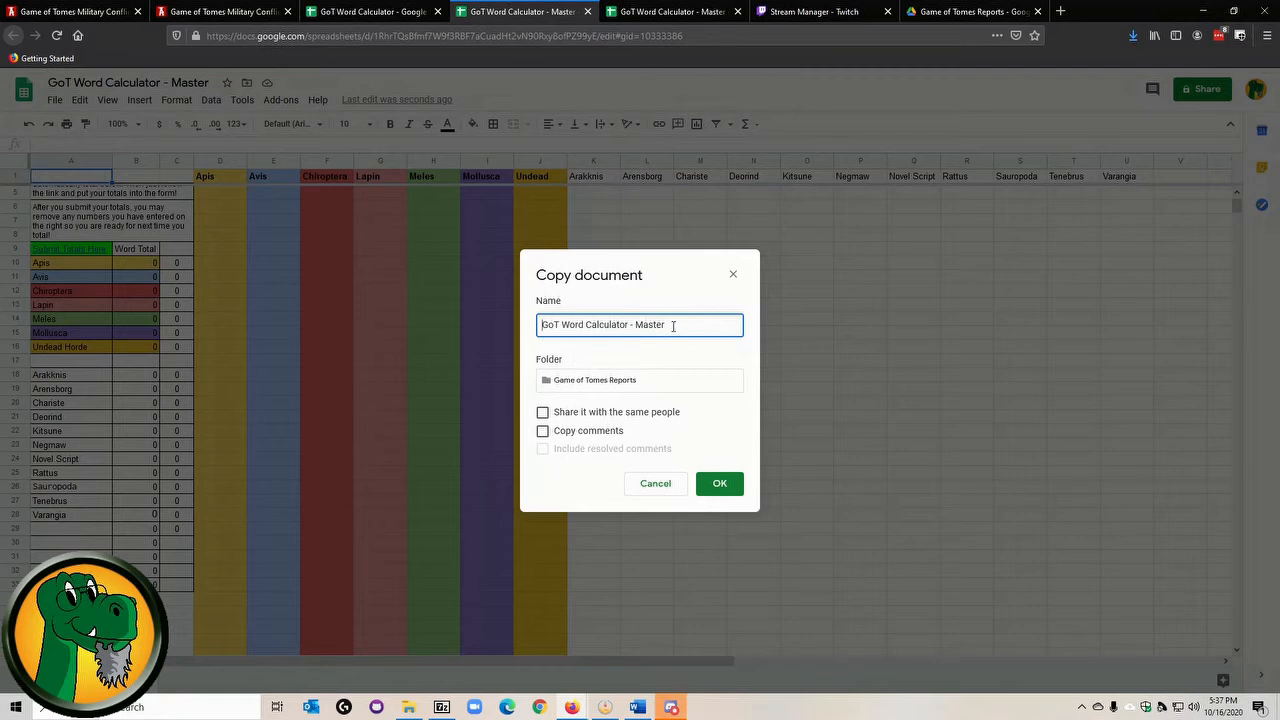
key("BackSpace")
key("BackSpace")
key("BackSpace")
key("BackSpace")
key("BackSpace")
key("BackSpace")
key("BackSpace")
key("BackSpace")
type("- 2020-10-16")
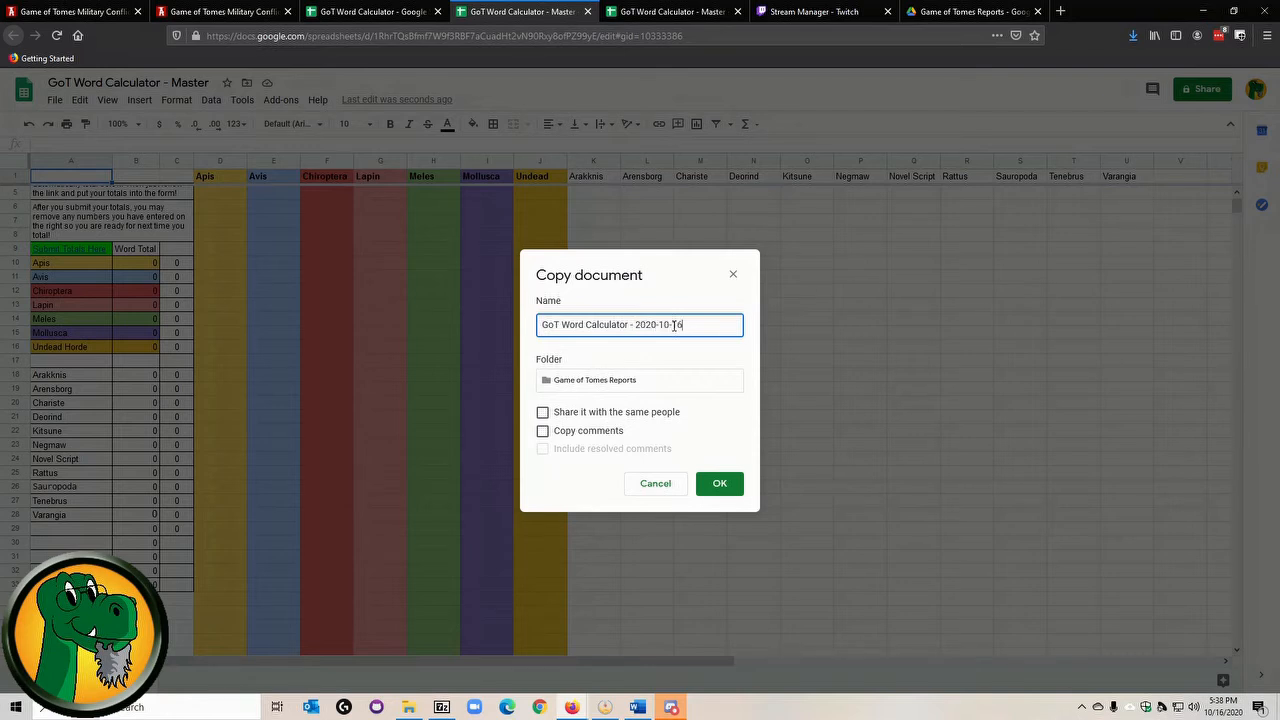
left_click(721, 485)
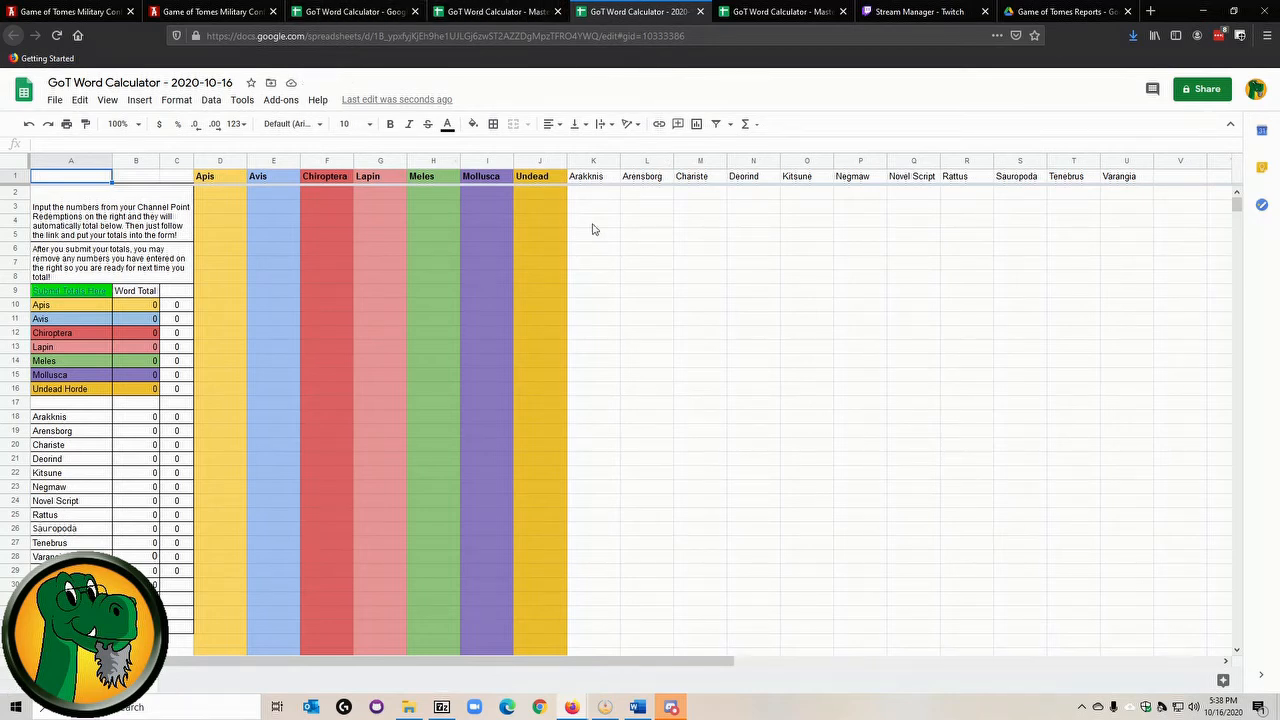
- Move the GoT Word Calculator - 2020-10-16 spreadsheet into its own window and restore it to a smaller size
right_click(638, 13)
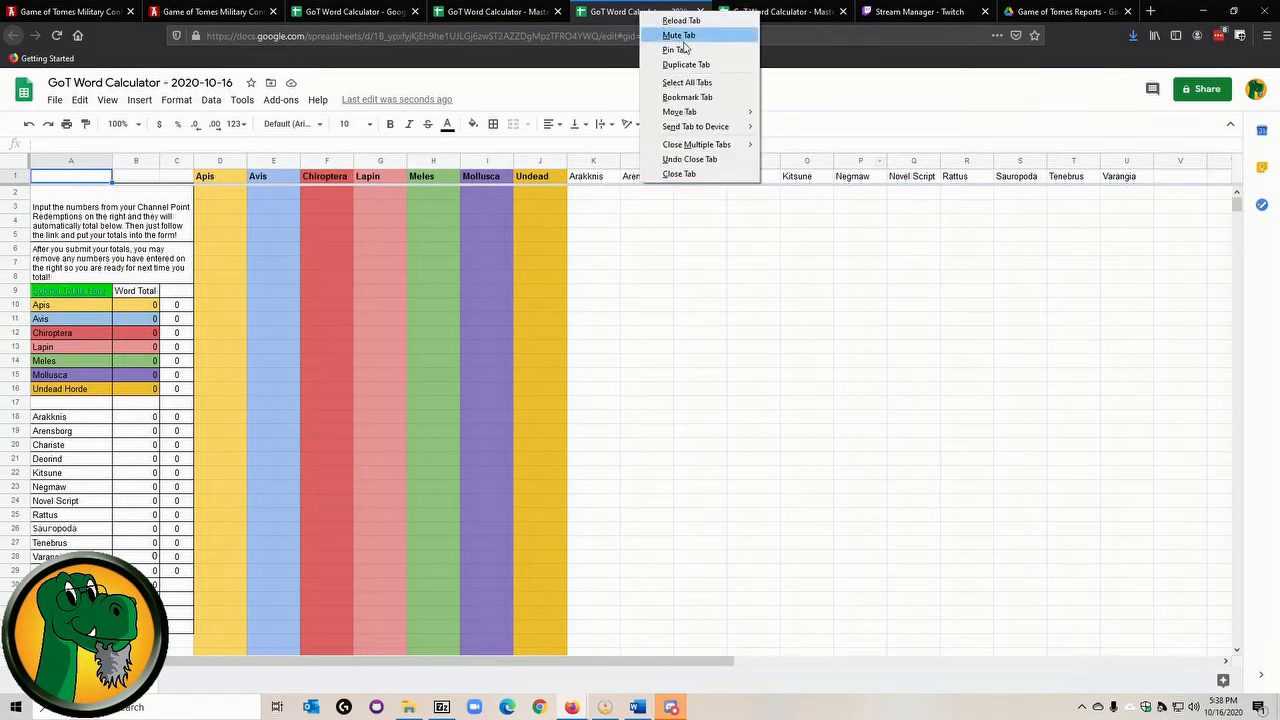
mouse_move(727, 114)
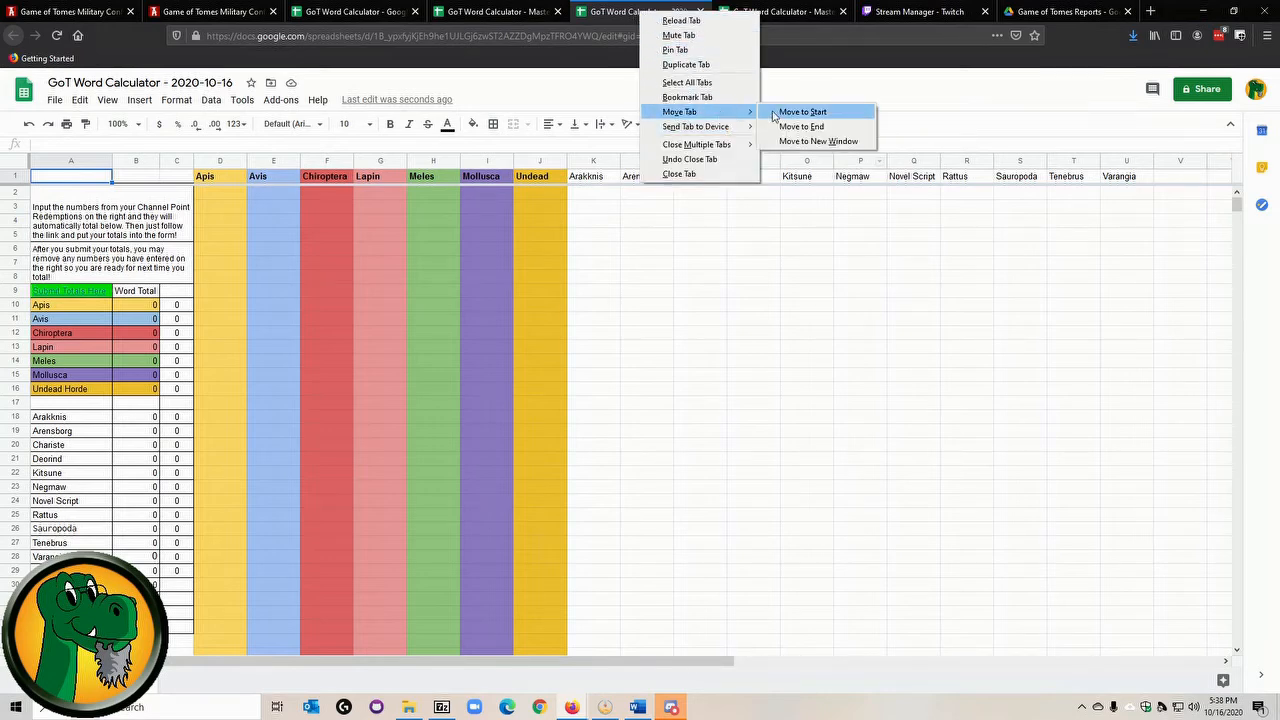
left_click(815, 141)
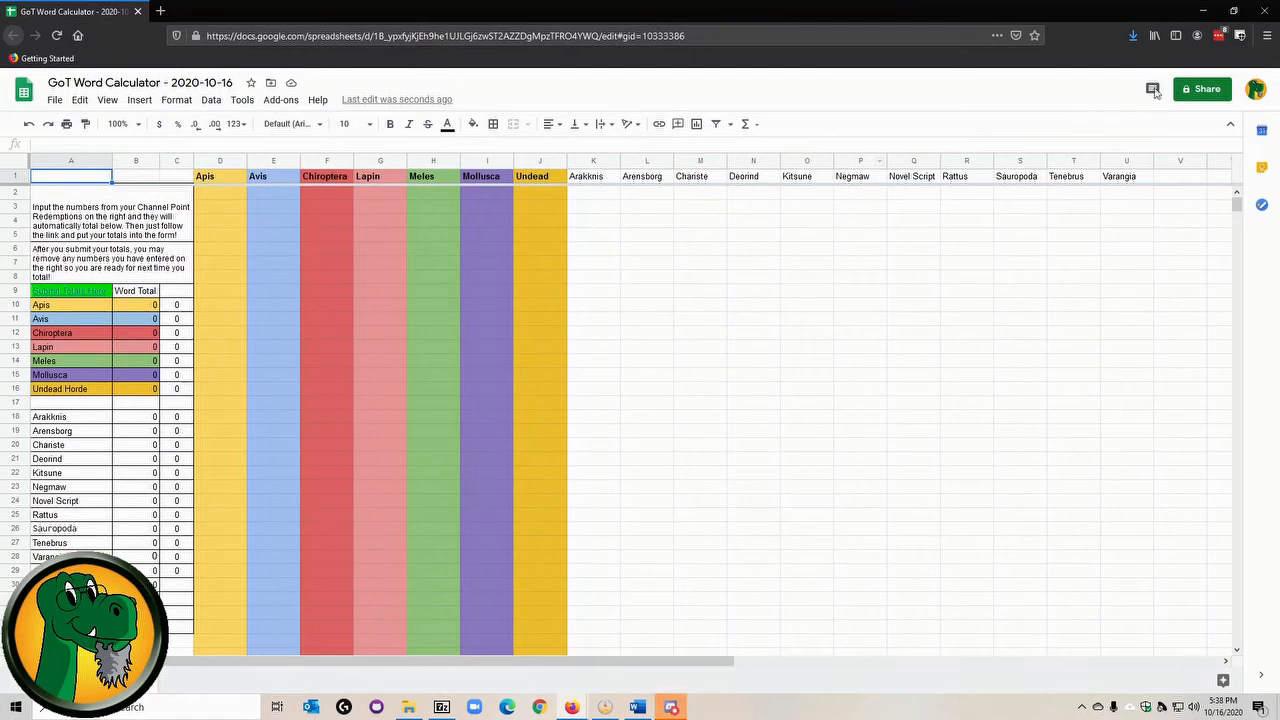
left_click(1233, 11)
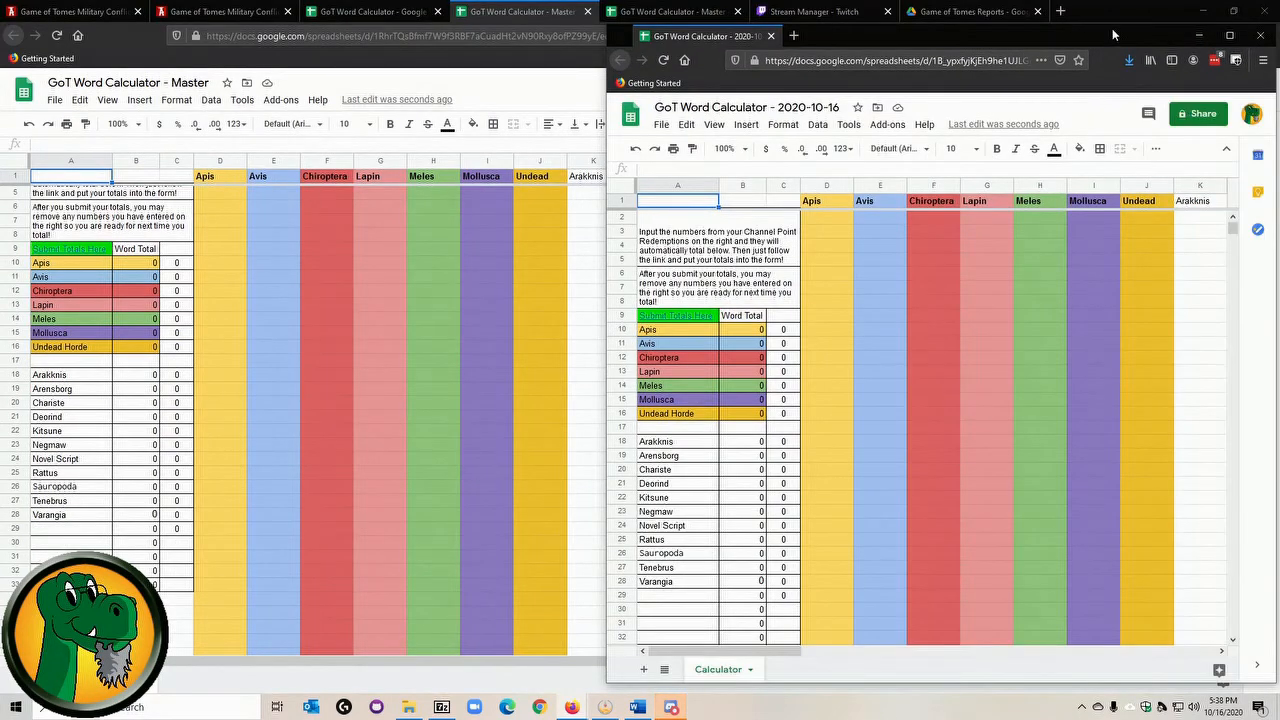
mouse_move(1107, 38)
left_mouse_down()
mouse_move(517, 44)
mouse_move(1091, 44)
left_mouse_up()
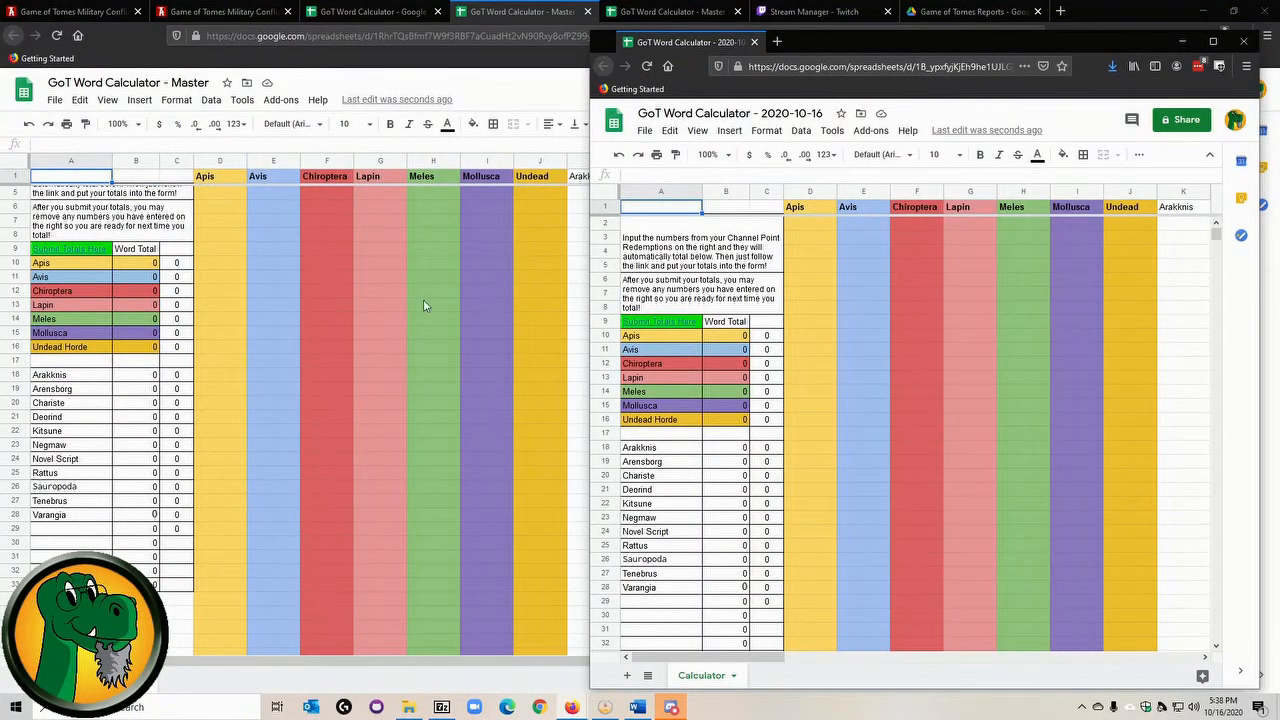
- Bring up the Twitch reward queue window and narrow it to fit beside the calculator spreadsheet
scroll(423, 299, "down", 1)
mouse_move(604, 707)
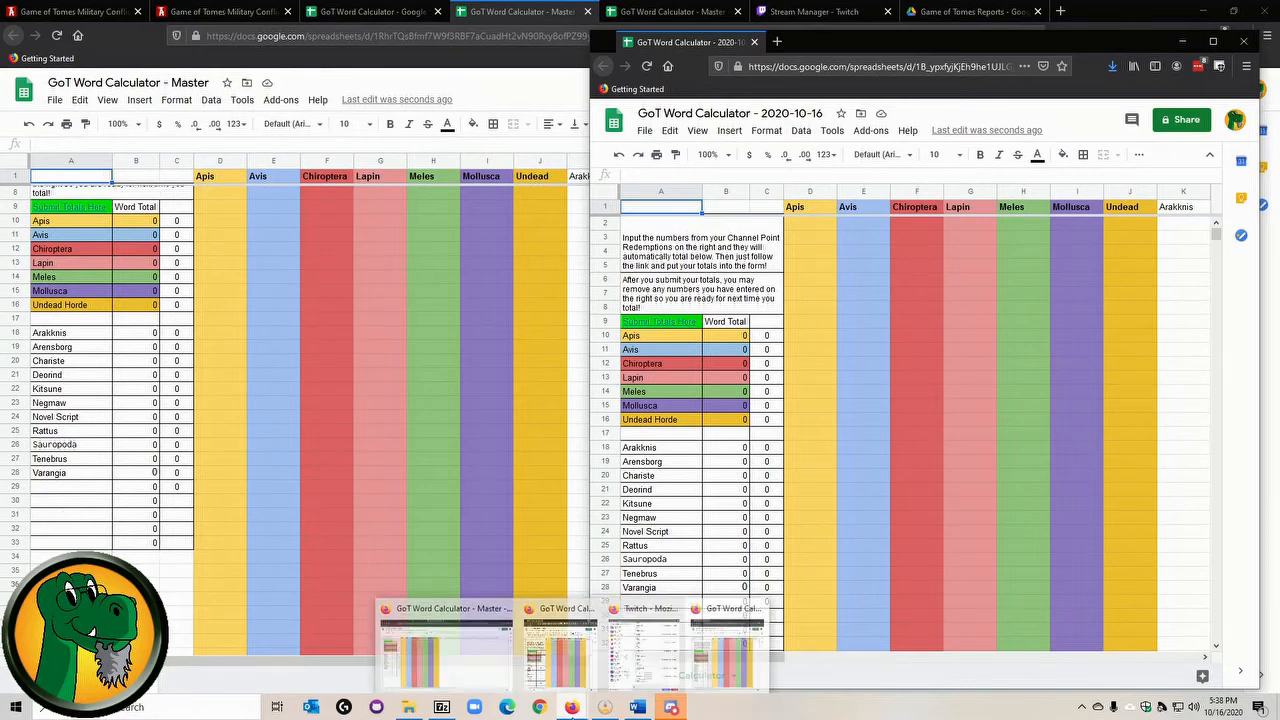
left_click(643, 677)
left_click_drag(502, 14, 468, 17)
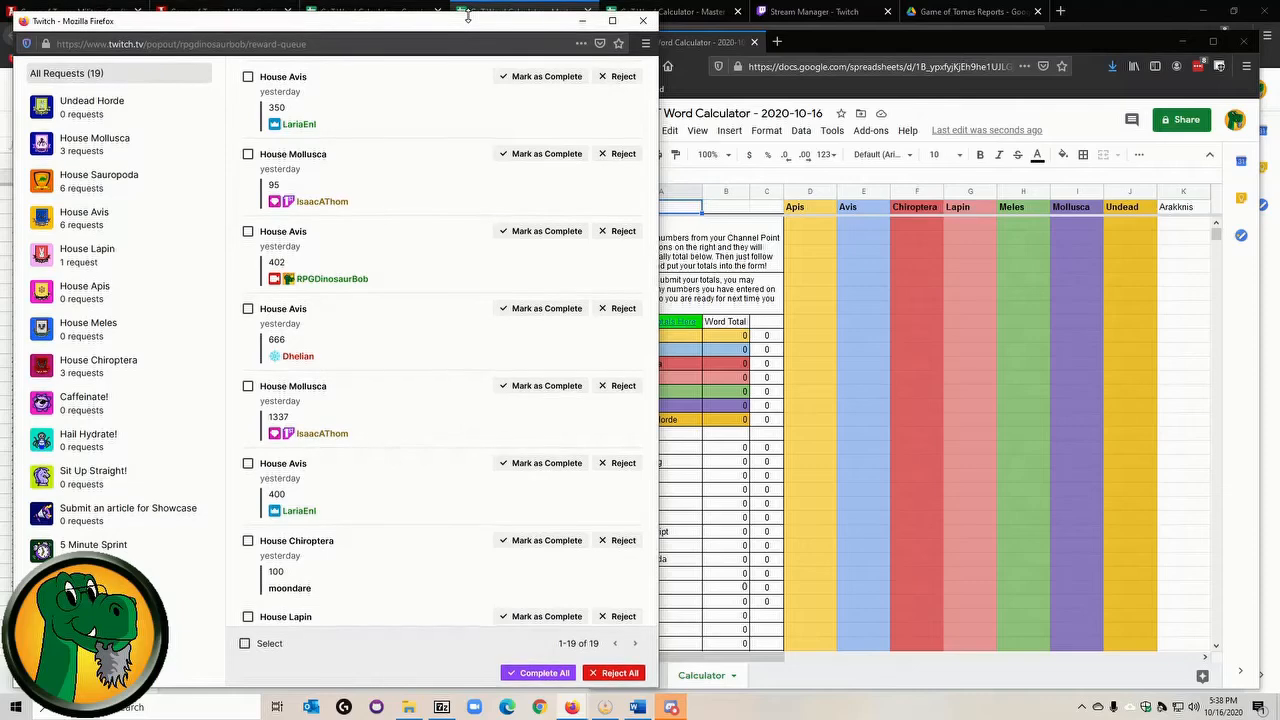
left_click_drag(659, 190, 589, 190)
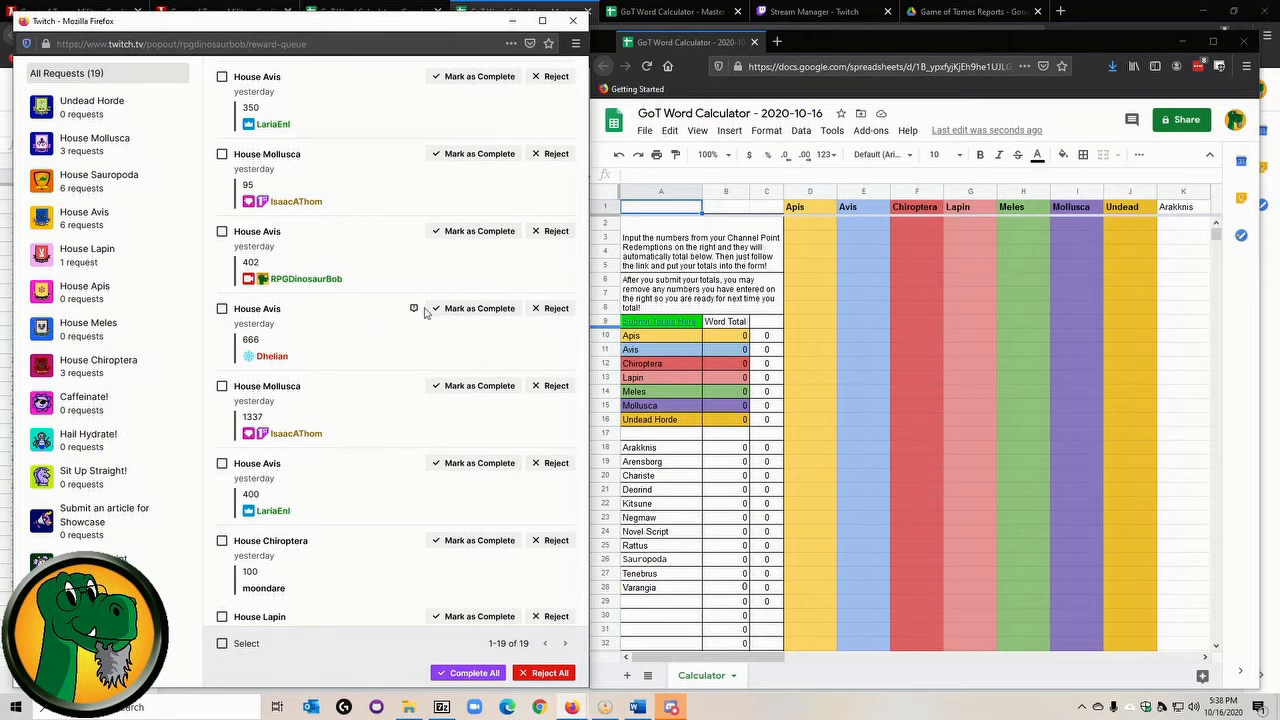
scroll(294, 281, "down", 1)
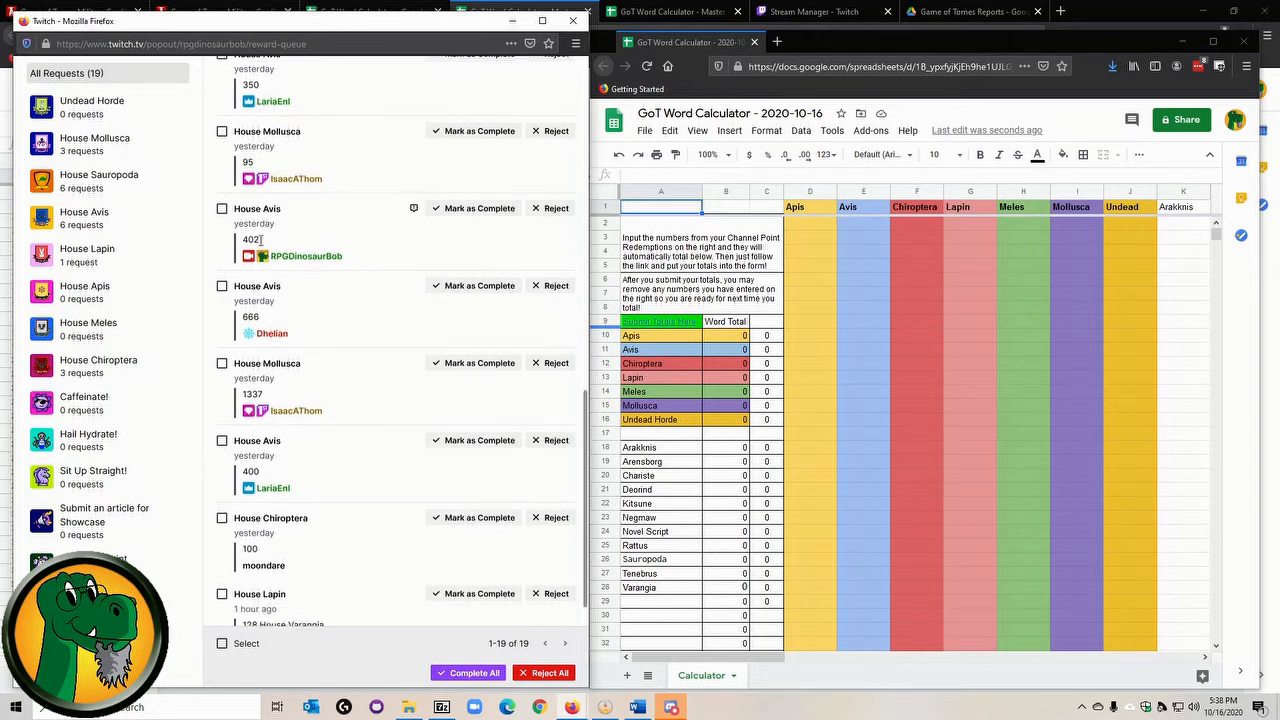
- Show the House Mollusca requests and enter 102, 95 and 1337 in the calculator's Mollusca column from row 2
left_click(137, 150)
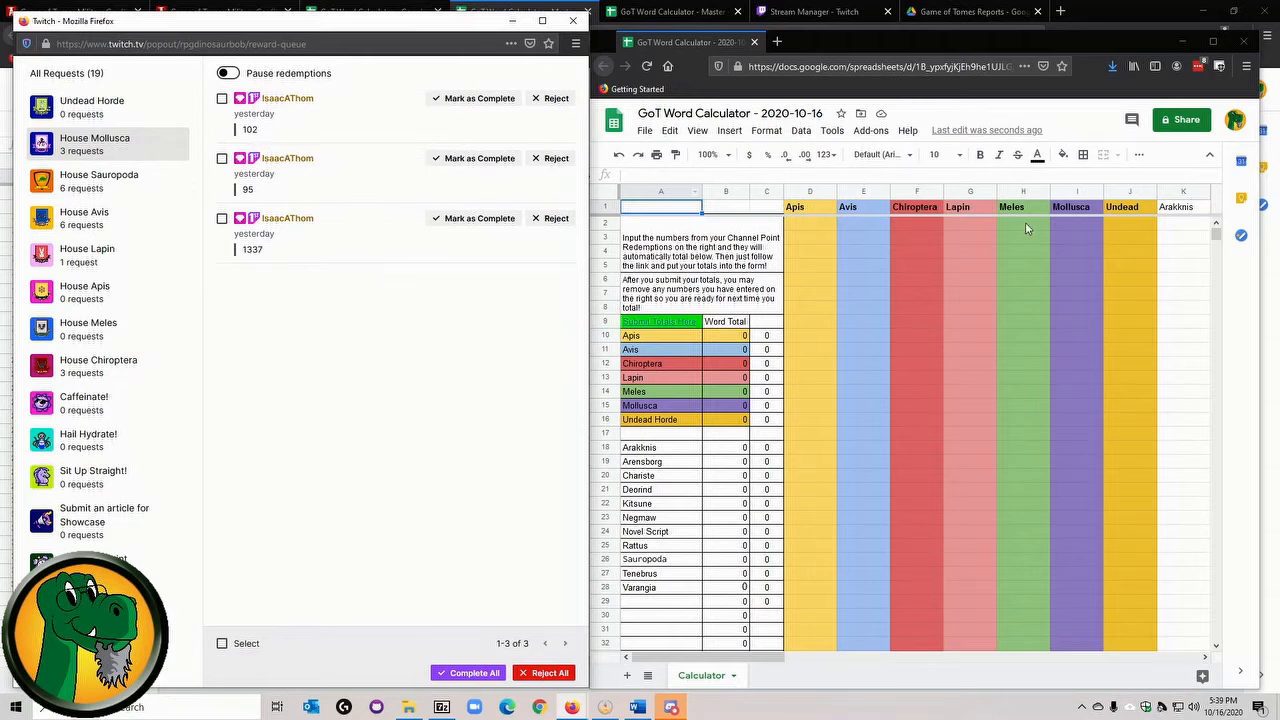
left_click(1080, 228)
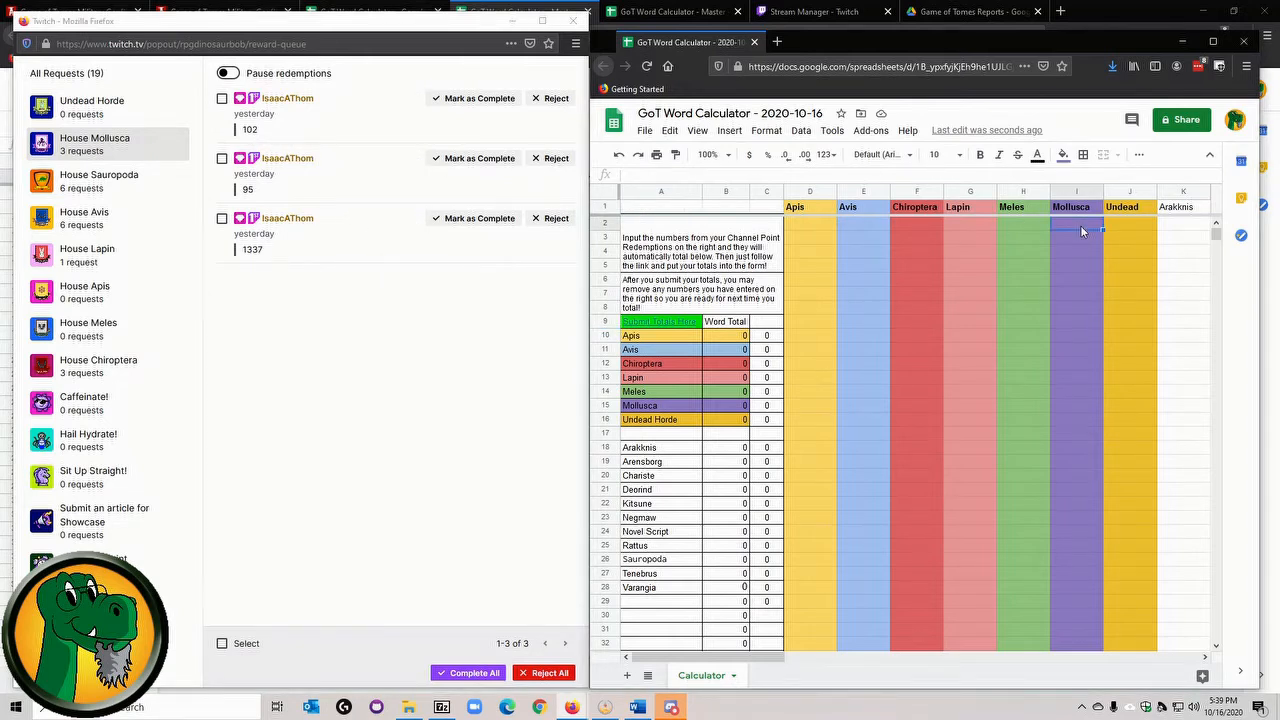
type("102")
key("Return")
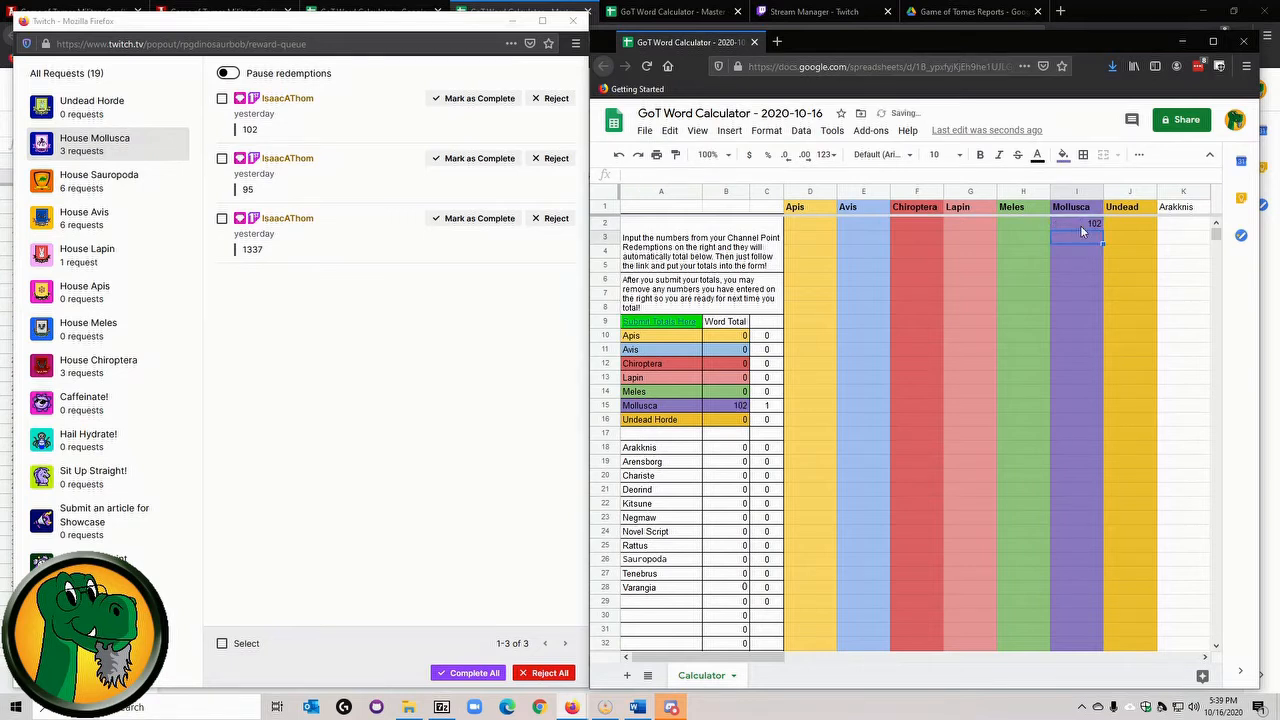
type("95")
key("Return")
type("13")
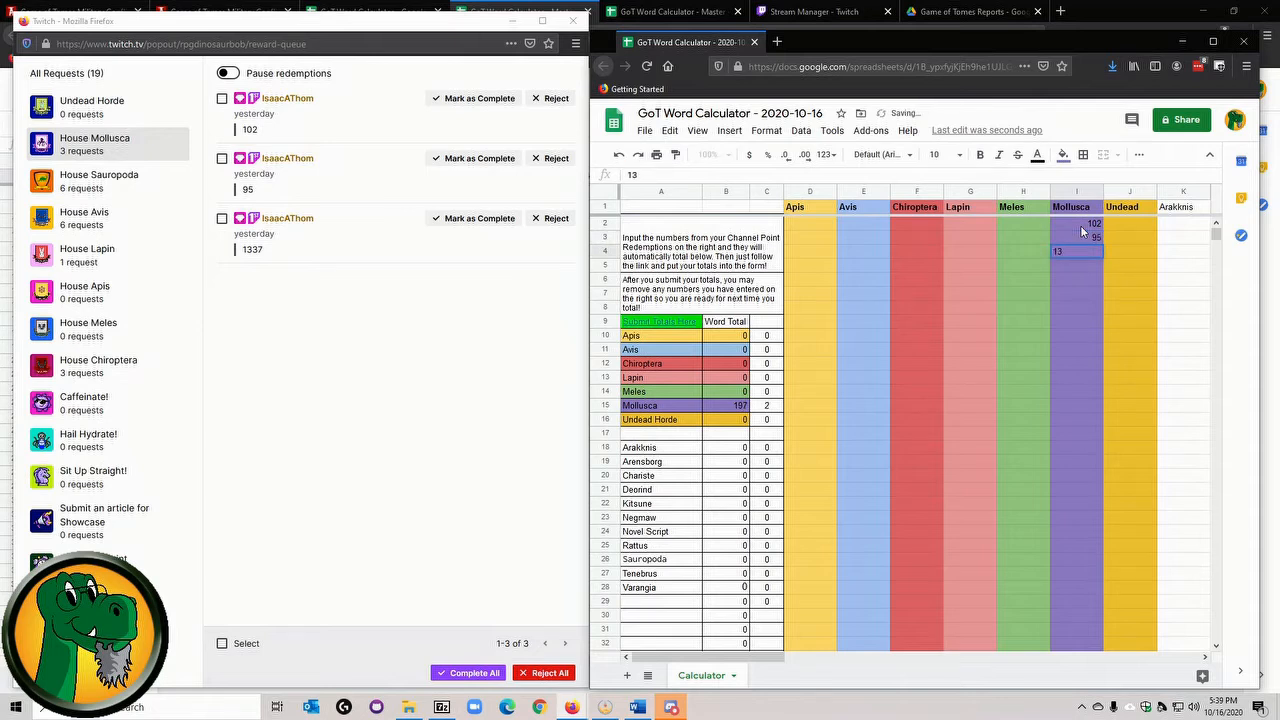
type("37")
key("Tab")
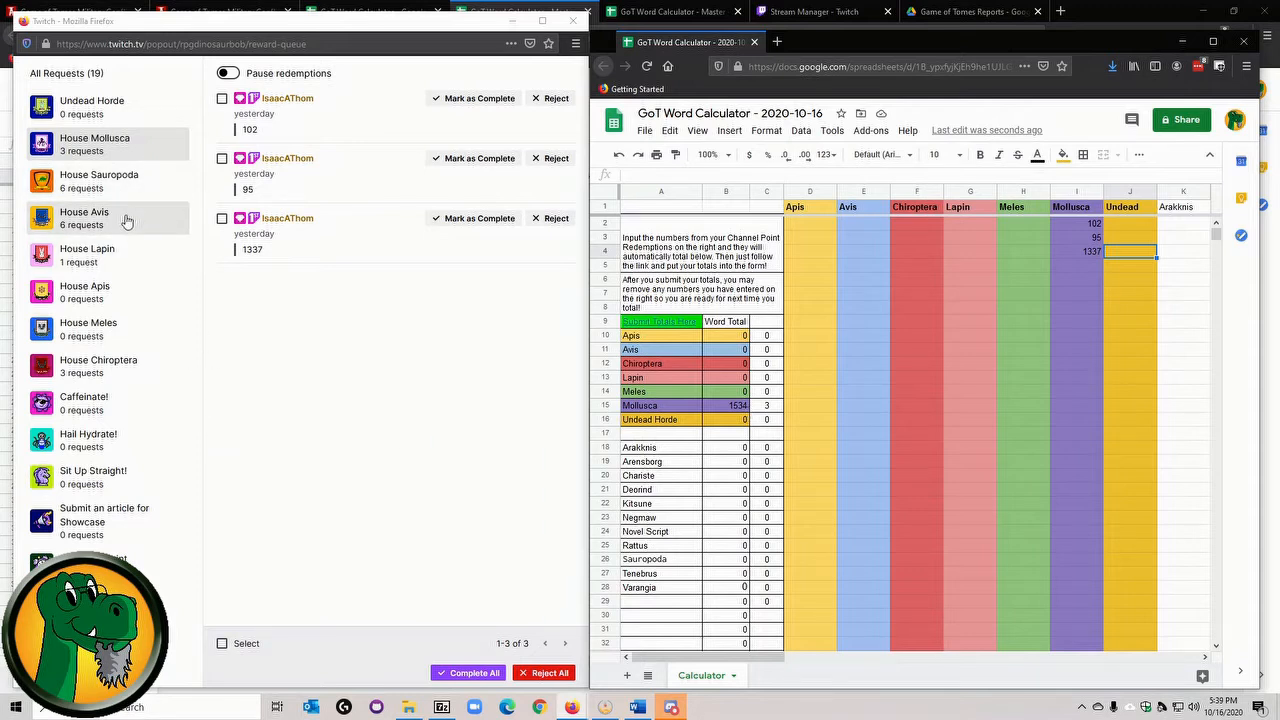
- Show the House Chiroptera requests and enter 10000, 305 and 100 in the calculator's Chiroptera column from row 2
left_click(88, 368)
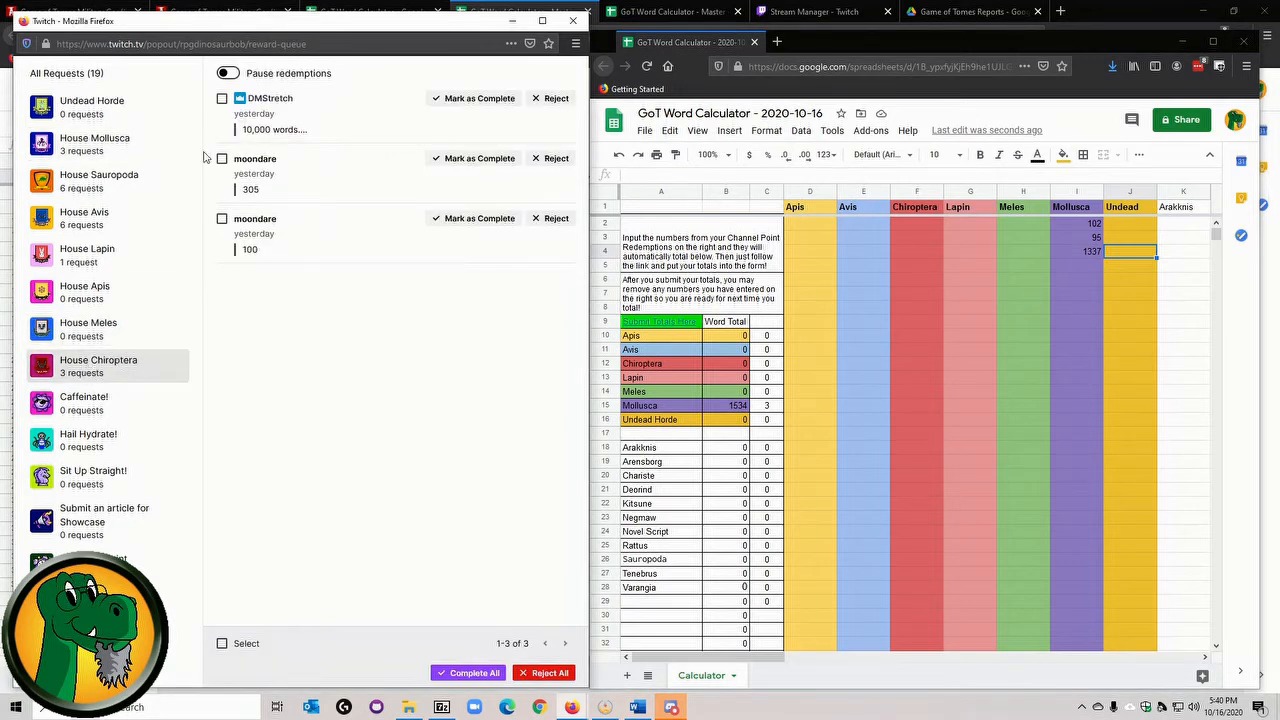
left_click(926, 229)
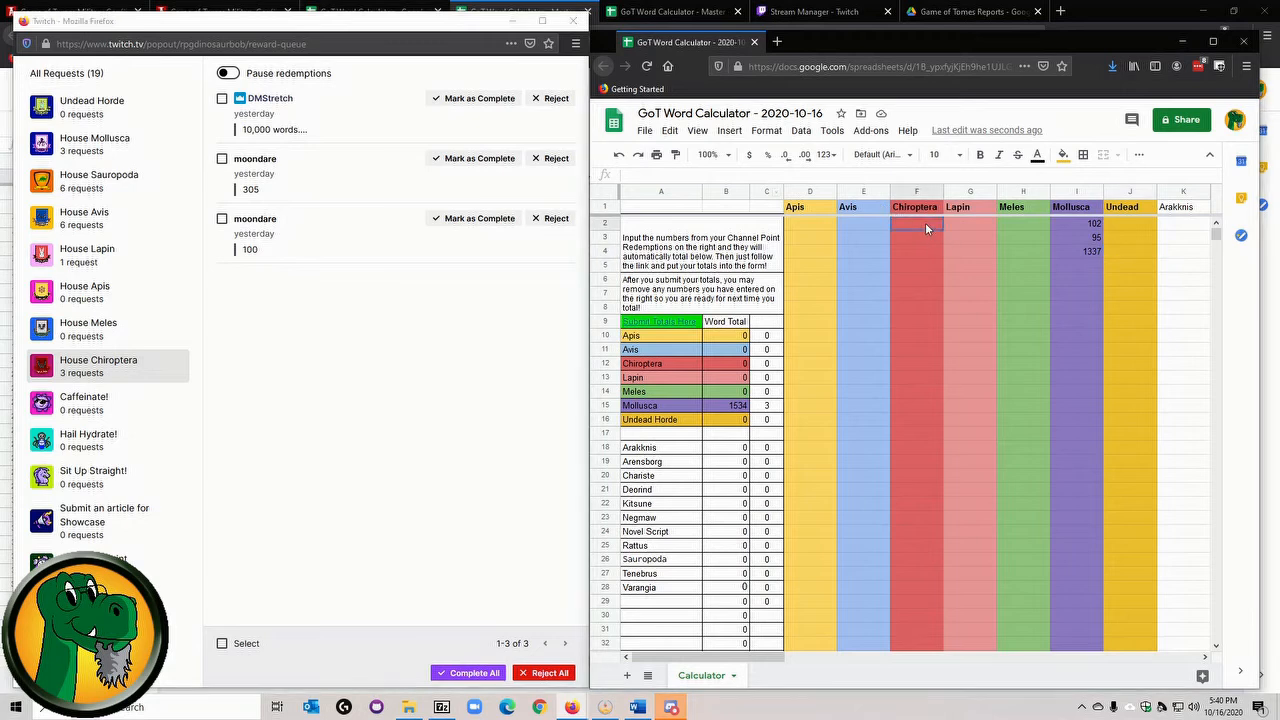
type("1000")
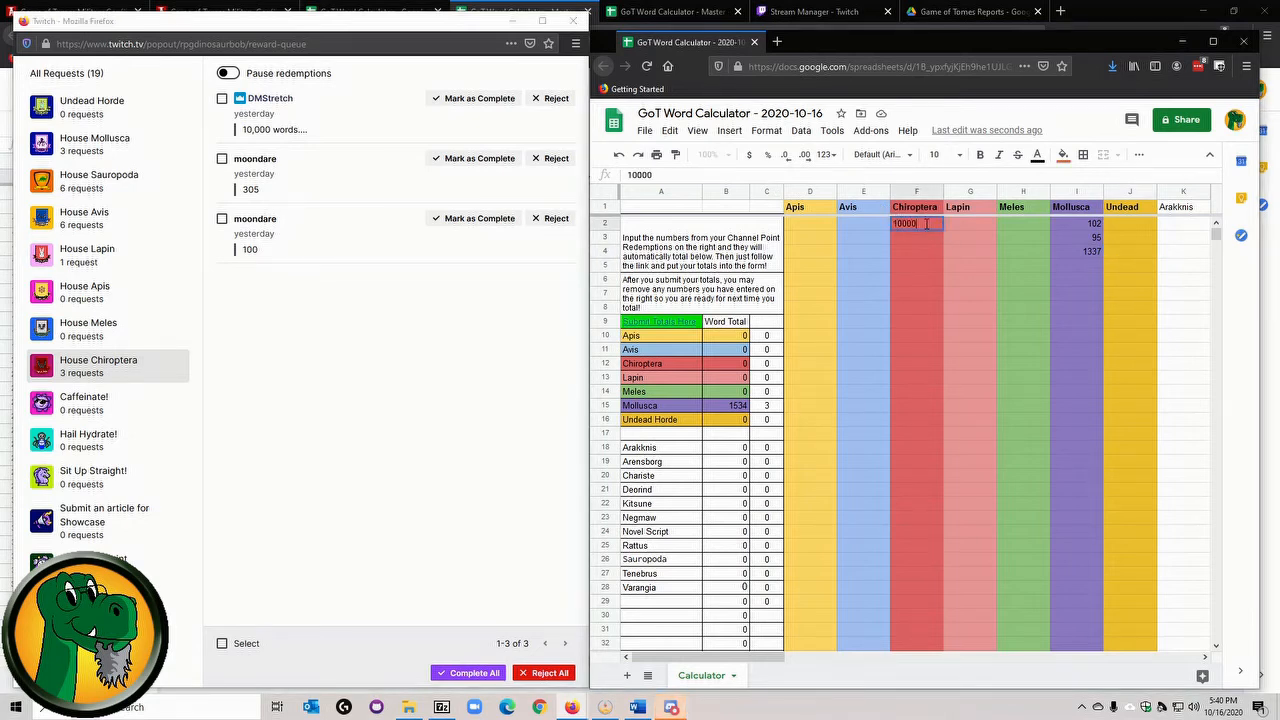
type("0")
key("Return")
type("305")
key("Return")
type("100")
key("Return")
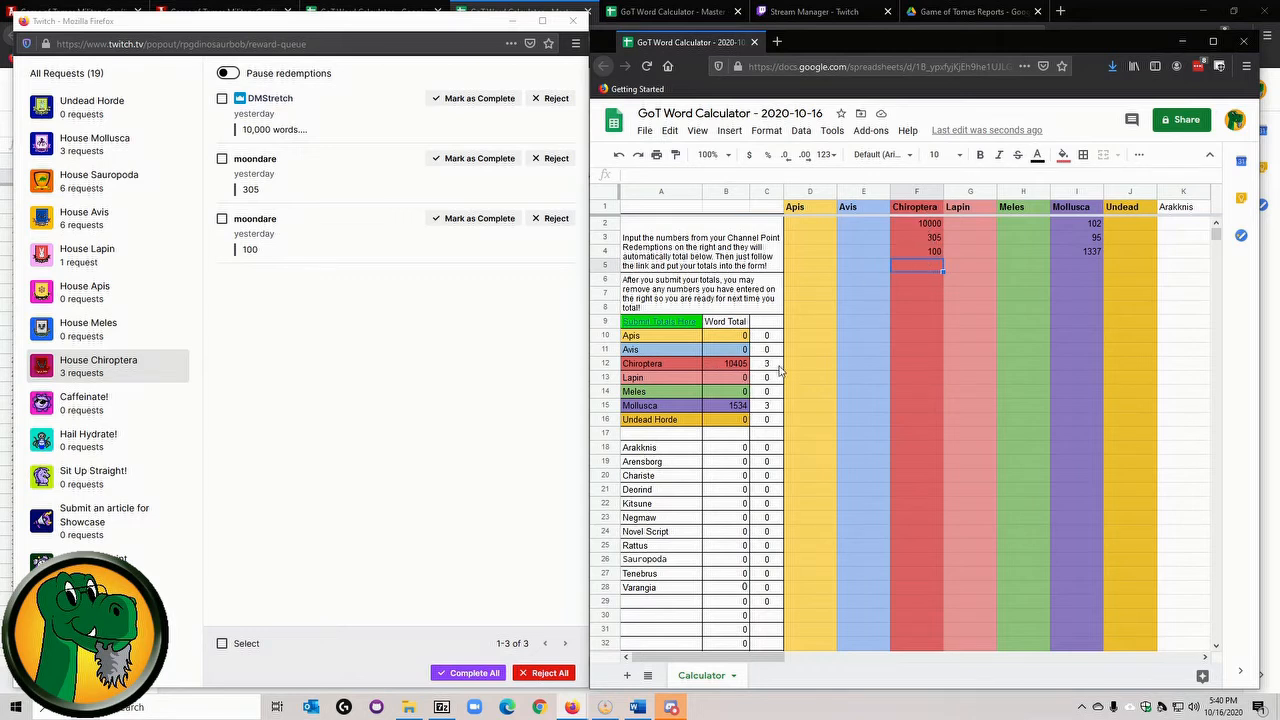
- Mark all three House Chiroptera requests as complete in the reward queue
left_click(495, 104)
left_click(495, 104)
left_click(478, 98)
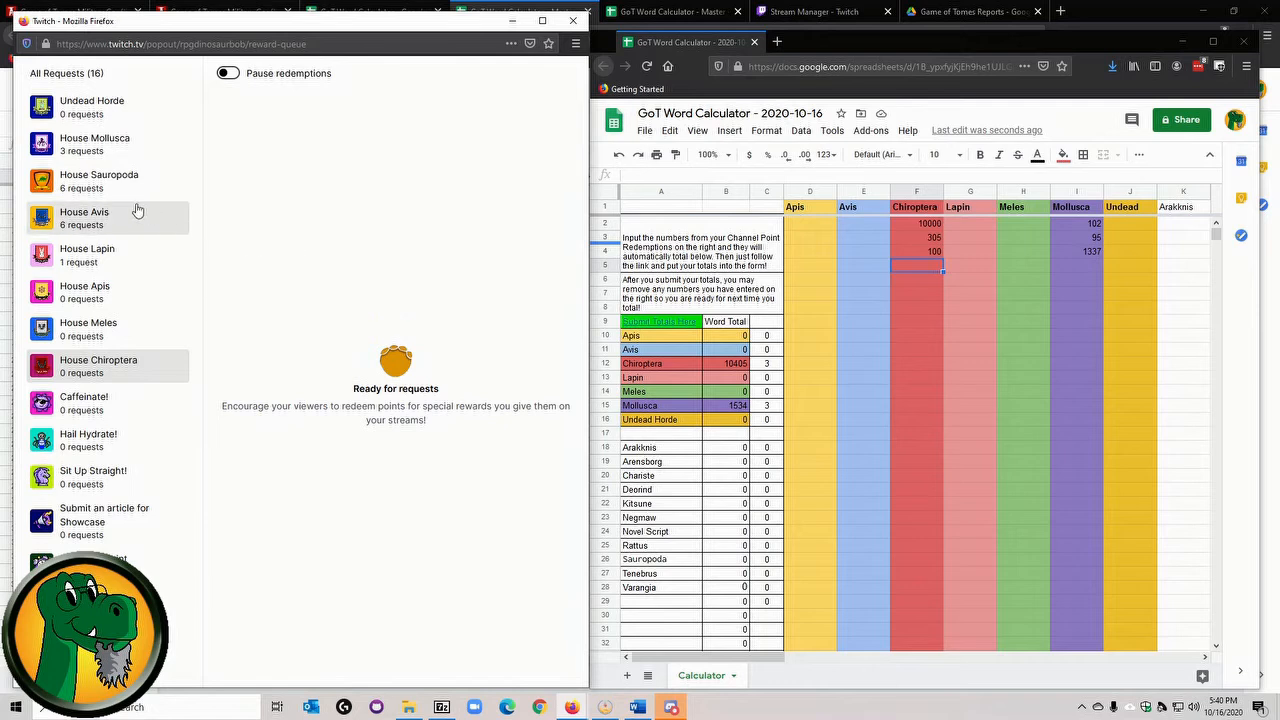
- Show the House Mollusca requests again and mark all three as complete
left_click(105, 157)
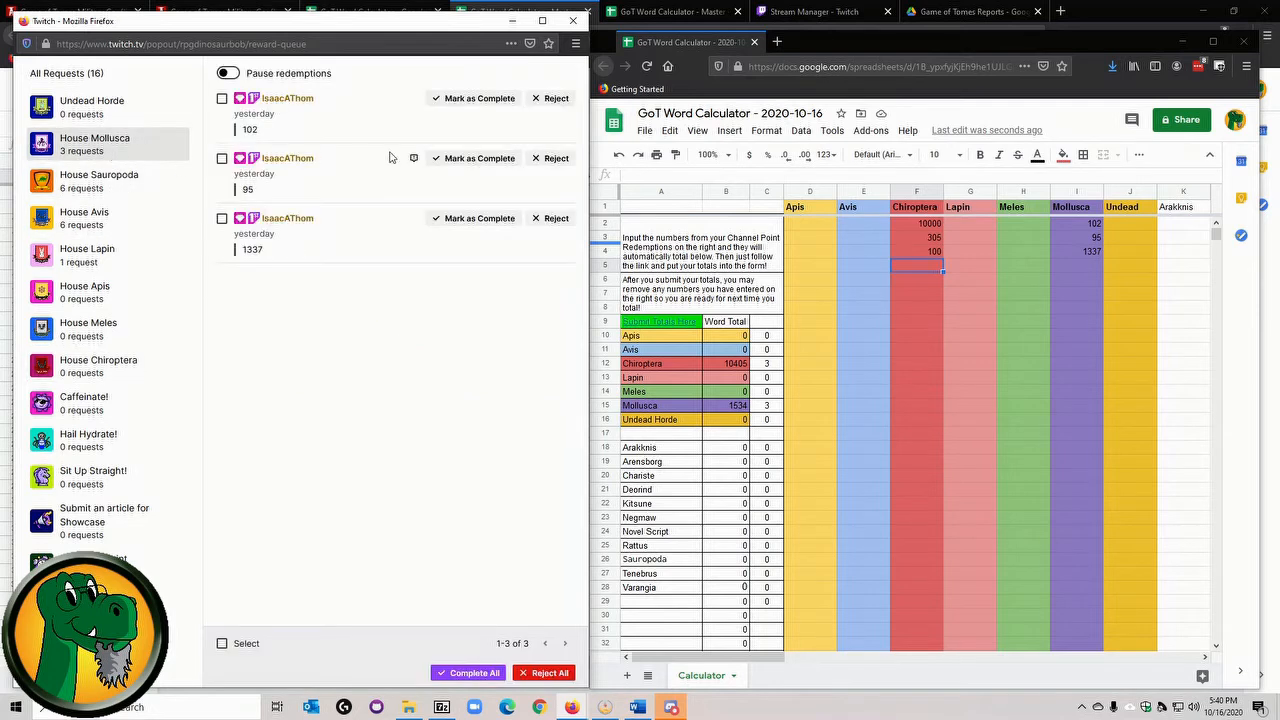
left_click(490, 104)
left_click(494, 106)
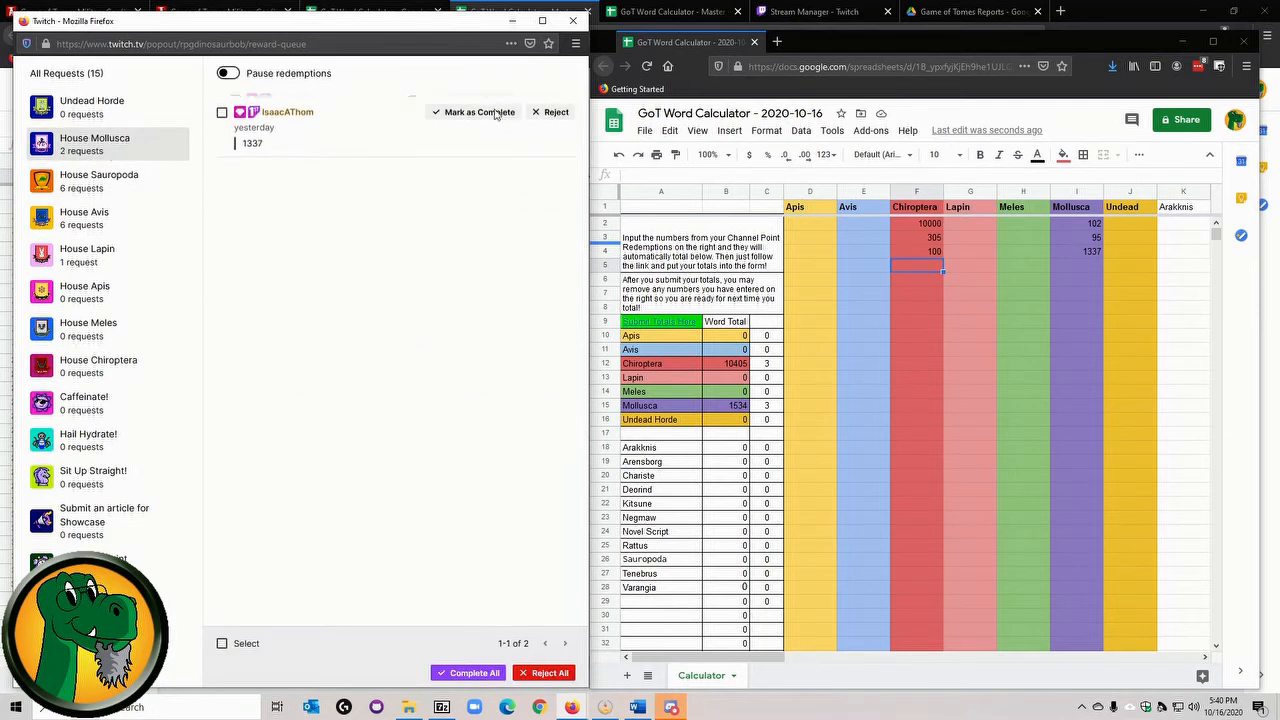
left_click(494, 104)
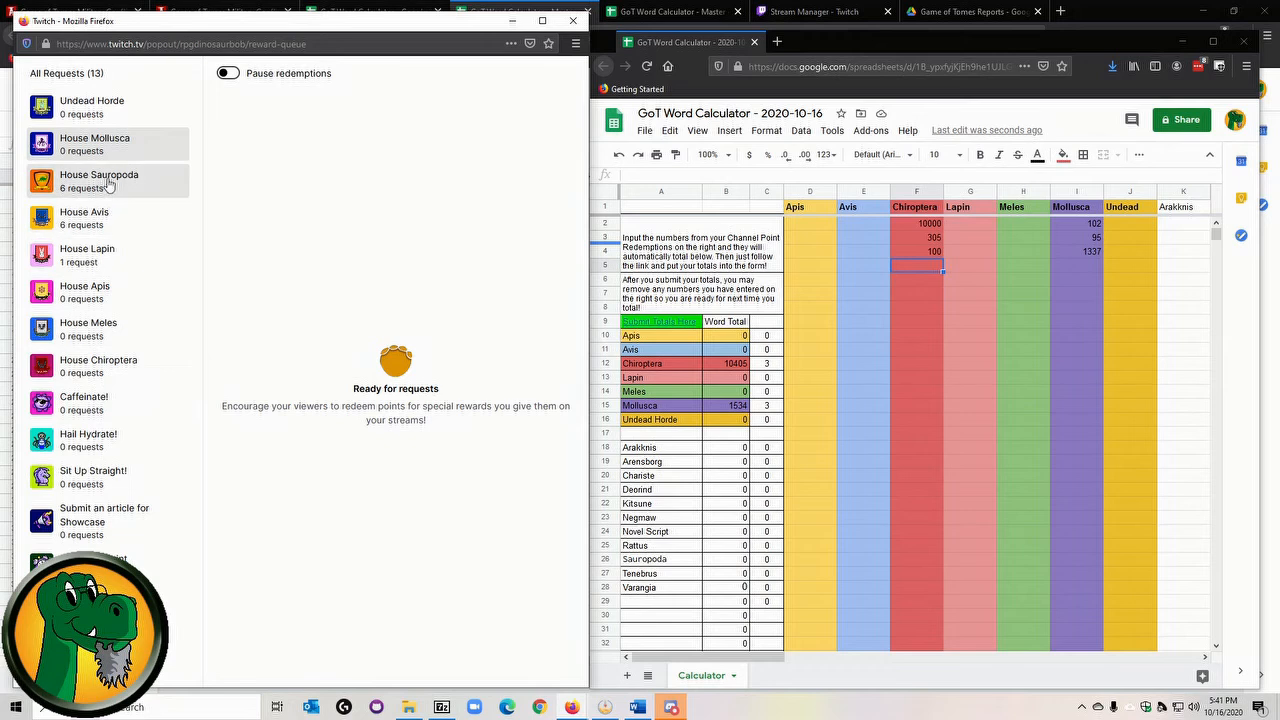
- Show the House Sauropoda requests and enter 350, 358, 0, 455, 1 and 331 in the calculator's Apis column from row 2
left_click(85, 182)
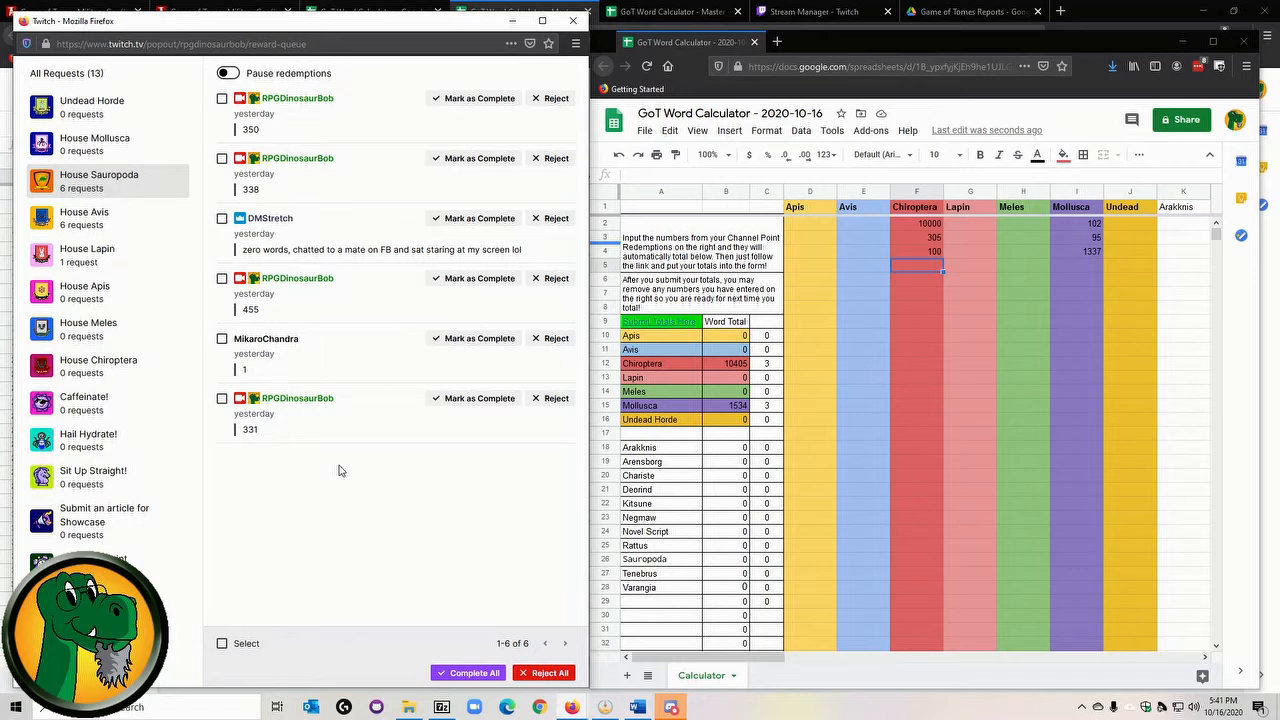
scroll(923, 236, "down", 1)
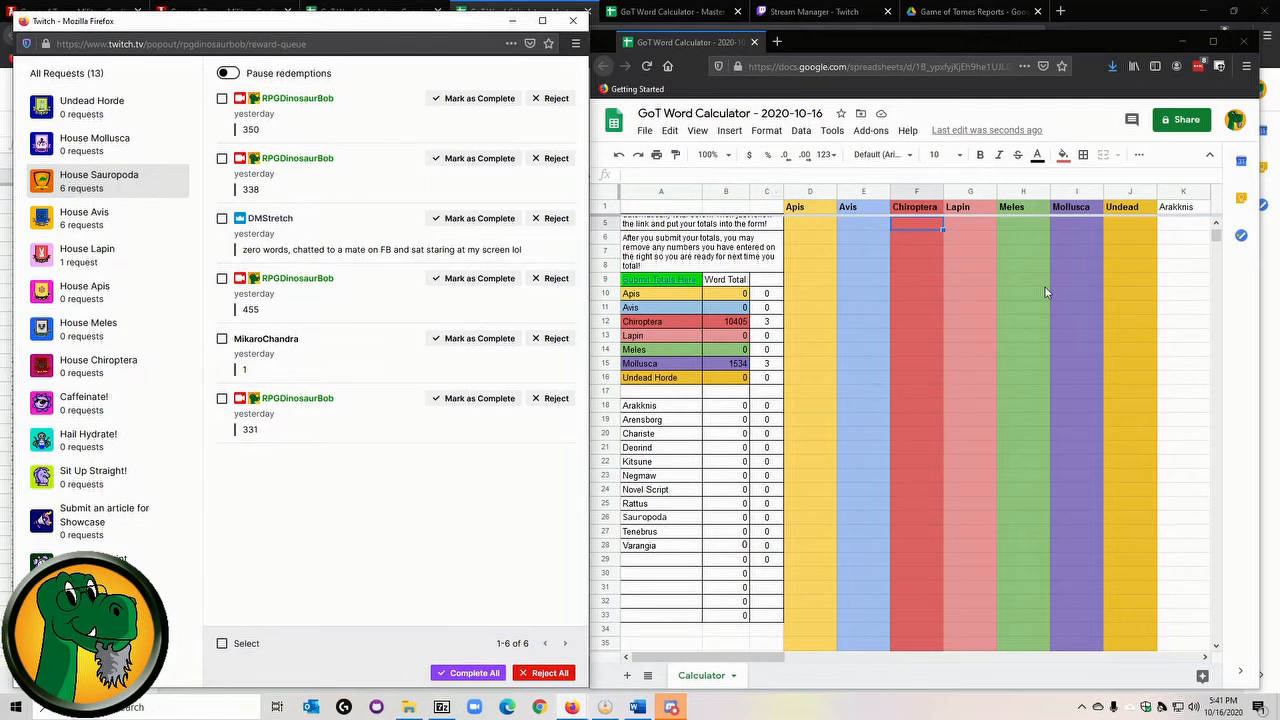
scroll(975, 305, "up", 1)
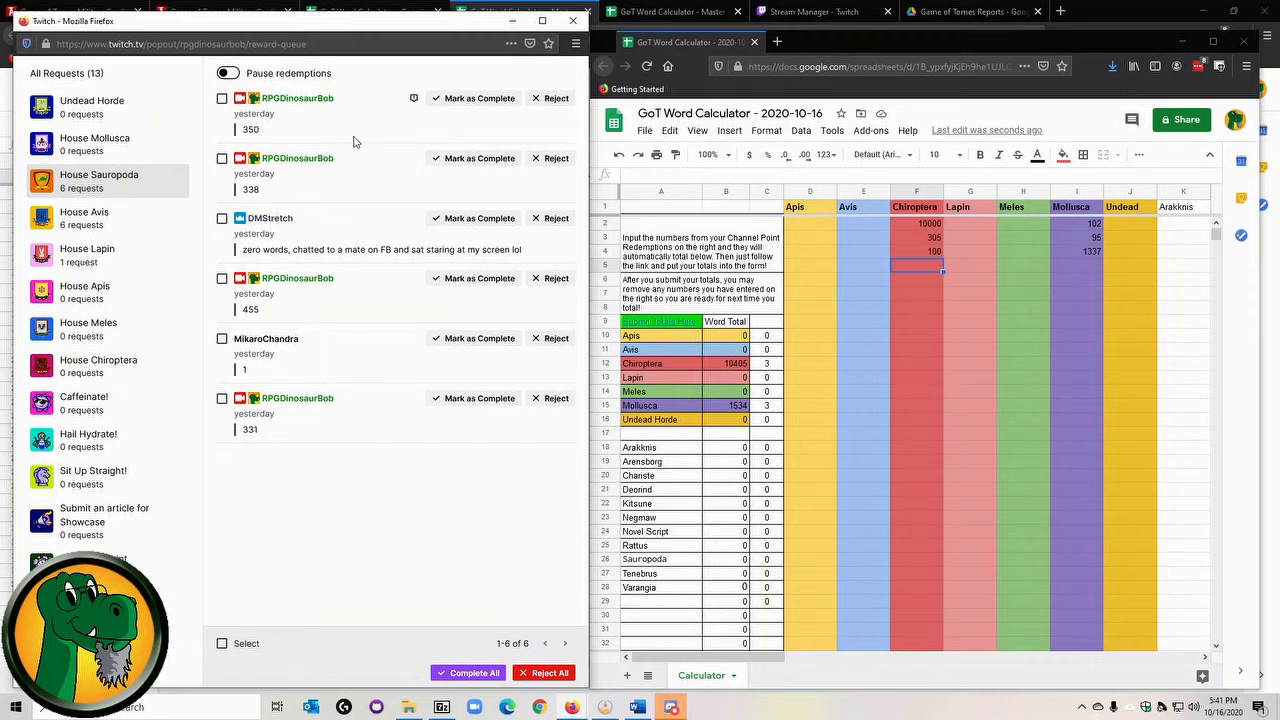
left_click(821, 228)
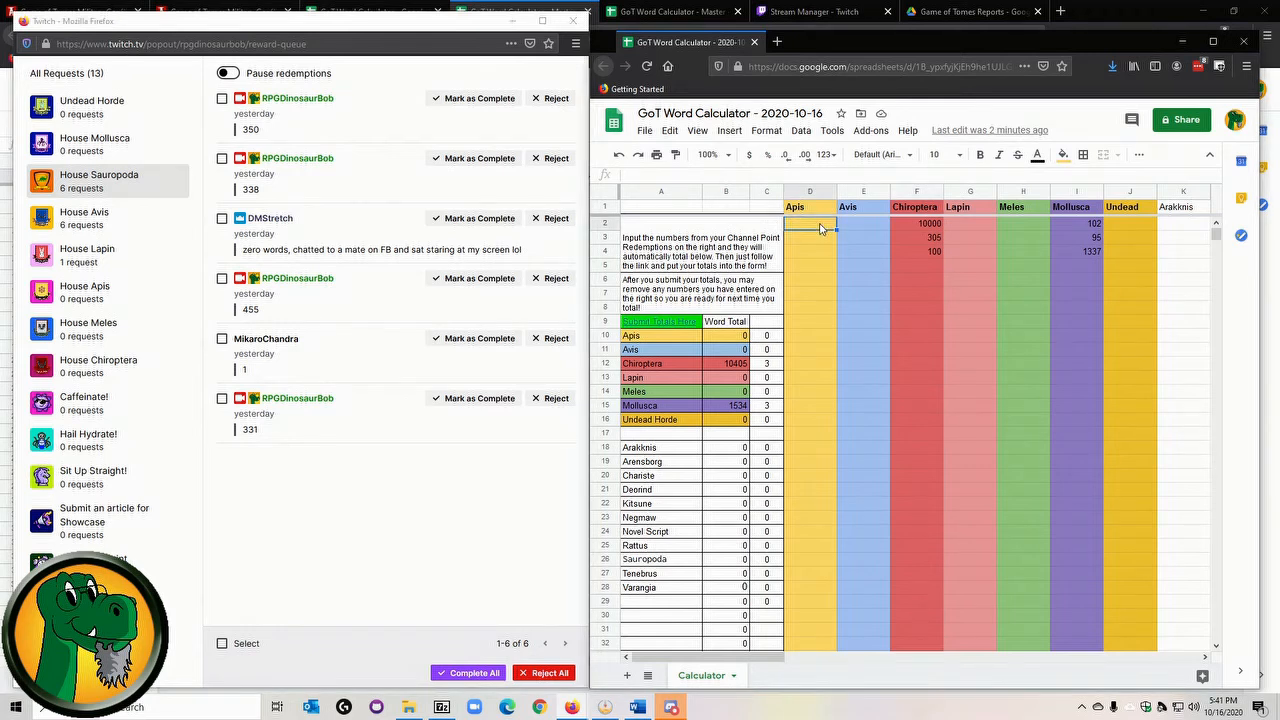
type("350")
key("Return")
type("358")
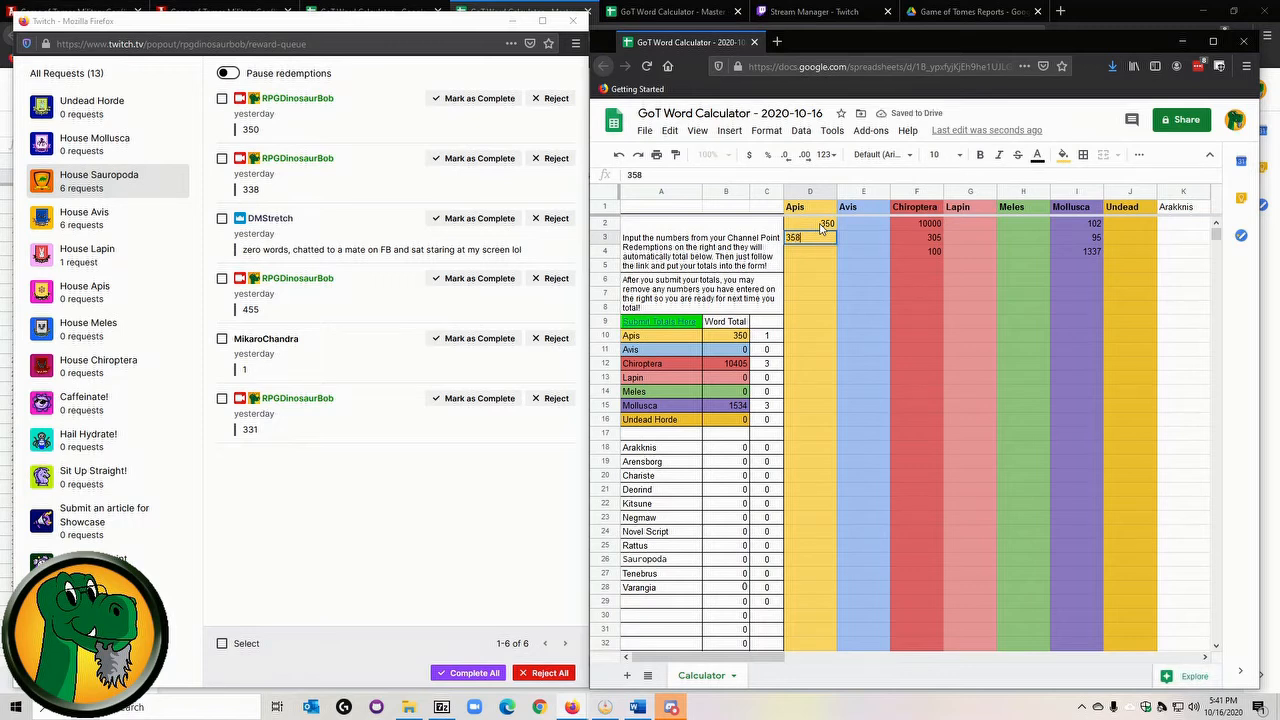
key("Return")
type("0")
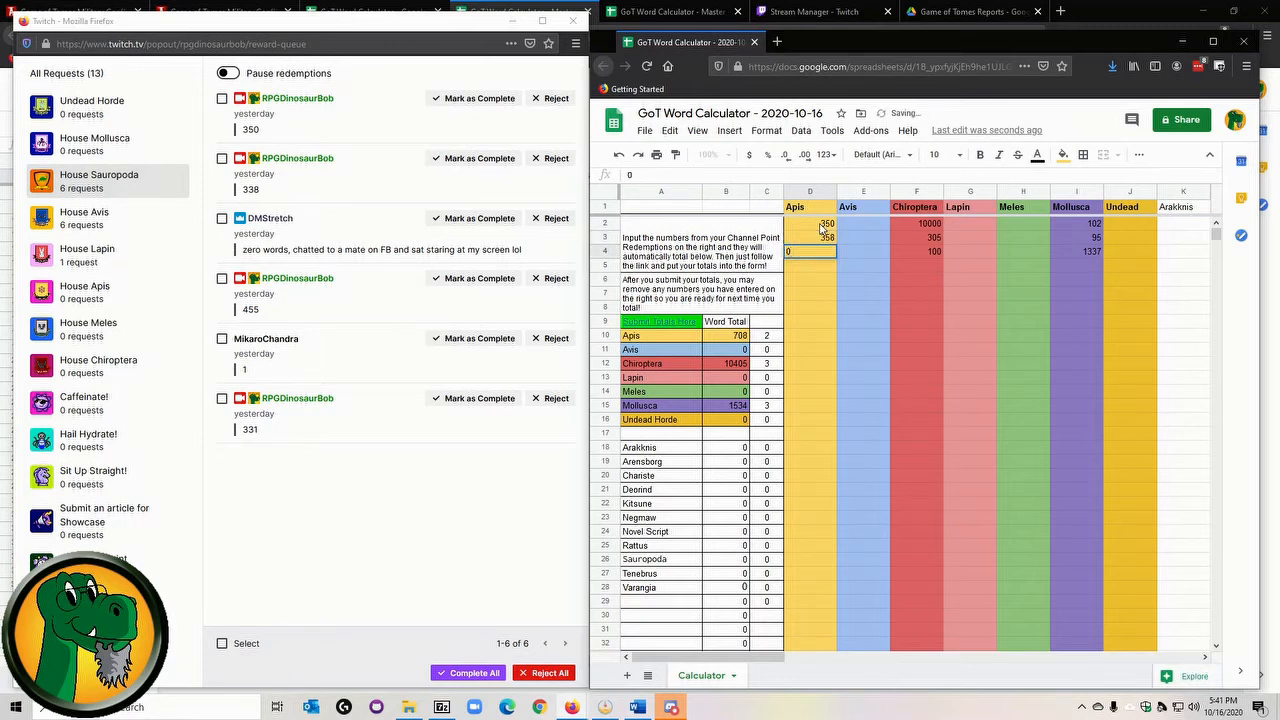
key("Return")
type("455")
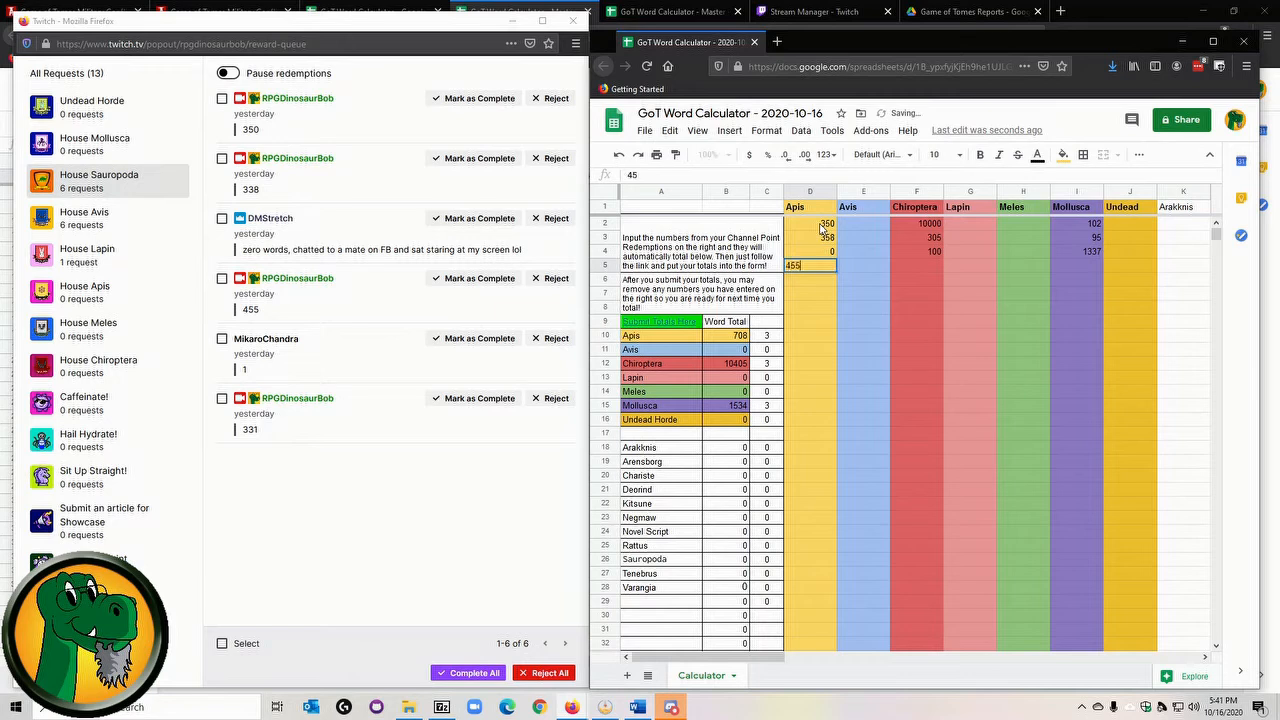
key("Return")
type("1")
key("Return")
type("331")
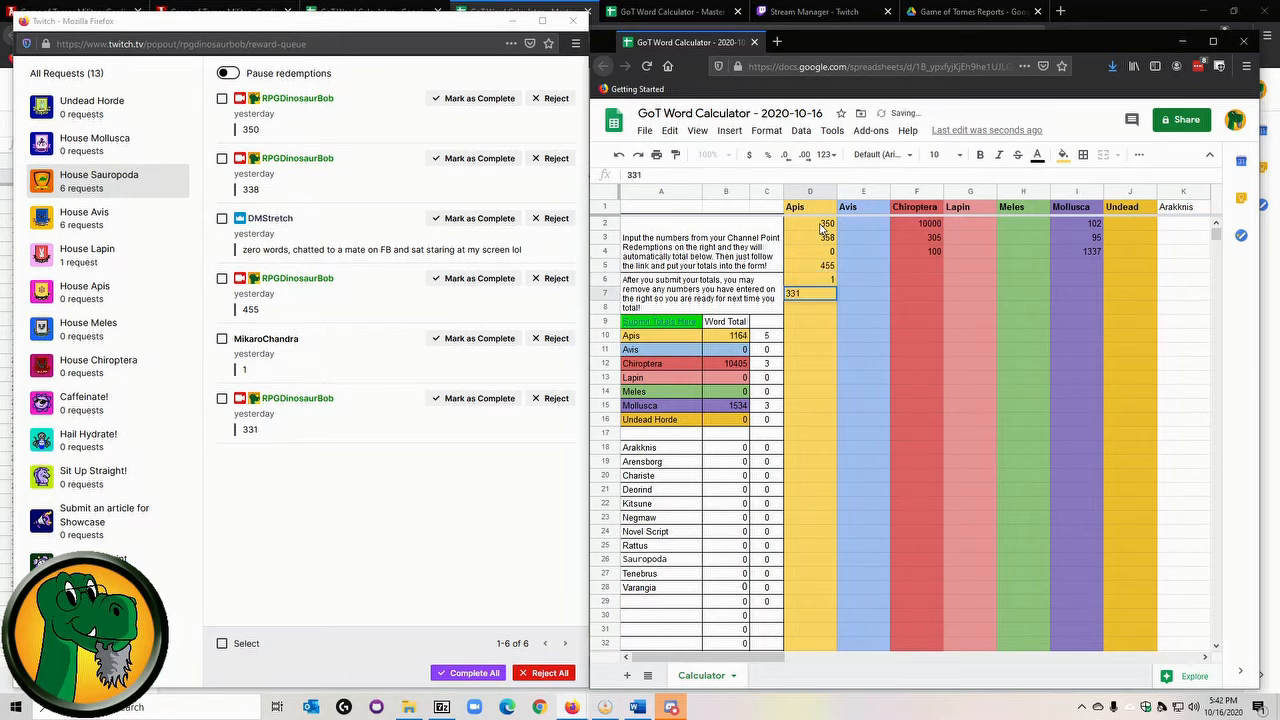
key("Up")
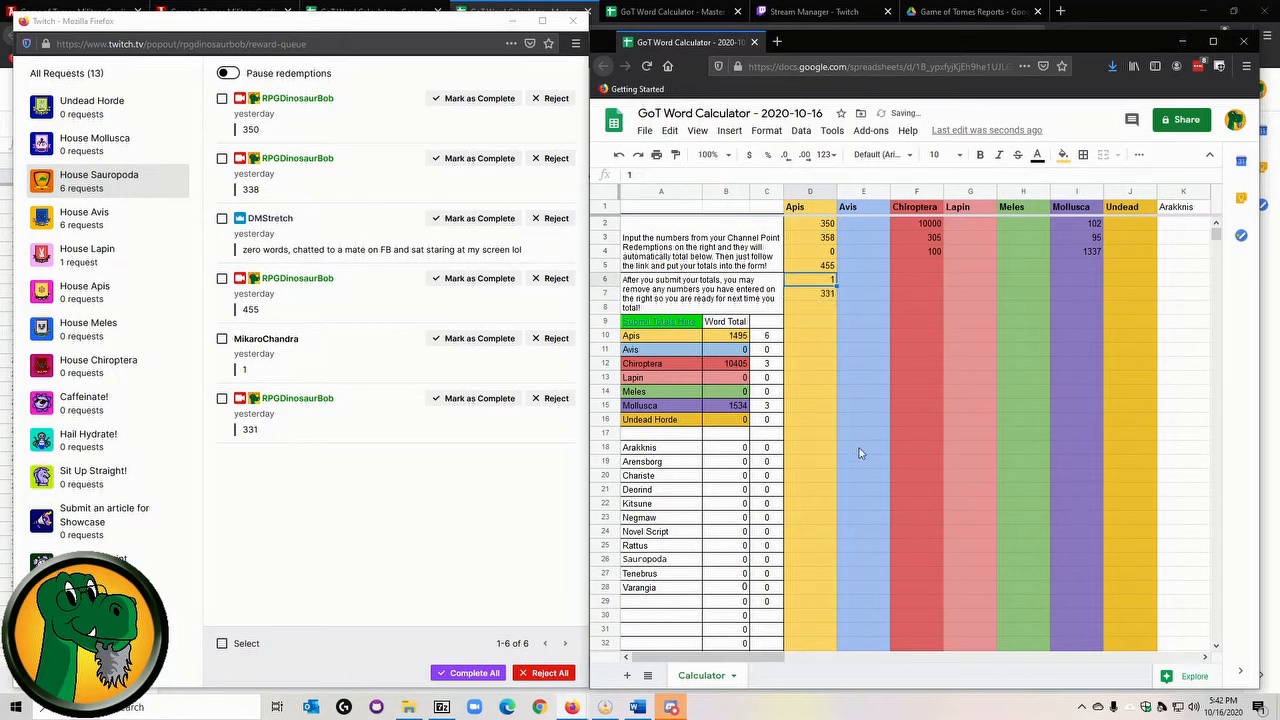
- Enter 350, 338, 0, 455, 1 and 331 in the calculator's Sauropoda column from row 2
left_click_drag(764, 657, 968, 663)
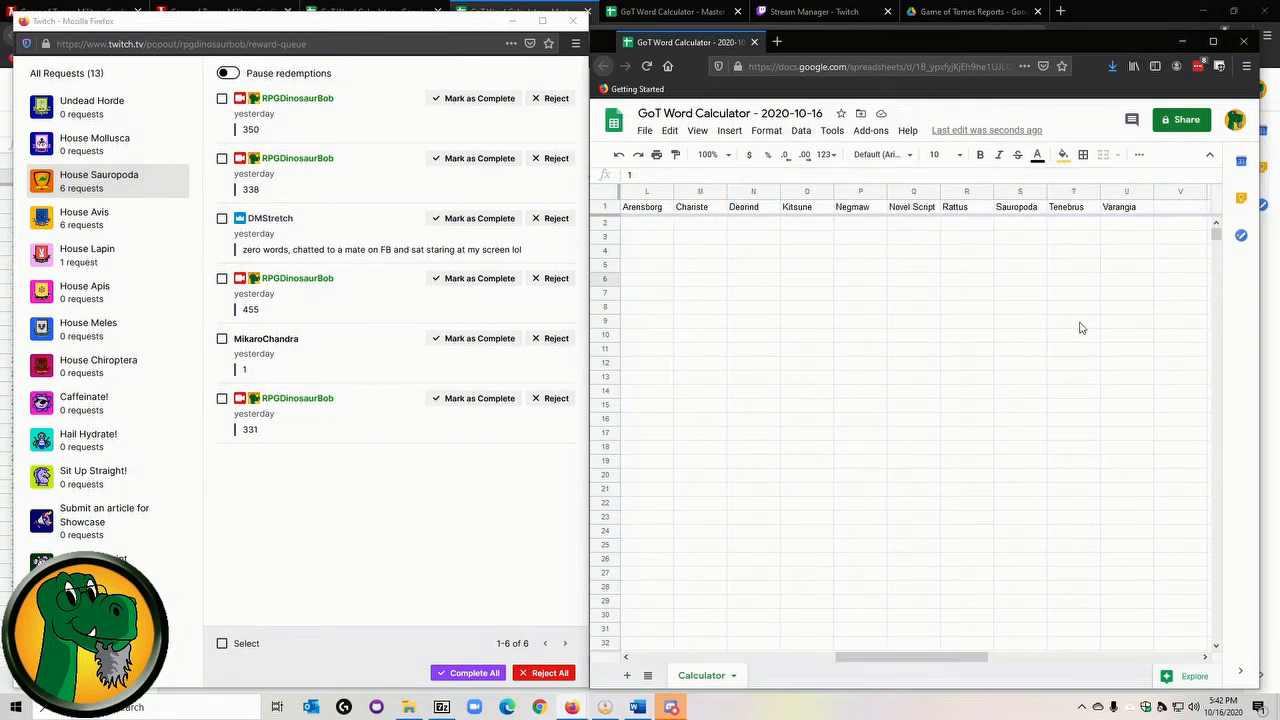
left_click(1023, 227)
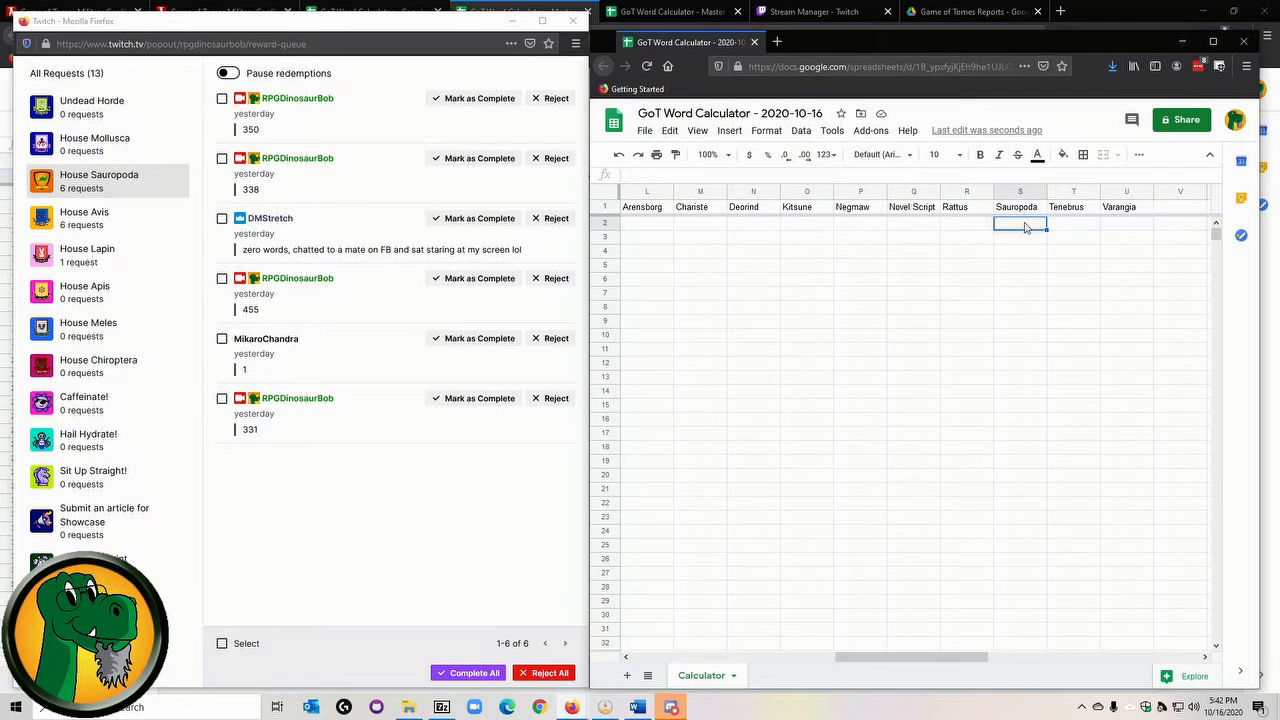
type("350")
key("Return")
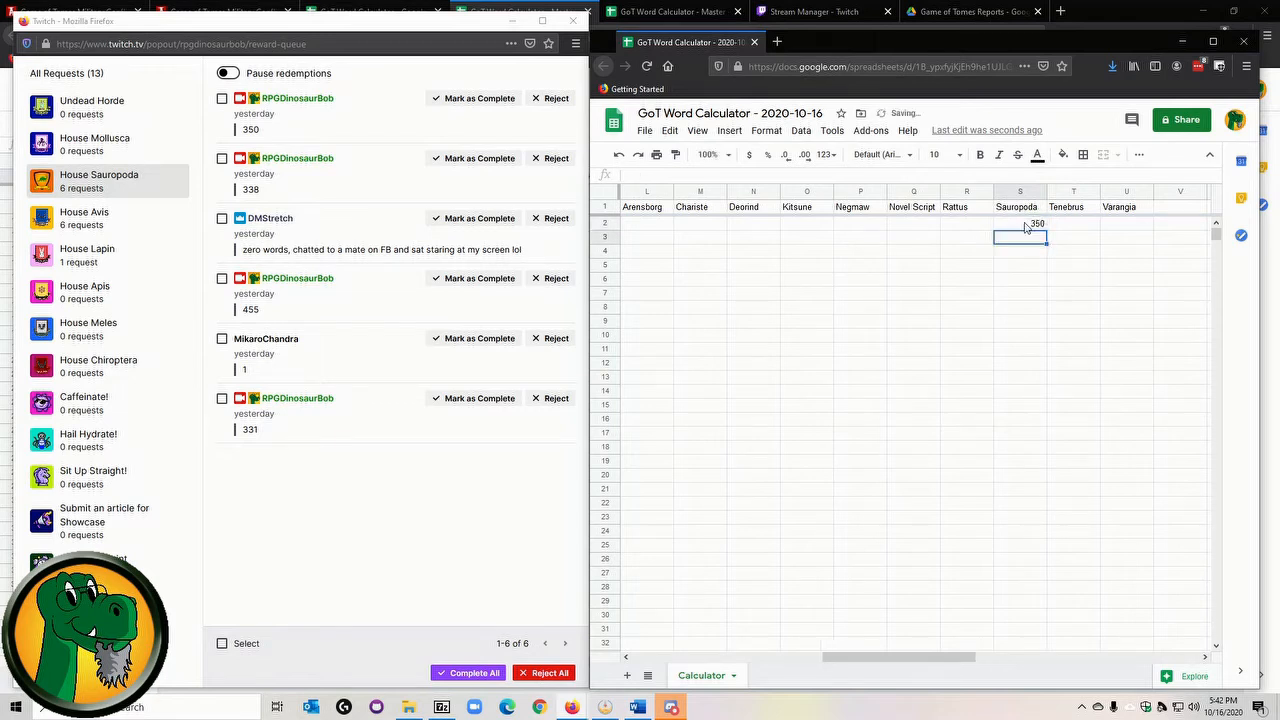
type("338")
key("Return")
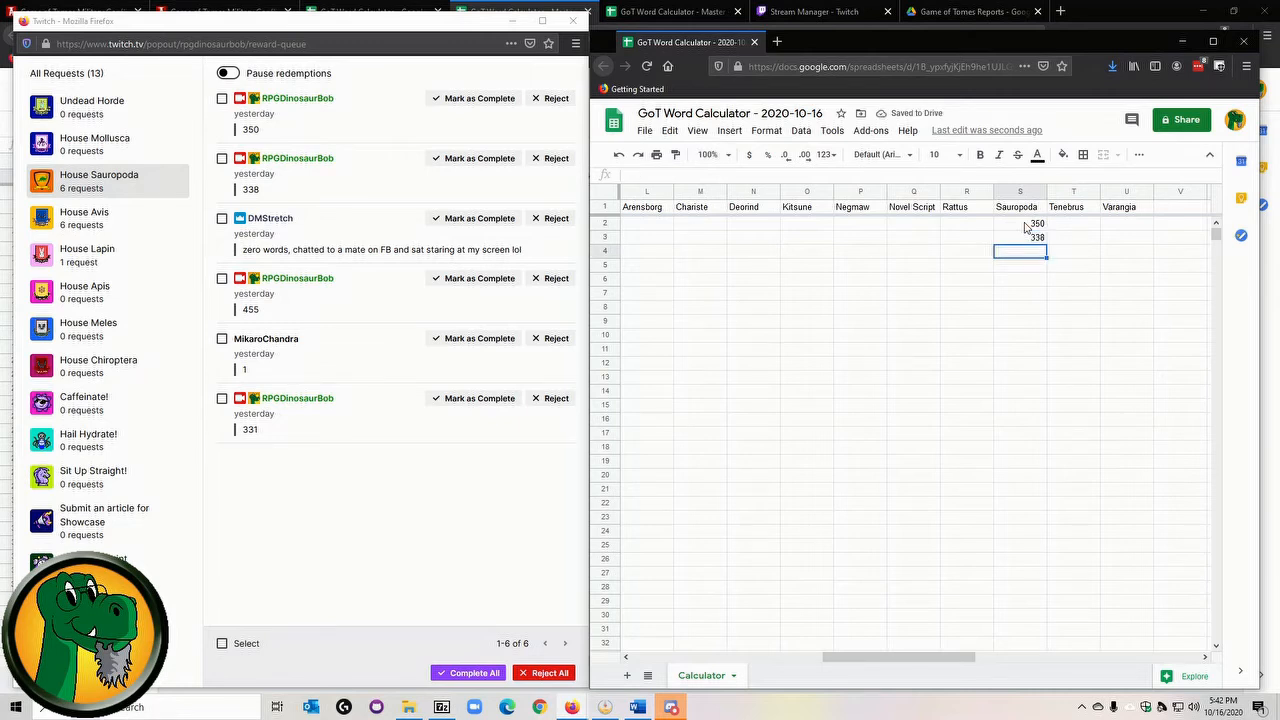
type("0")
key("Return")
type("455")
key("Return")
type("1")
key("Return")
type("331")
key("Left")
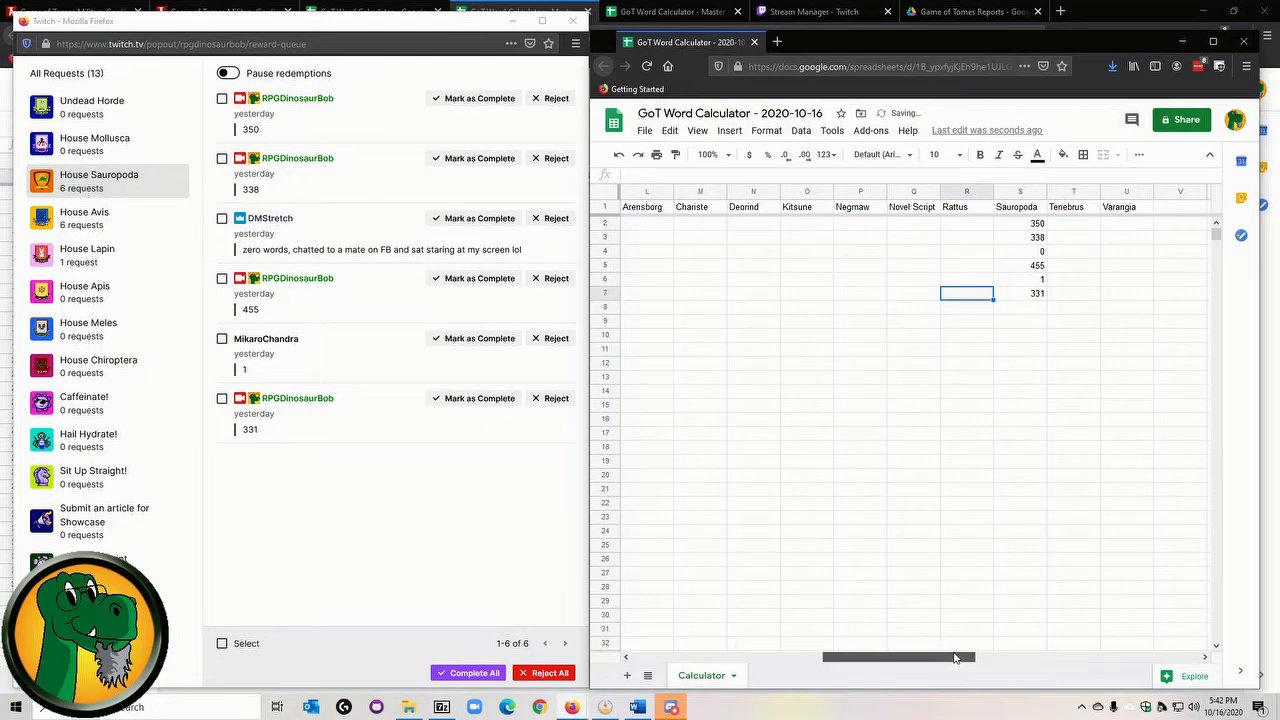
- Correct the word count in row 3 of the calculator's Apis column to 338
left_click_drag(953, 652, 763, 652)
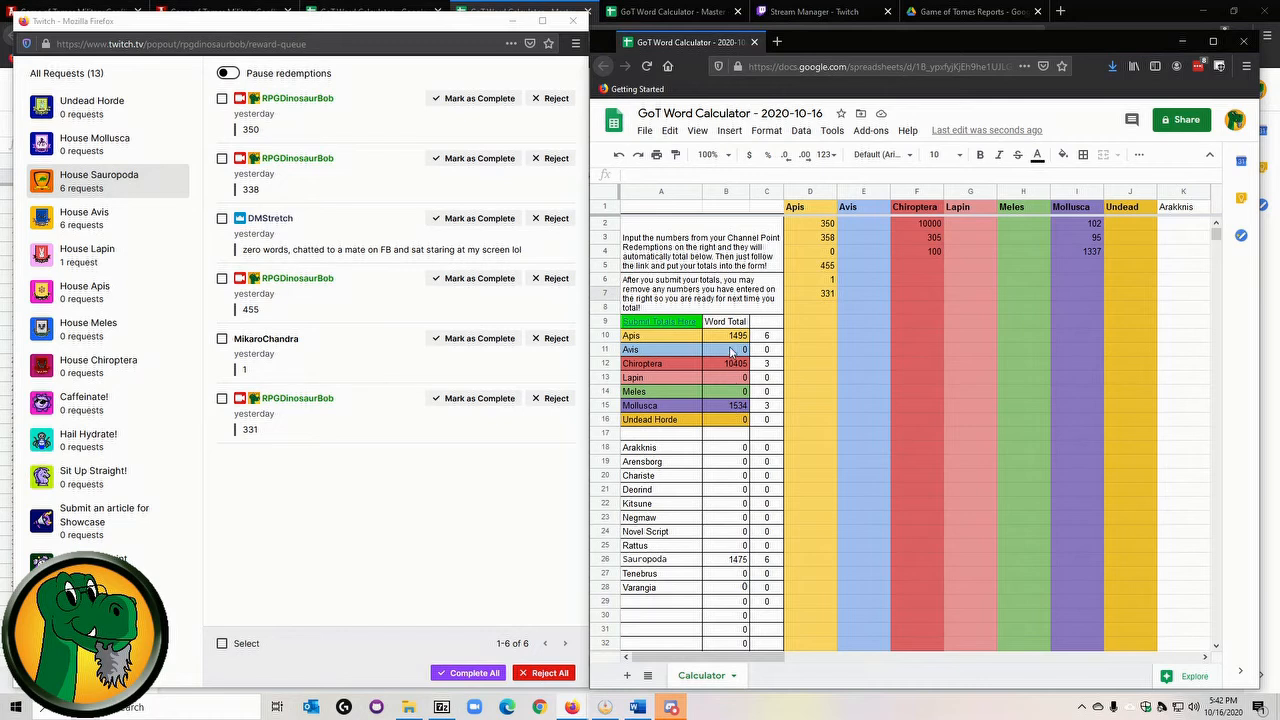
left_click(825, 238)
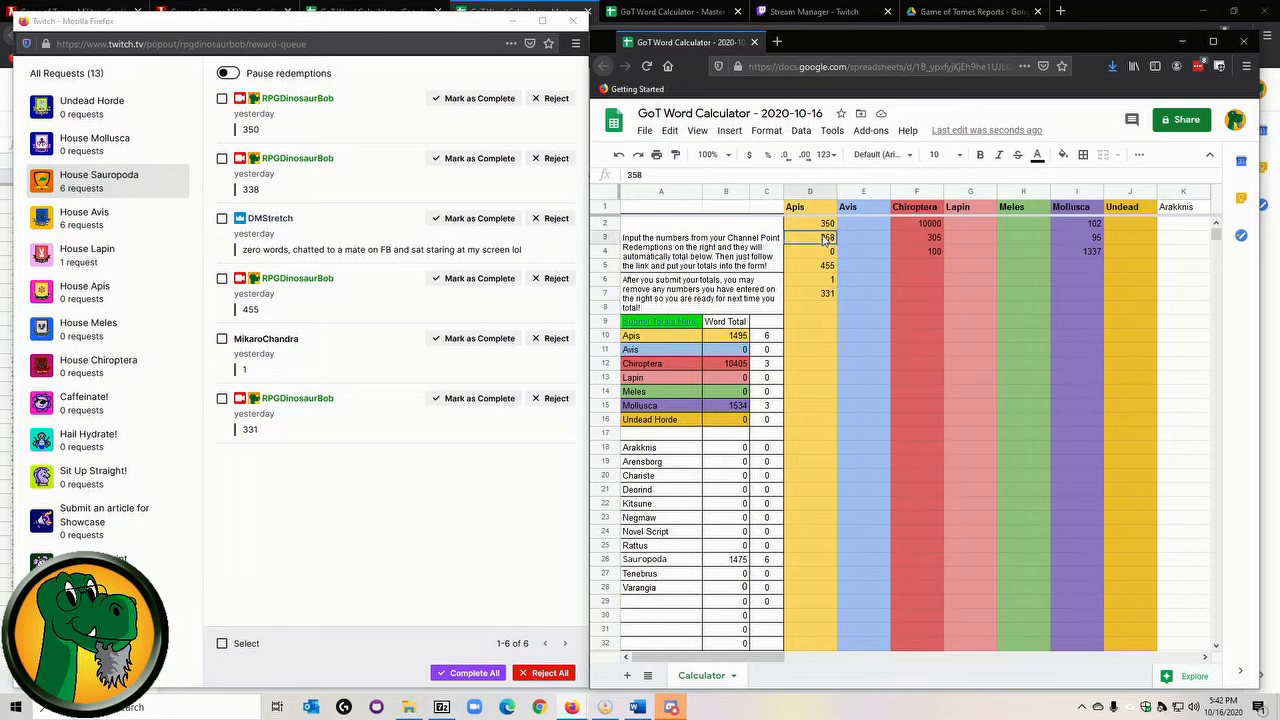
type("338")
key("Return")
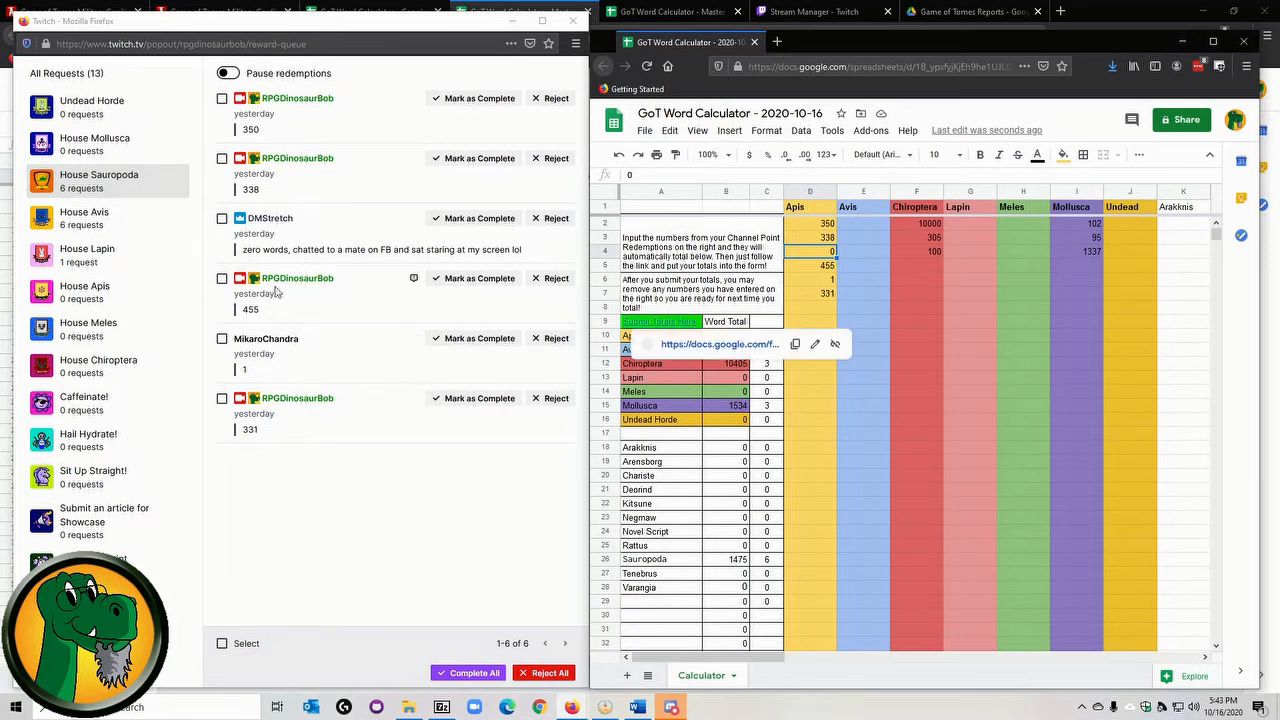
- Mark all six House Sauropoda requests as complete in the reward queue
left_click(494, 105)
left_click(494, 105)
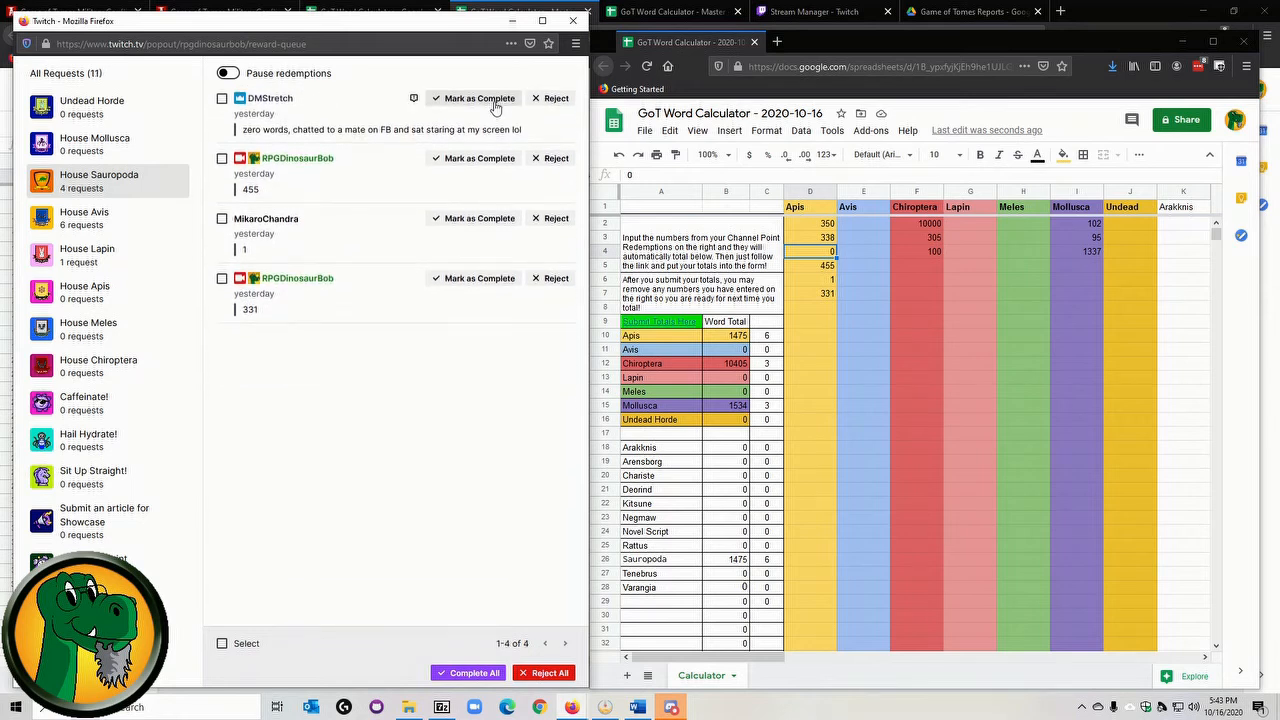
left_click(494, 105)
left_click(495, 110)
left_click(497, 110)
left_click(497, 108)
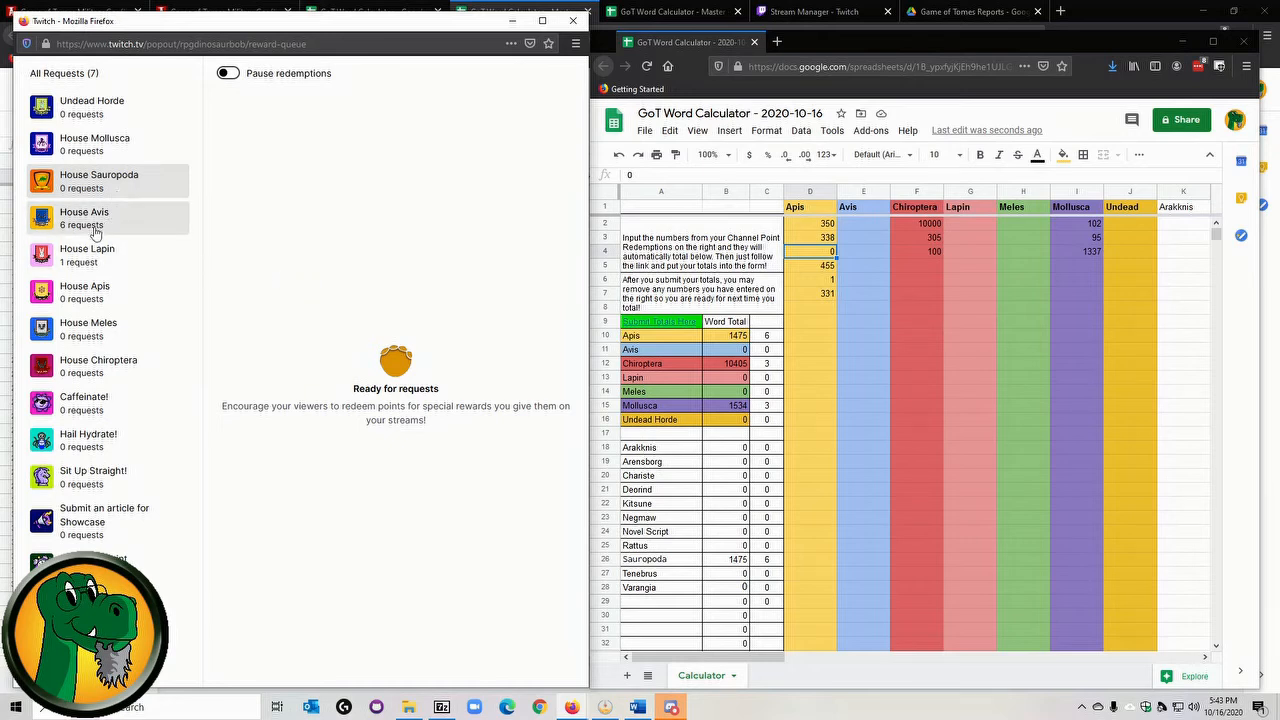
- Show the House Lapin request and enter 128 in row 2 of the calculator's Lapin column
left_click(67, 254)
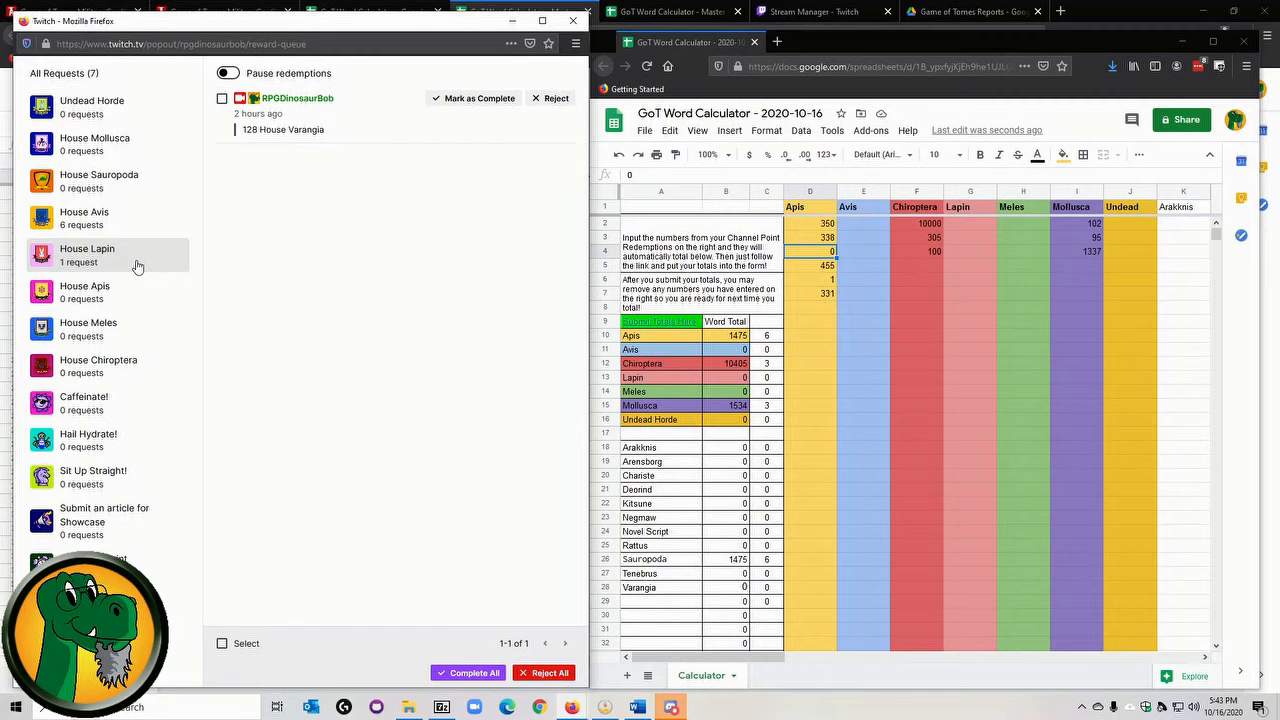
left_click(965, 227)
type("128")
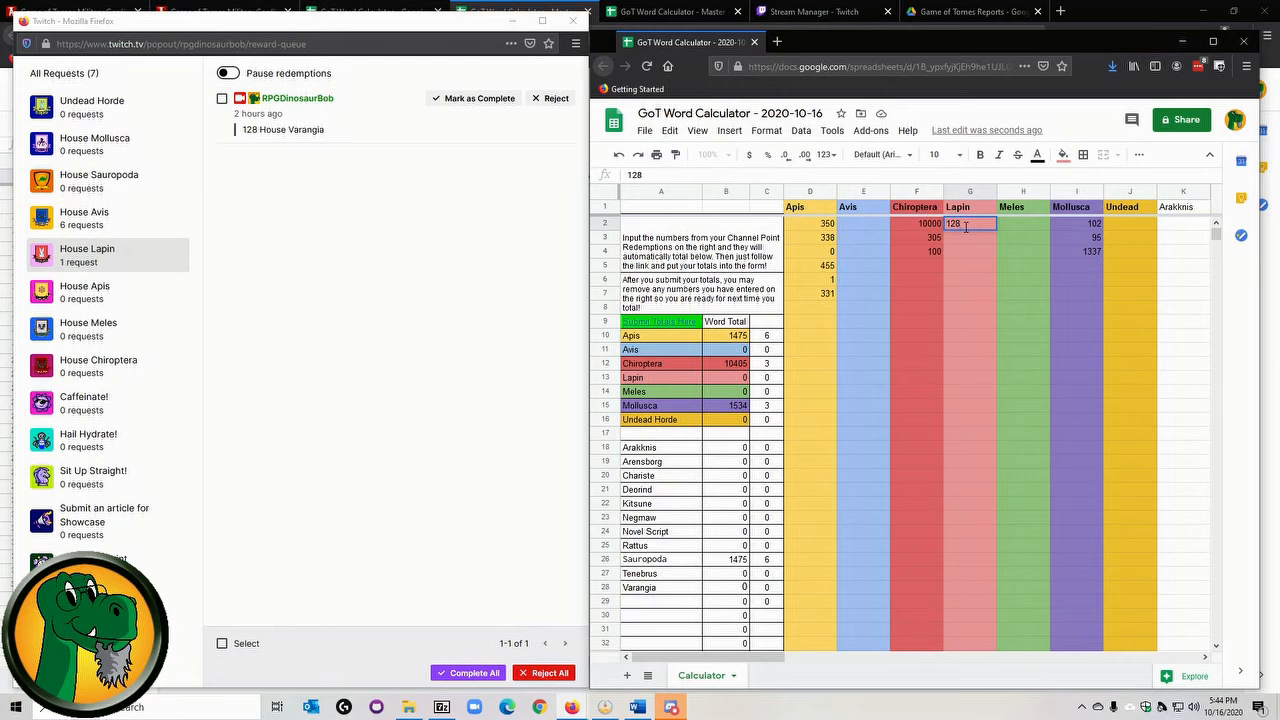
- Enter 128 in row 2 of the calculator's Varangia column as well
key("Tab")
key("Tab")
key("Tab")
key("Tab")
key("Tab")
key("Tab")
key("Tab")
key("Tab")
key("Tab")
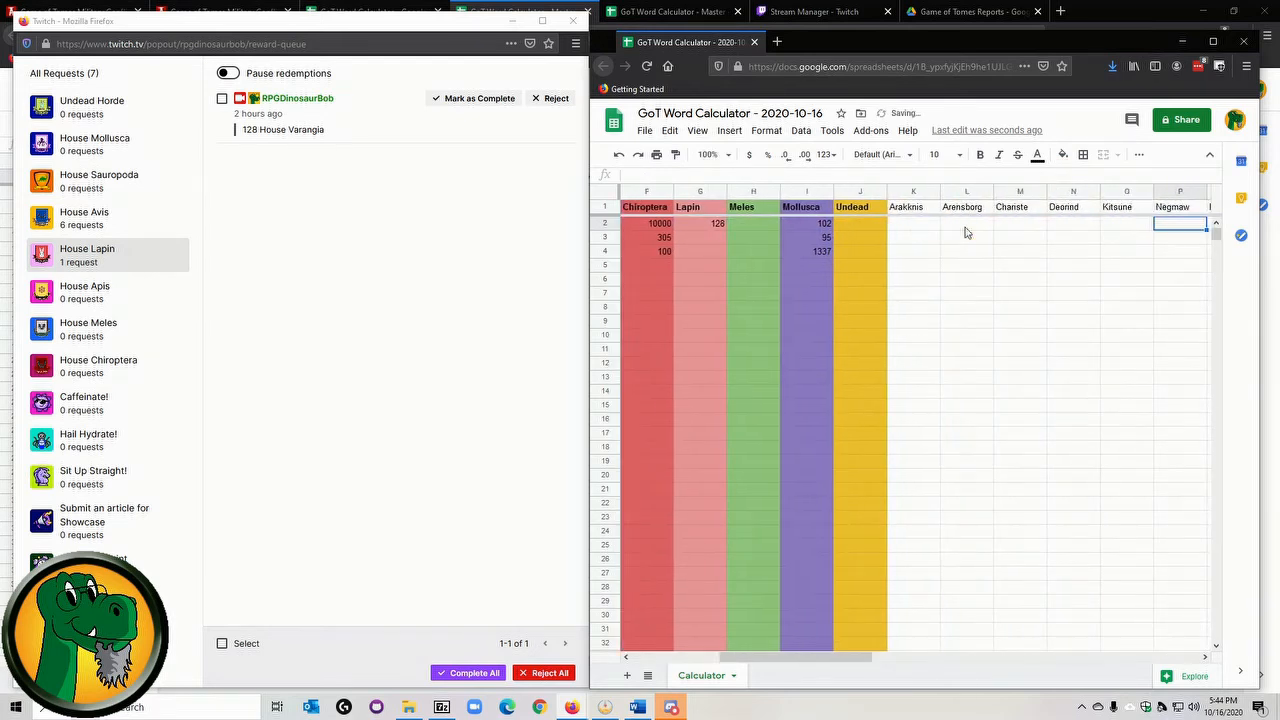
key("Tab")
key("Tab")
key("Tab")
key("Tab")
key("Tab")
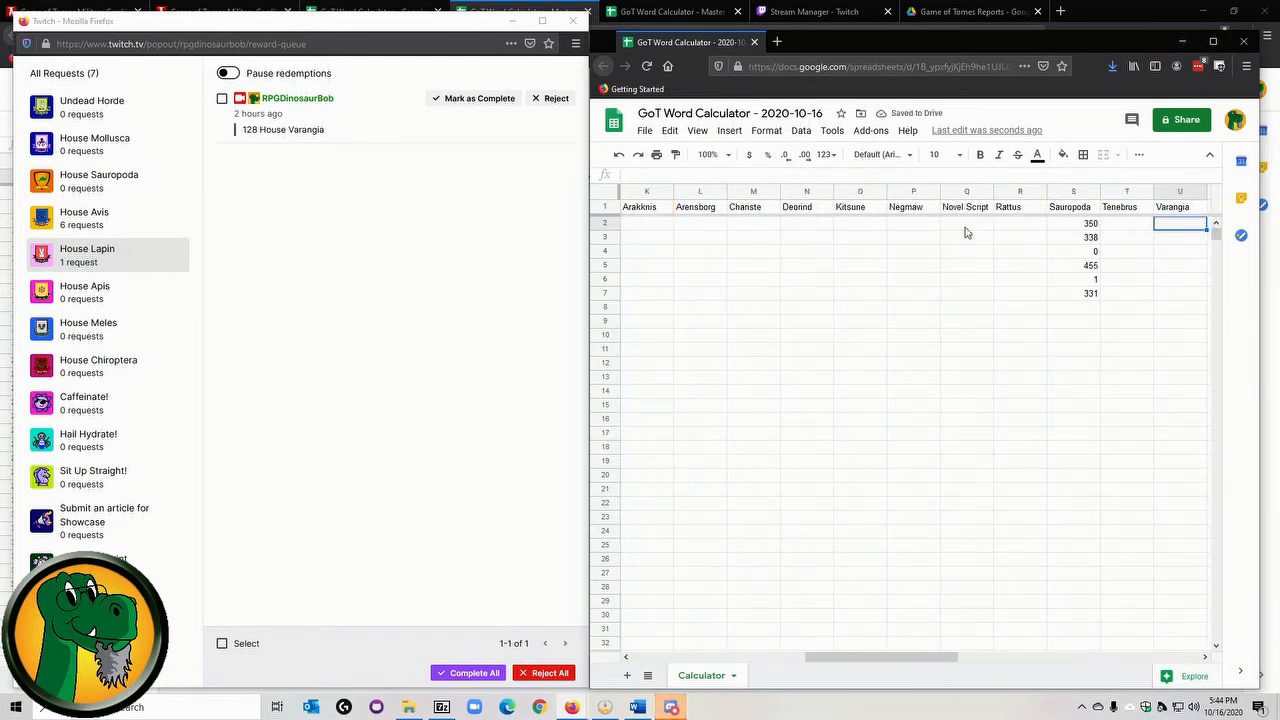
type("128")
key("Left")
- Check the Lapin and Varangia word totals in the calculator and mark the House Lapin request as complete
key("Right")
key("Left")
key("Left")
key("Left")
key("Left")
key("Left")
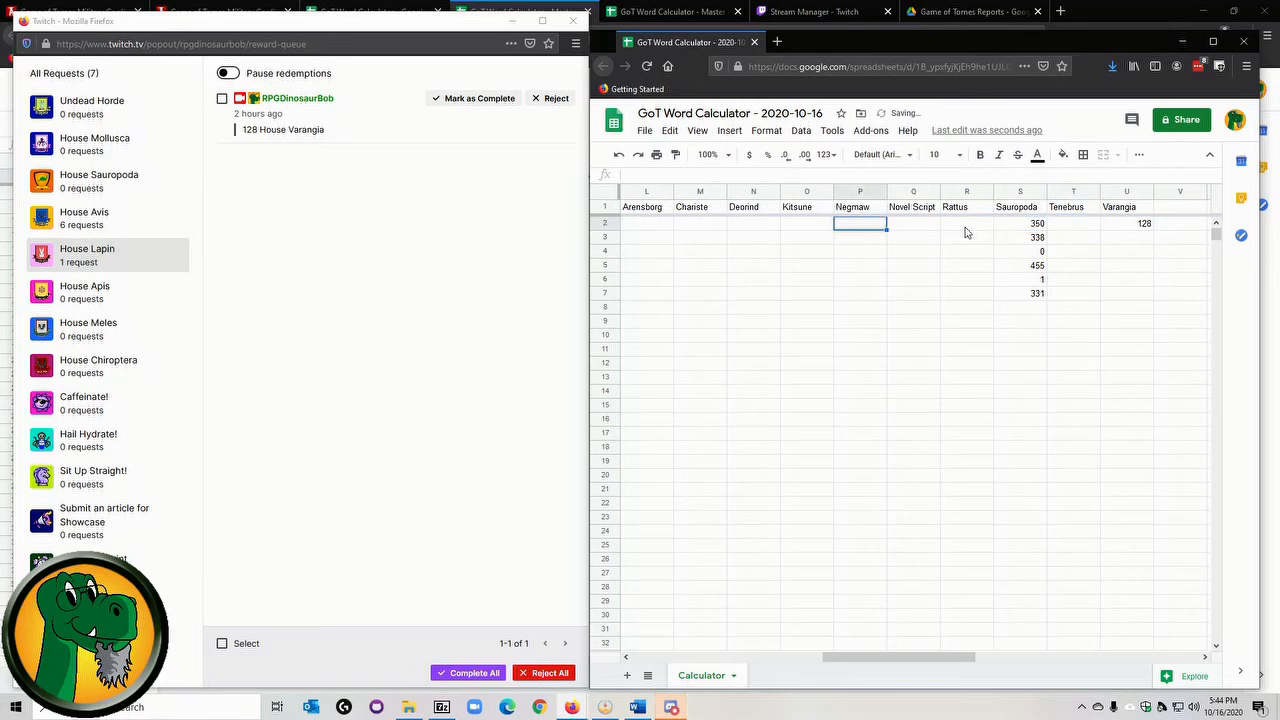
key("Left")
key("Left")
key("Left")
key("Left")
key("Left")
key("Left")
key("Left")
key("Left")
key("Left")
key("Left")
key("Left")
key("Left")
key("Left")
key("Right")
key("Right")
key("Right")
key("Right")
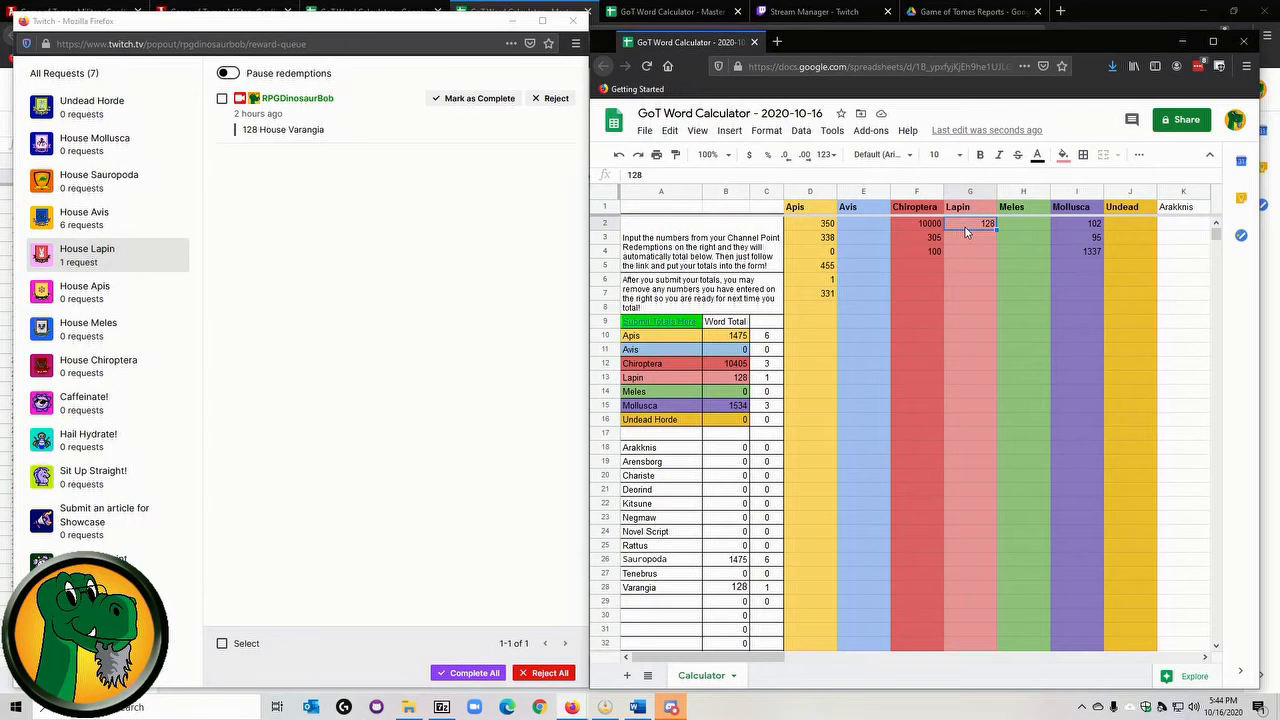
left_click(485, 99)
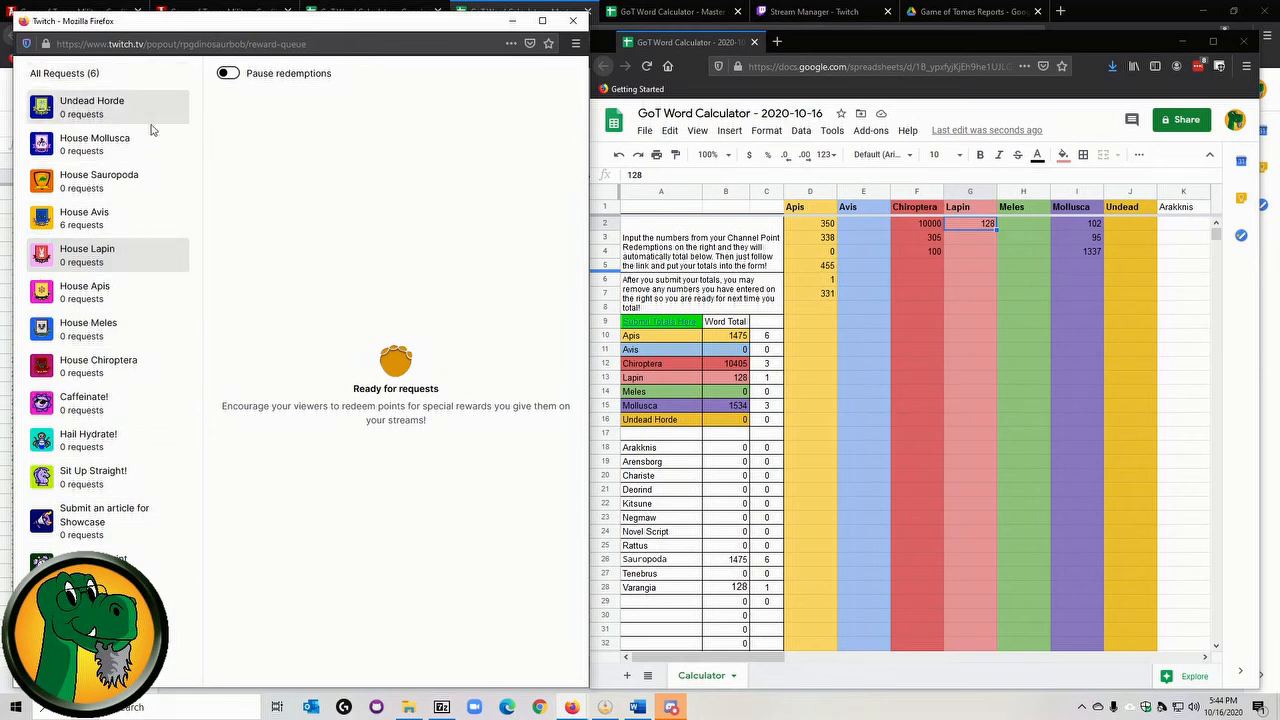
- Show the House Avis requests and enter 66, 6, 350, 402, 666 and 400 in the calculator's Avis column from row 2
left_click(84, 221)
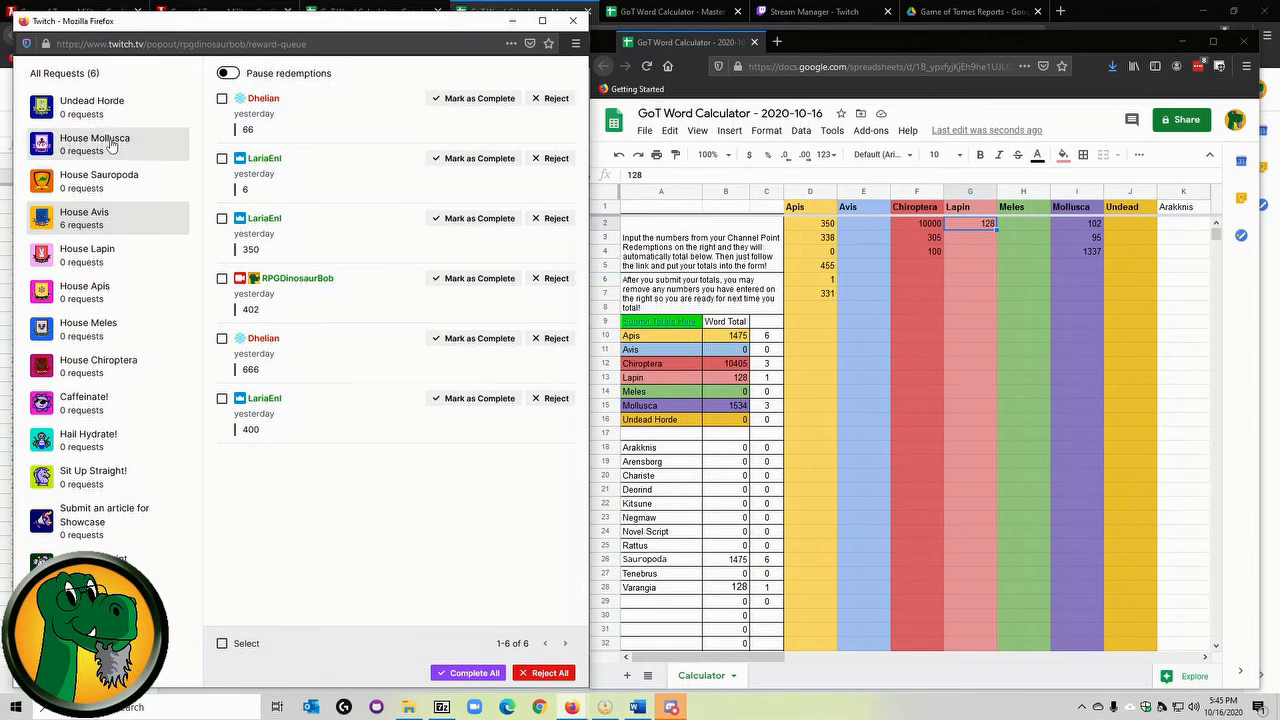
left_click(76, 78)
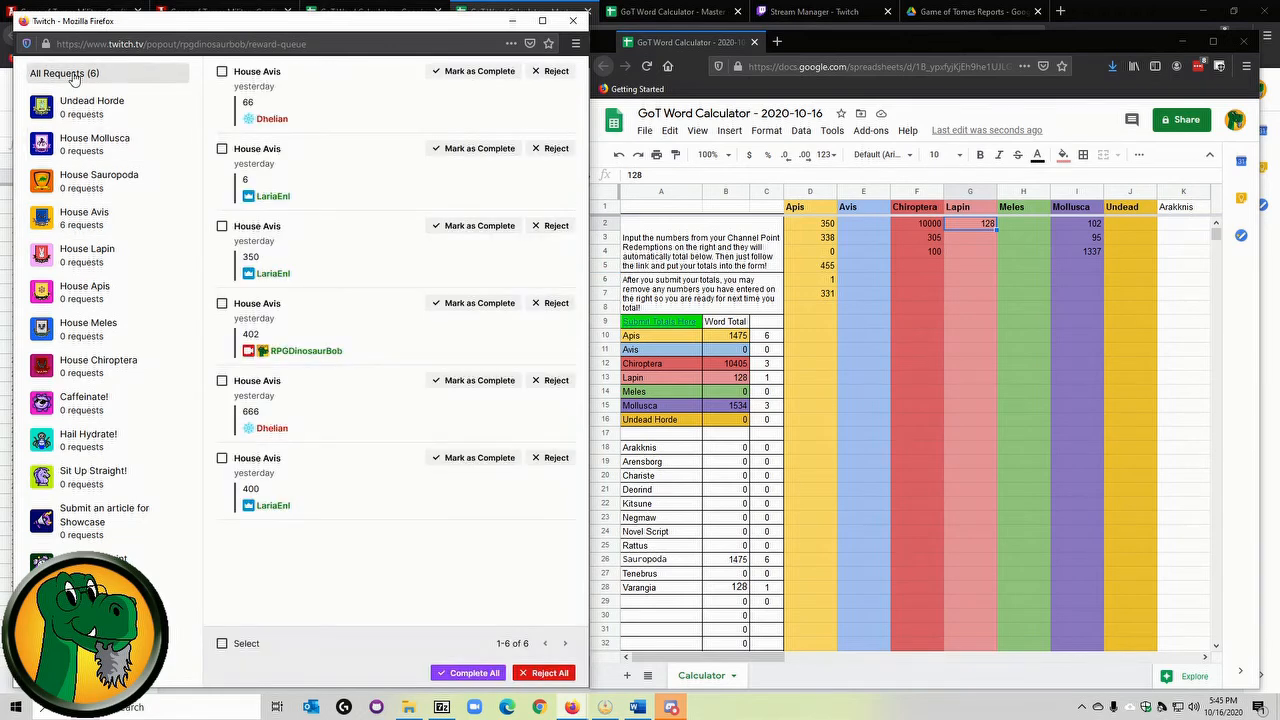
left_click(104, 225)
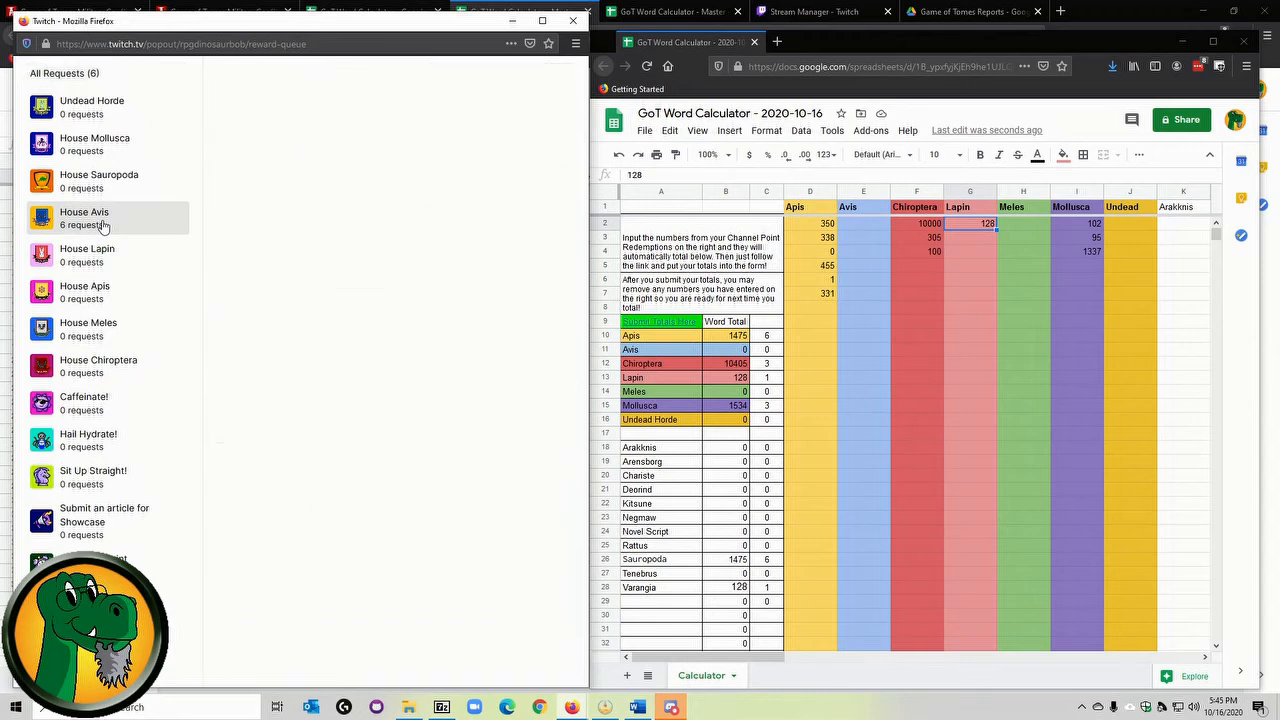
left_click(852, 226)
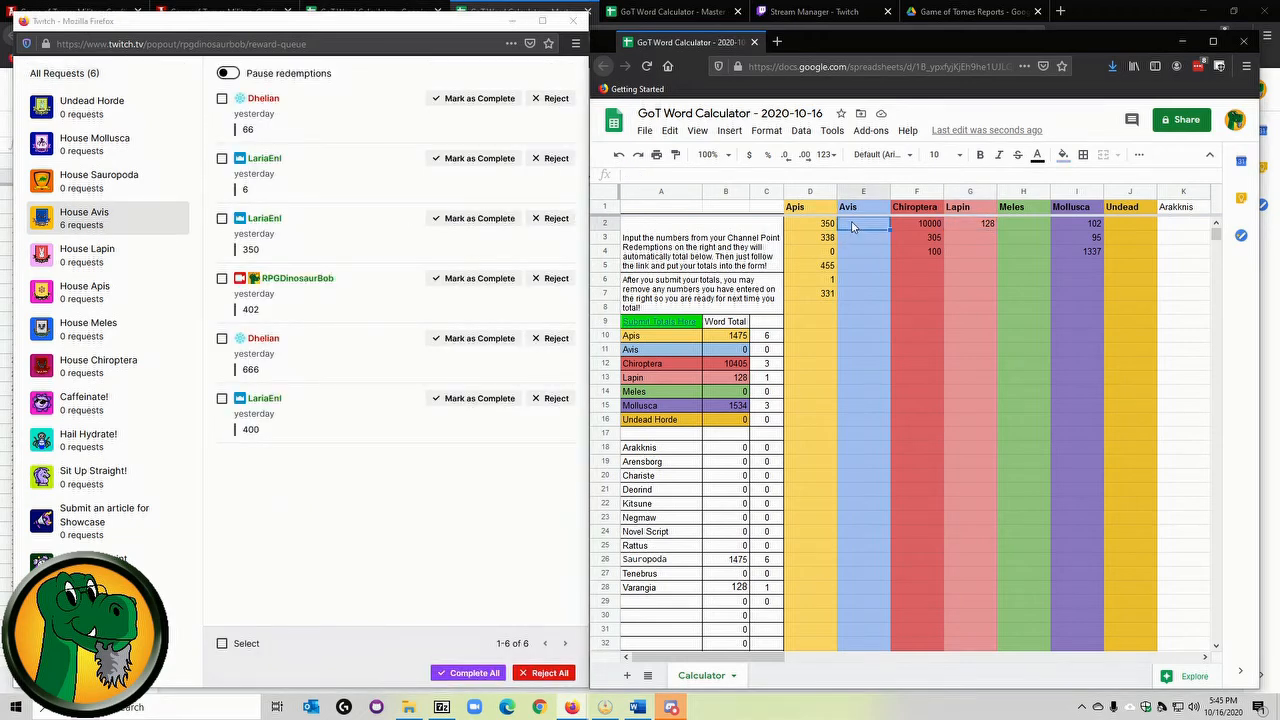
type("66")
key("Return")
type("6")
key("Return")
type("350")
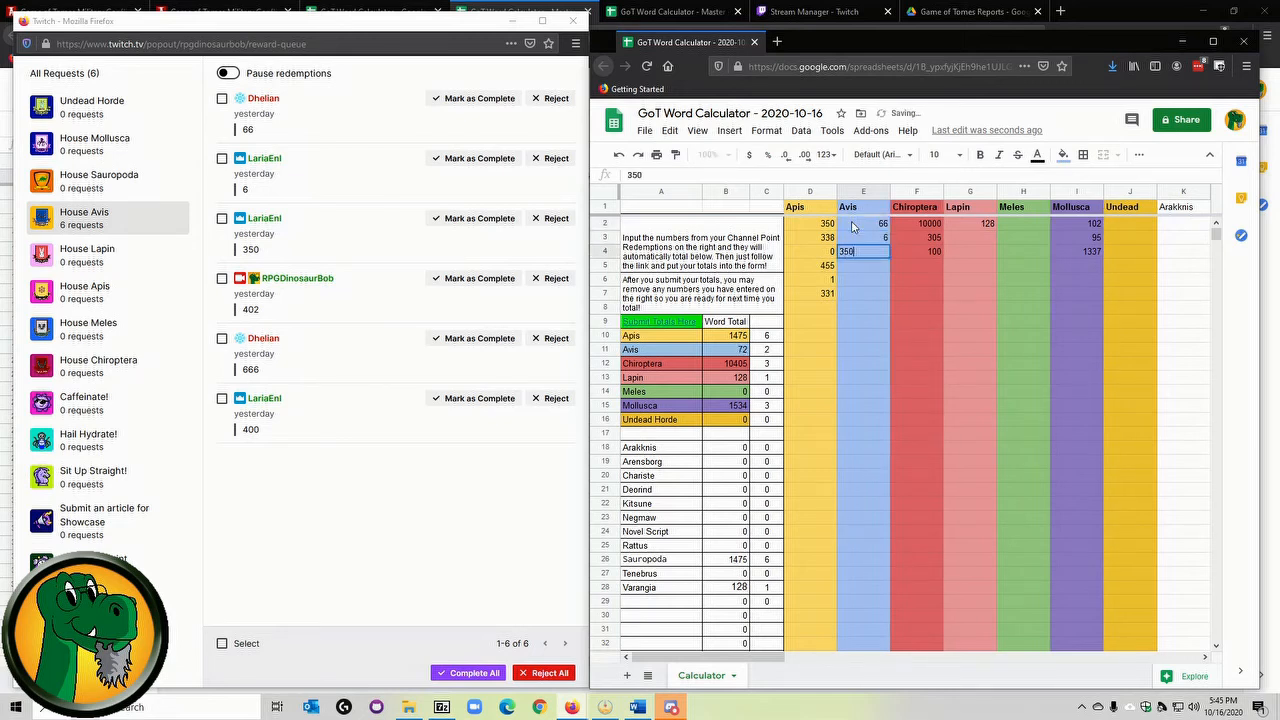
key("Return")
type("402")
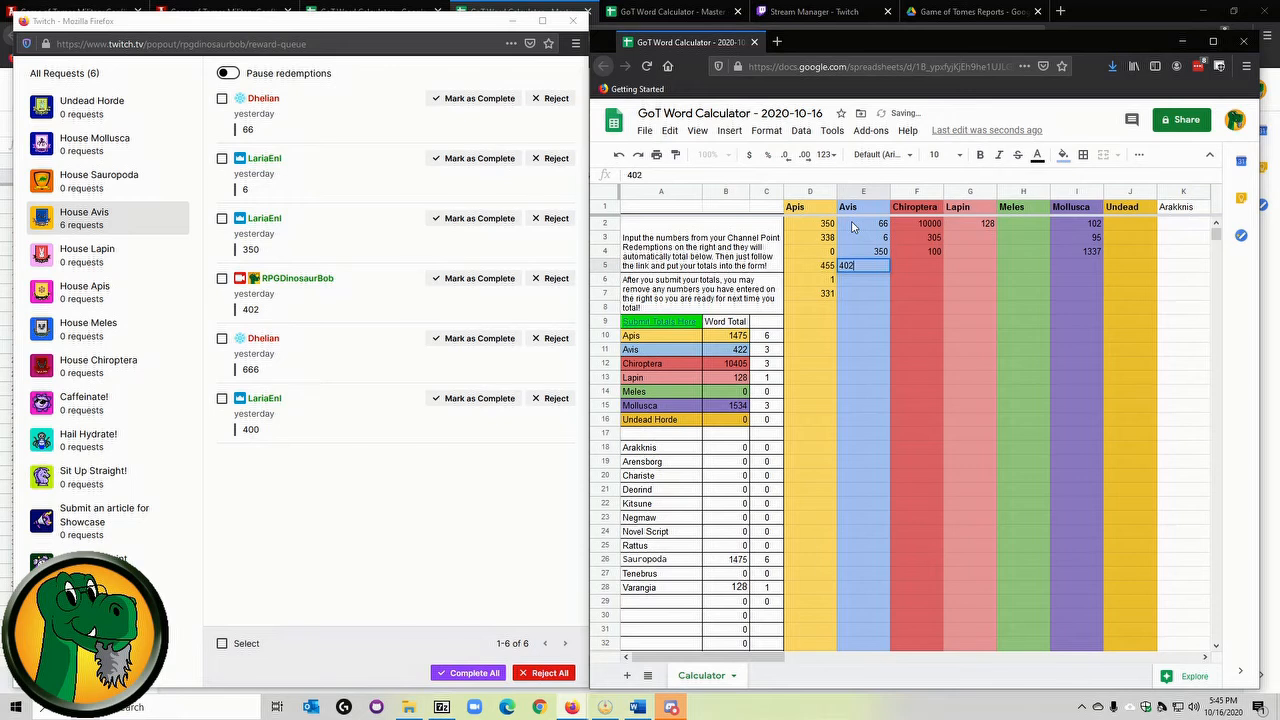
key("Return")
type("666")
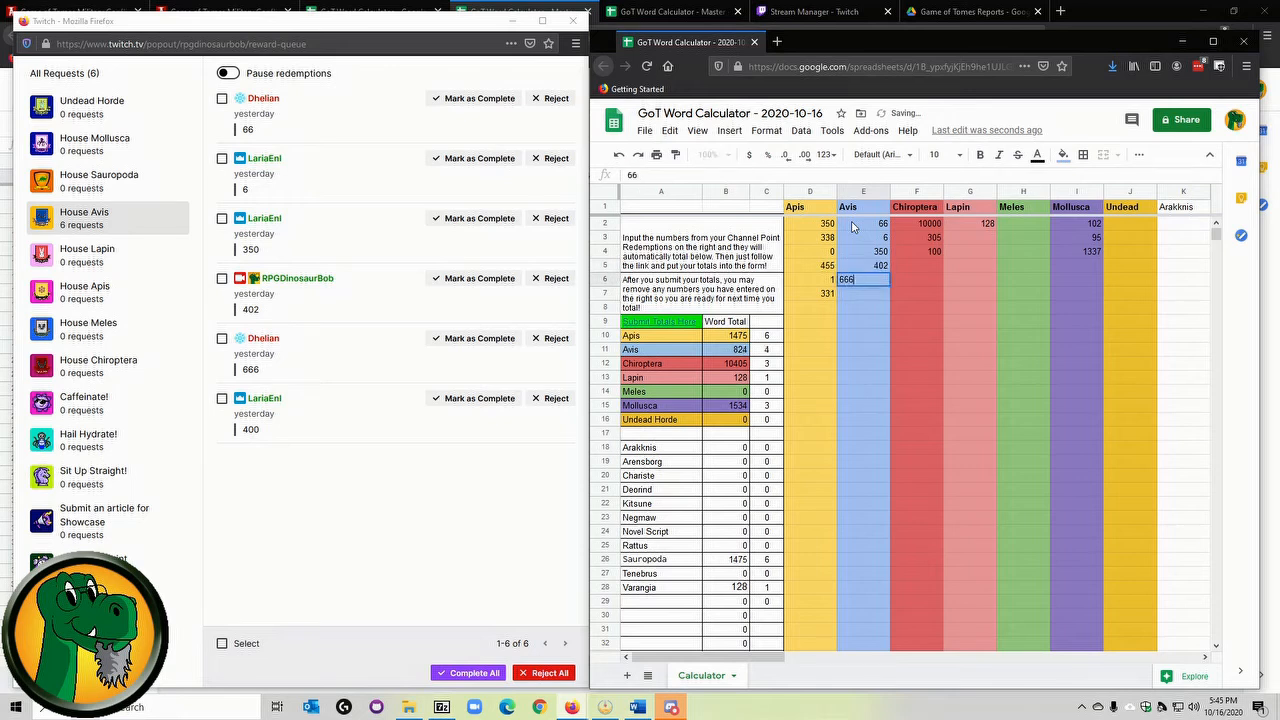
key("Return")
type("400")
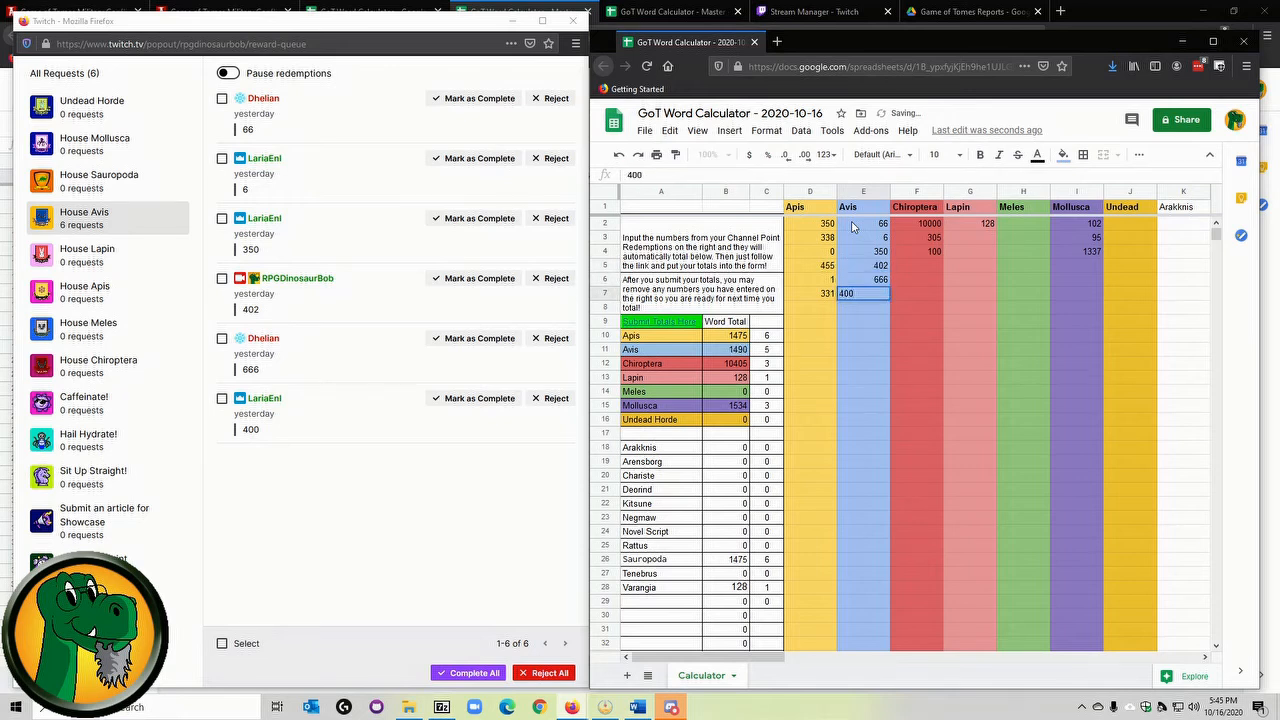
key("Return")
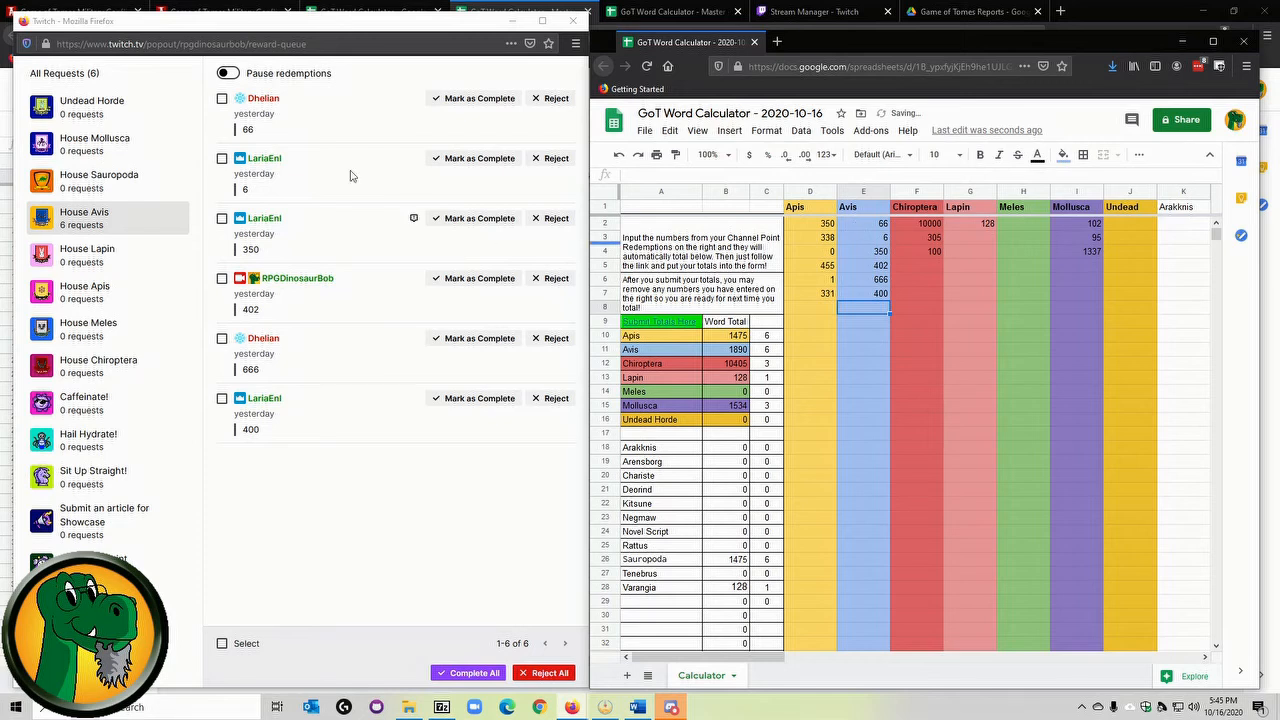
- Mark all six House Avis requests as complete and show the overall request list
left_click(477, 104)
left_click(478, 104)
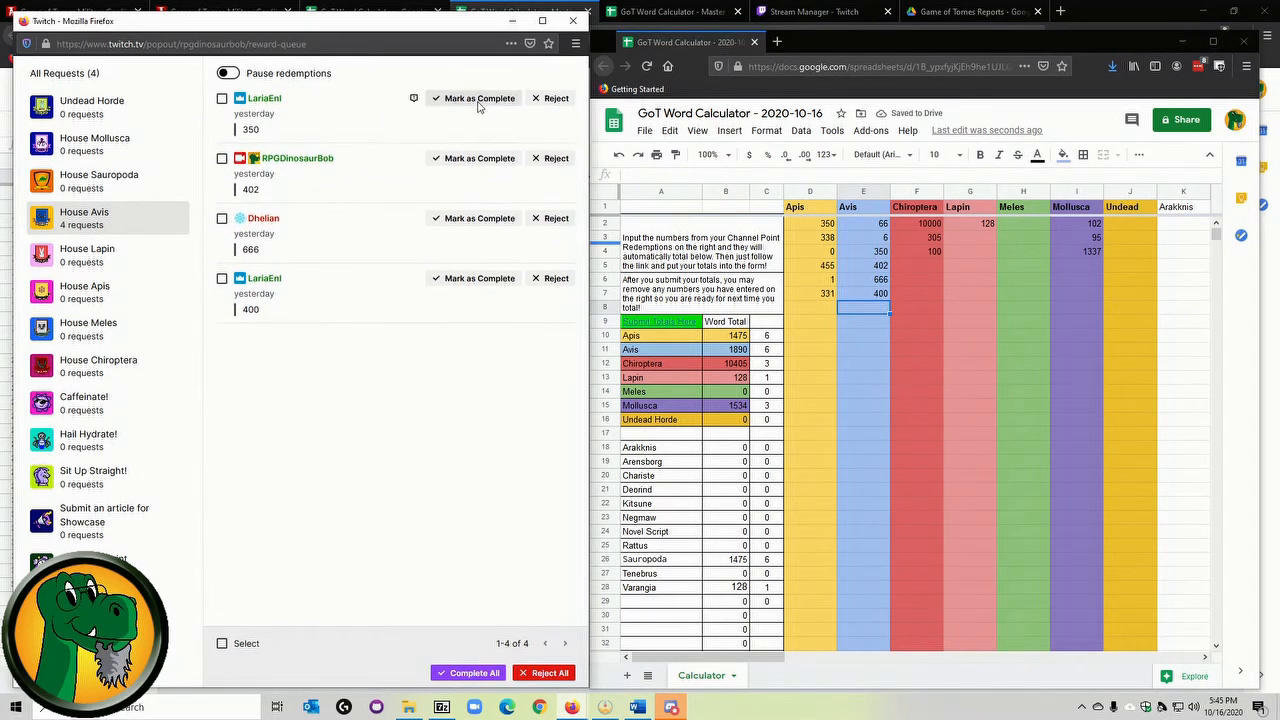
left_click(478, 104)
left_click(478, 104)
left_click(478, 104)
left_click(478, 104)
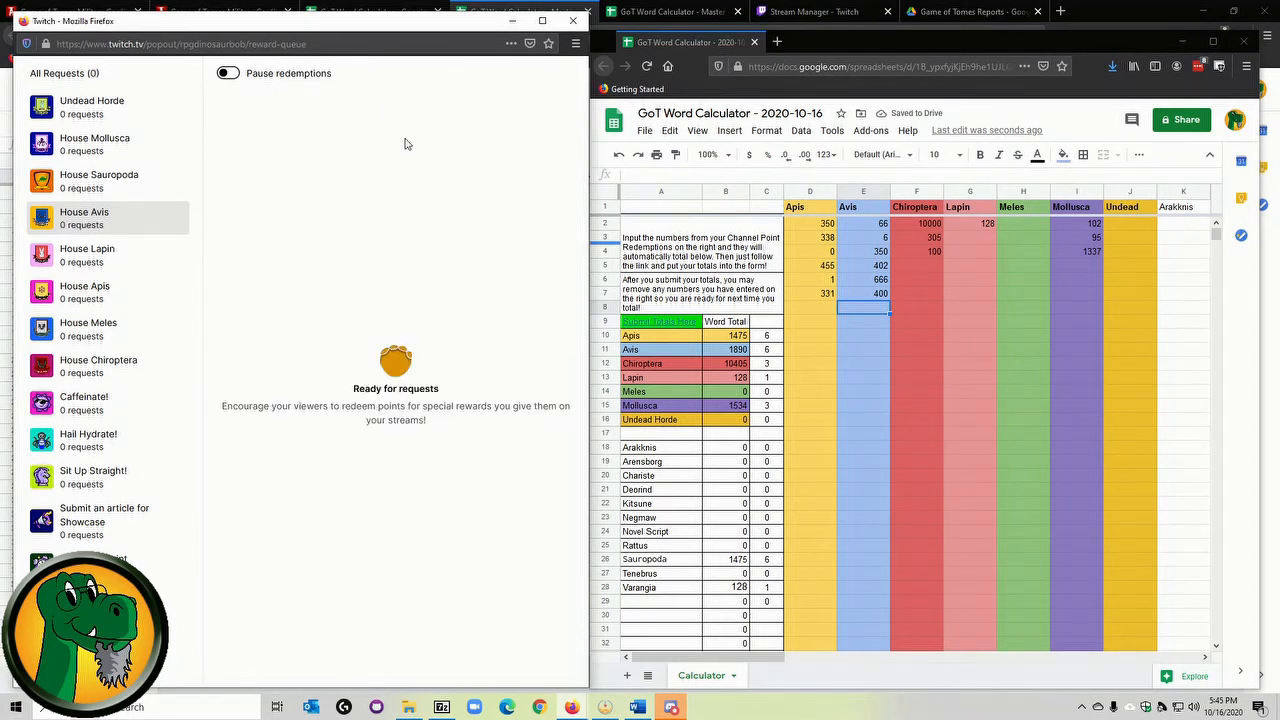
left_click(77, 78)
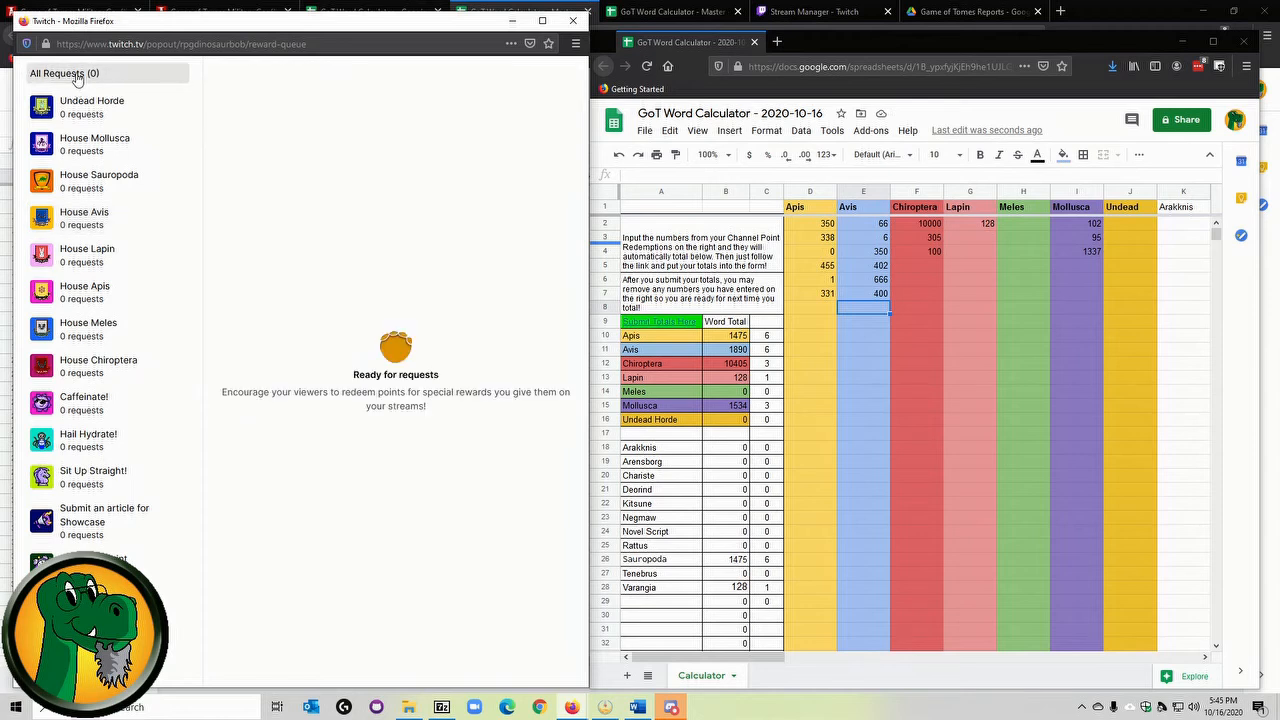
- Close the Twitch reward queue window and open the Game of Tomes Words form in a new browser tab
left_click(918, 43)
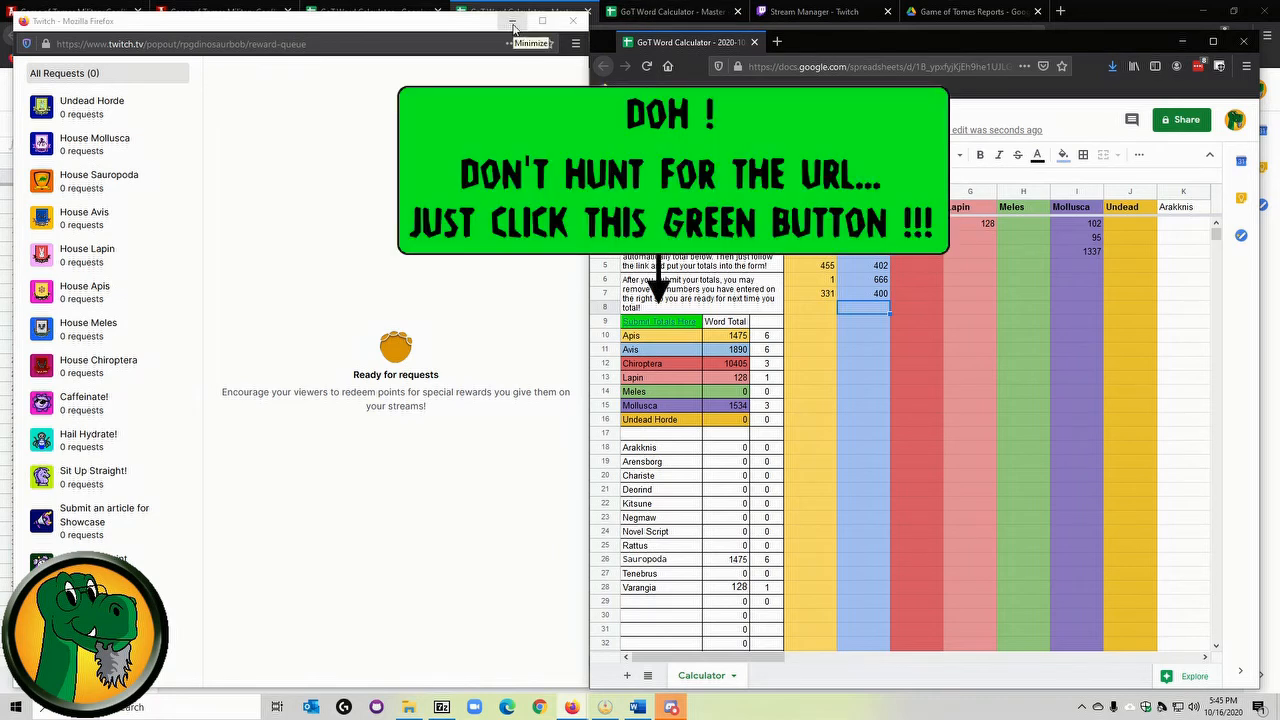
left_click(573, 21)
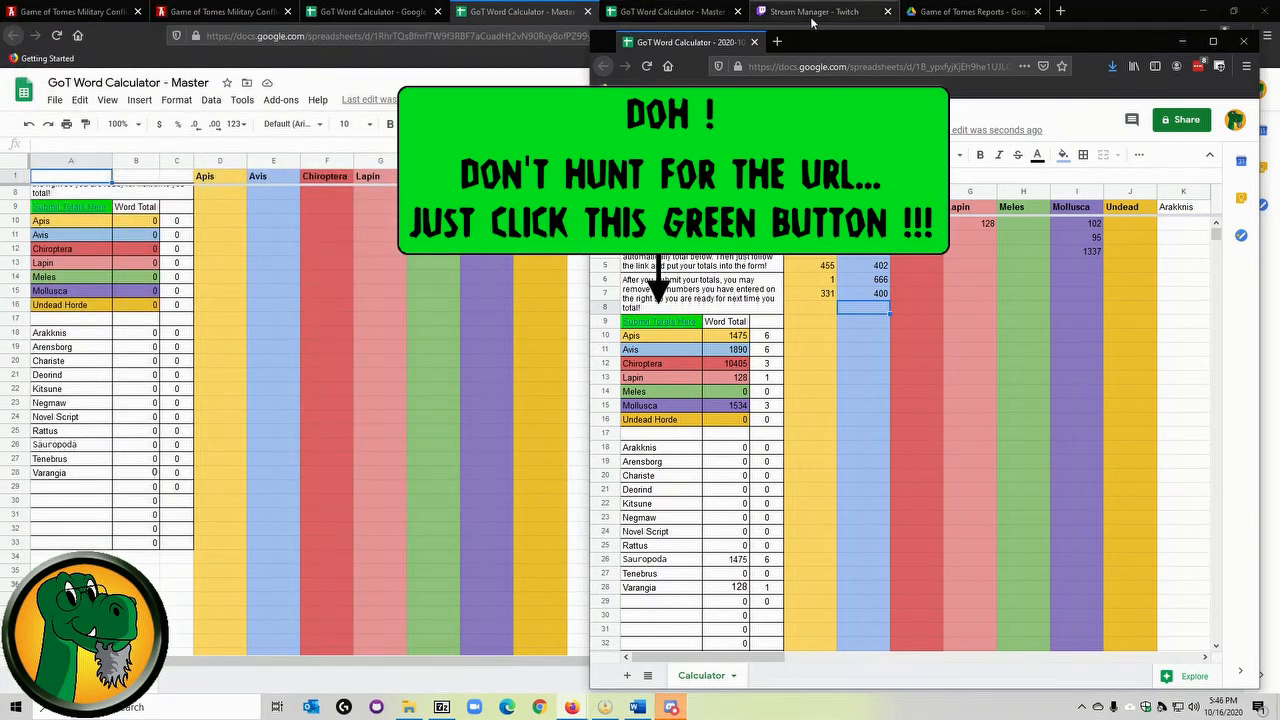
left_click(1060, 11)
left_click(1155, 36)
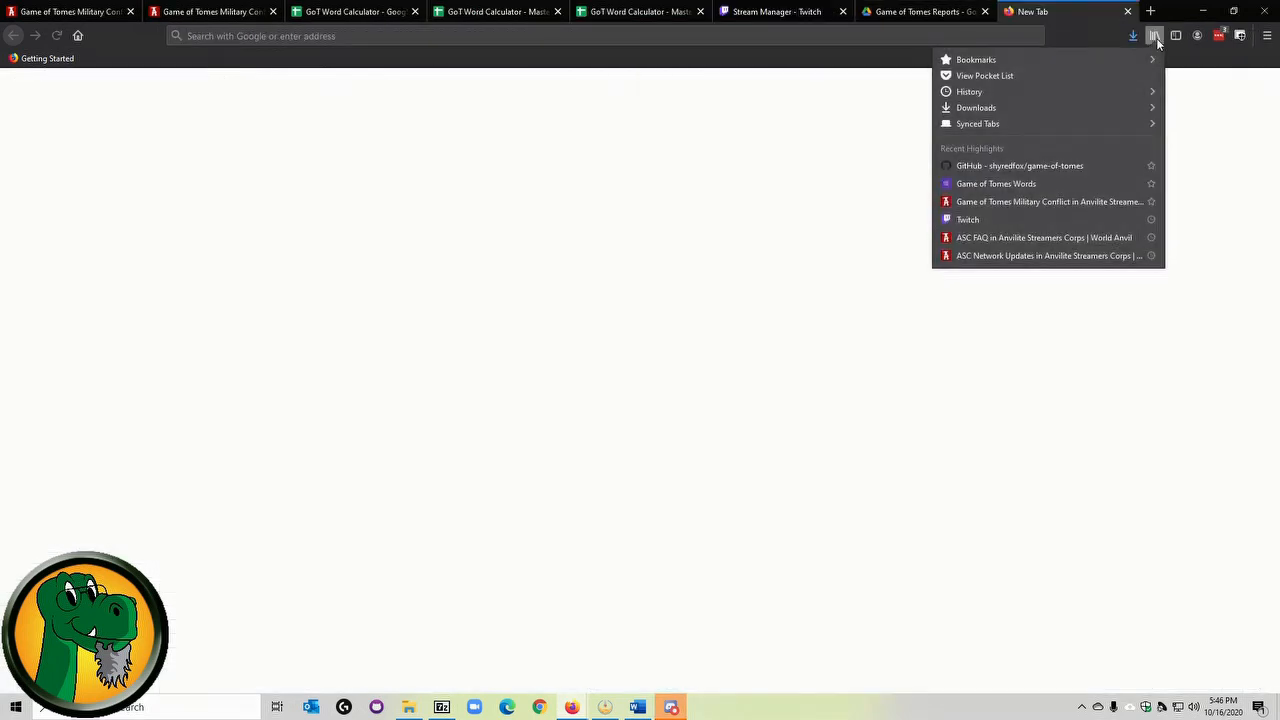
left_click(1022, 183)
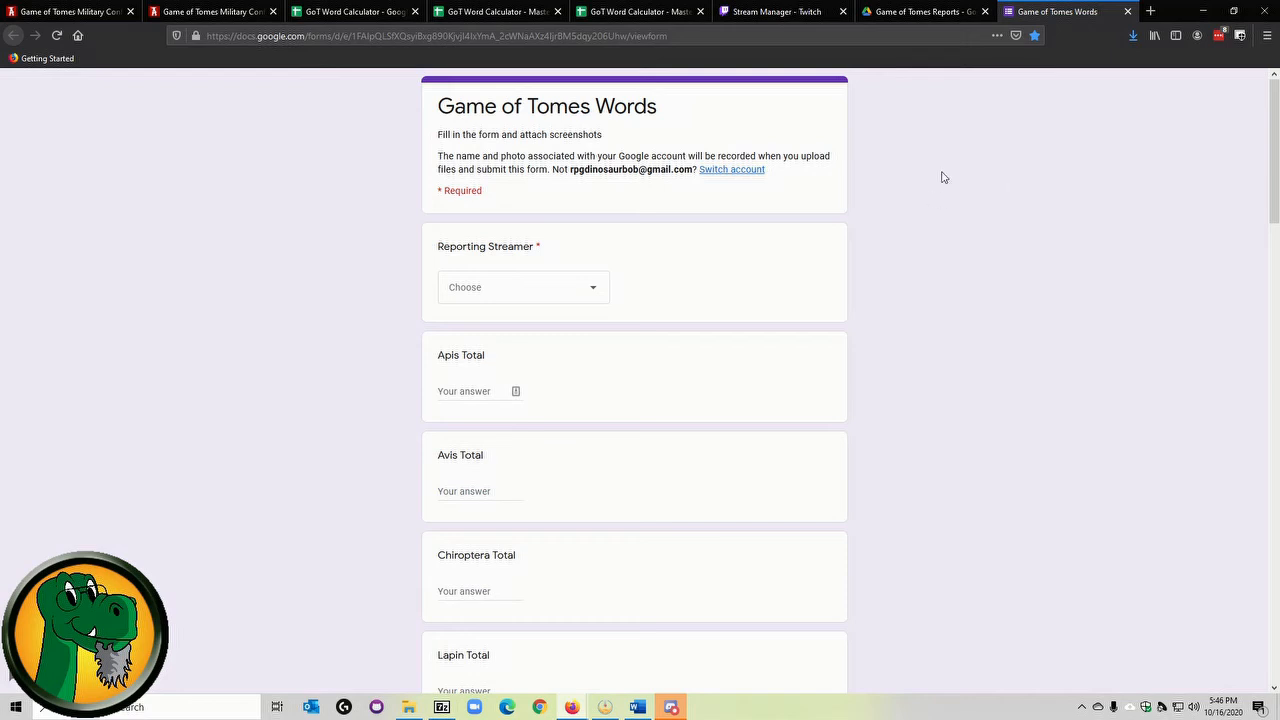
- Move the Game of Tomes Words form into its own window and arrange it beside the GoT Word Calculator - 2020-10-16 window
right_click(1096, 17)
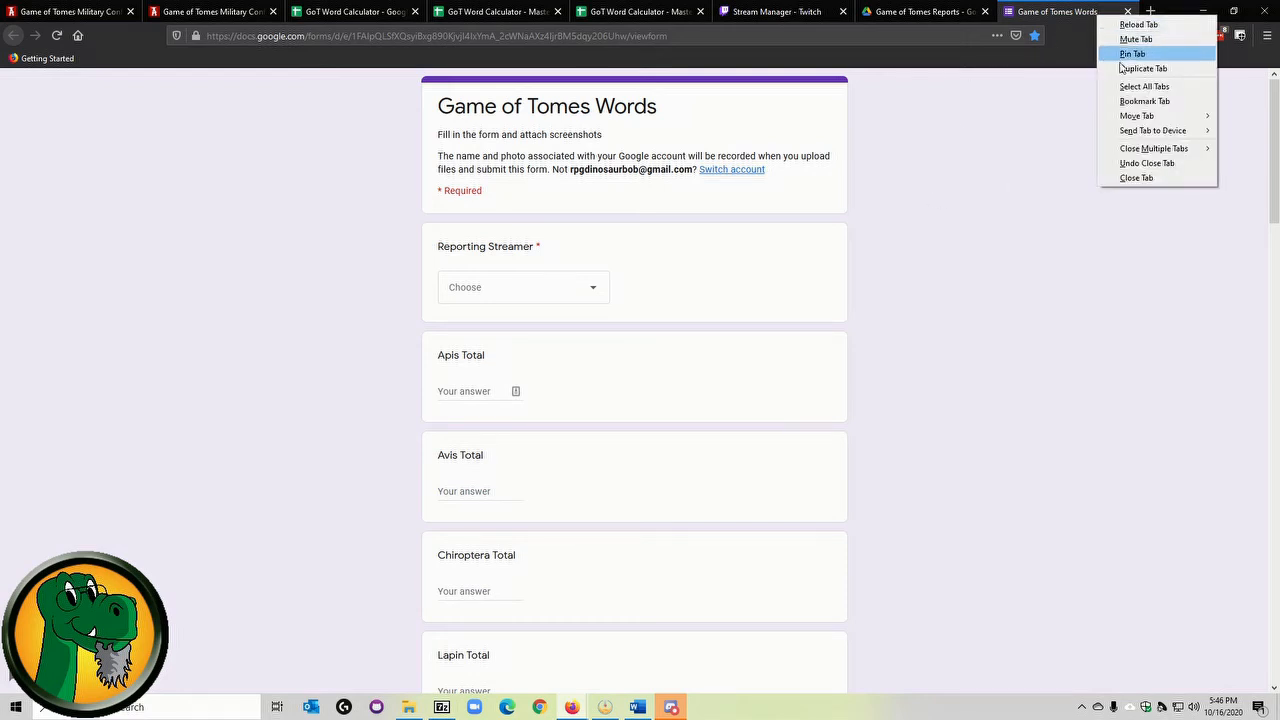
mouse_move(1137, 118)
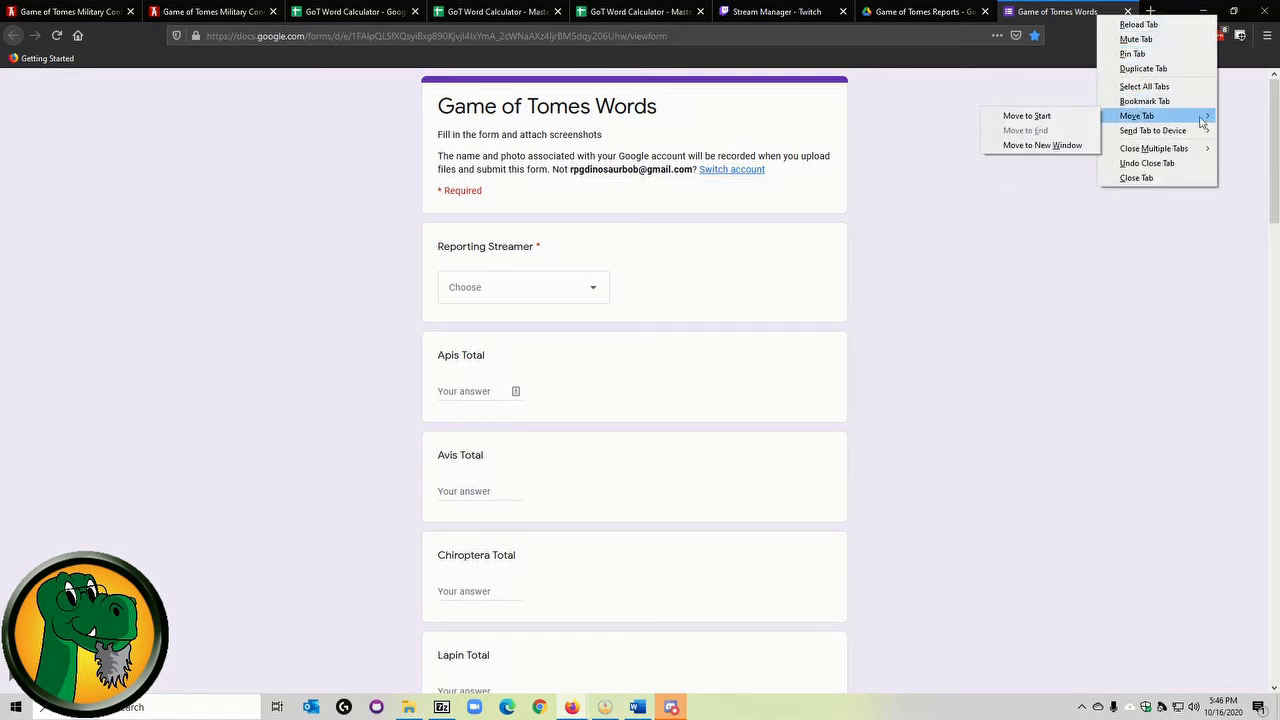
left_click(1060, 146)
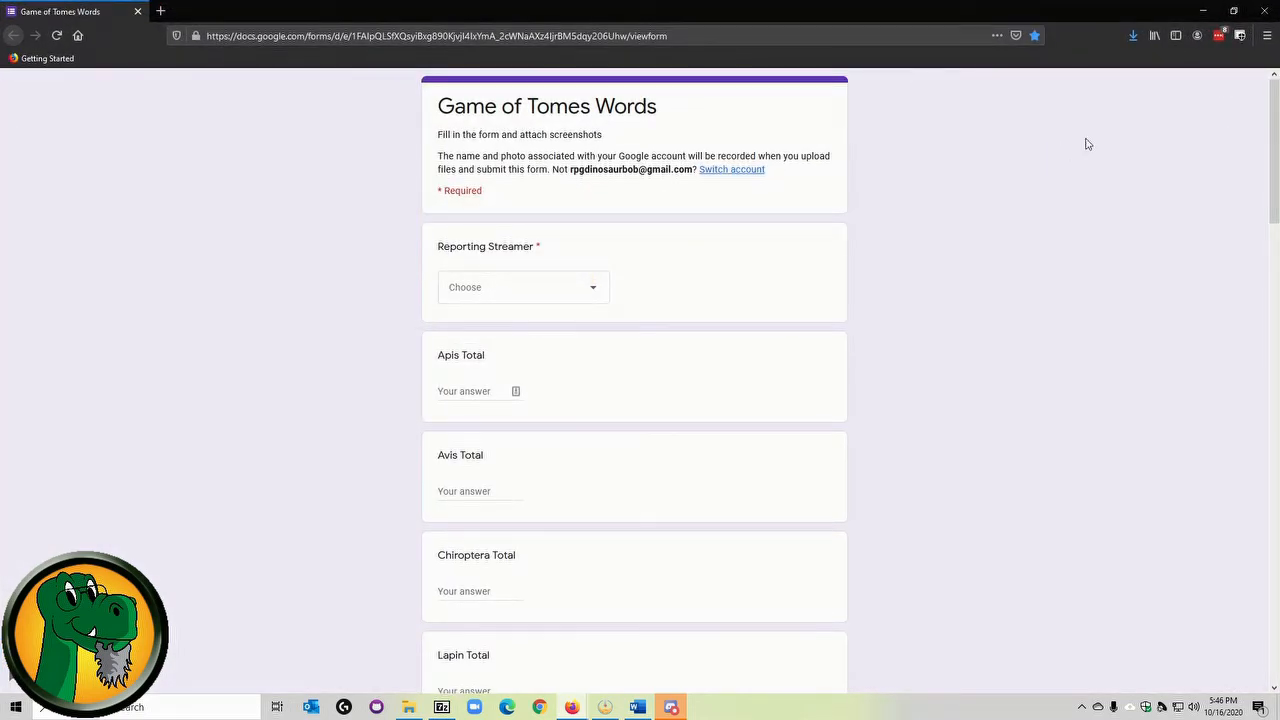
left_click(1233, 11)
left_click_drag(1102, 35, 442, 37)
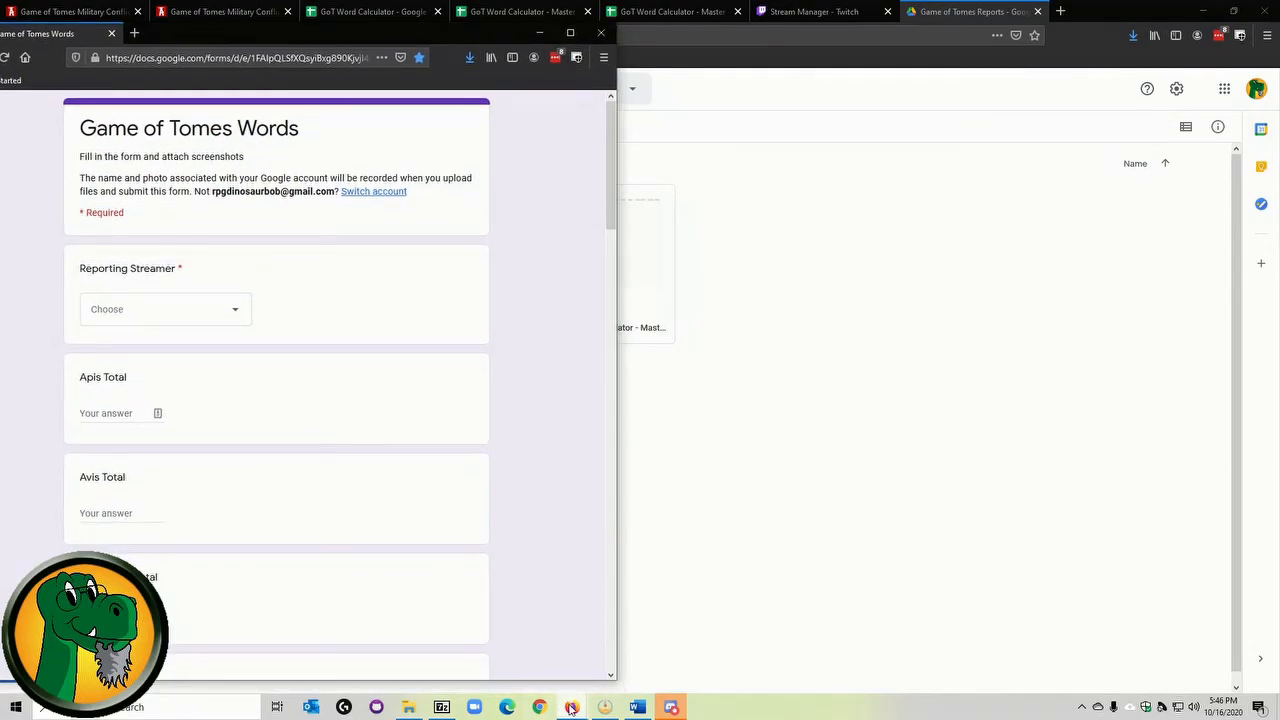
mouse_move(571, 707)
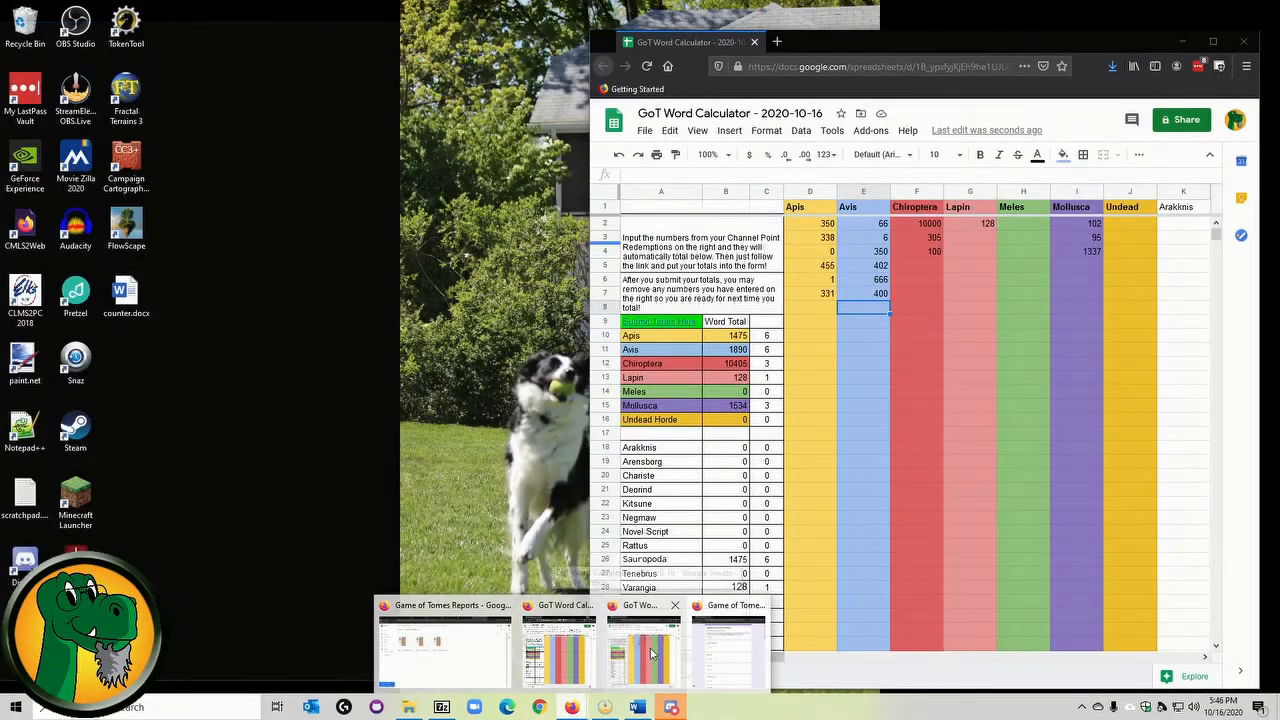
left_click(651, 654)
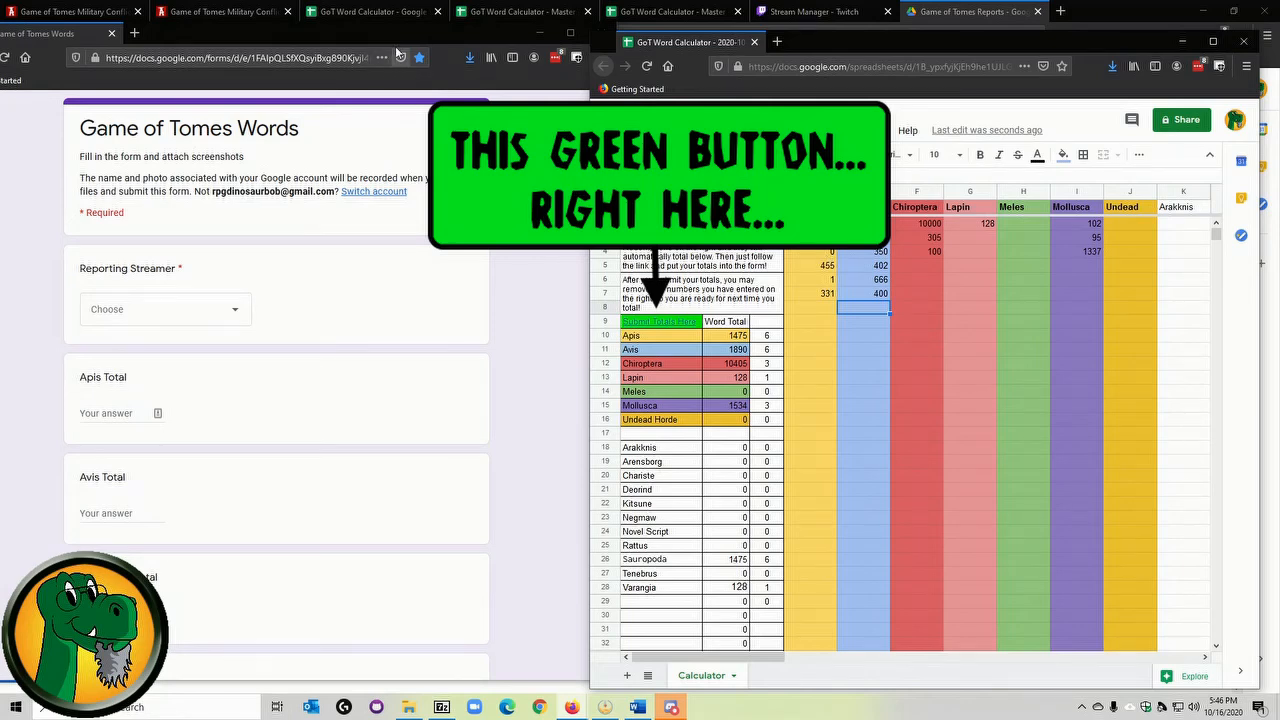
mouse_move(437, 64)
left_mouse_down()
mouse_move(466, 70)
mouse_move(430, 67)
left_mouse_up()
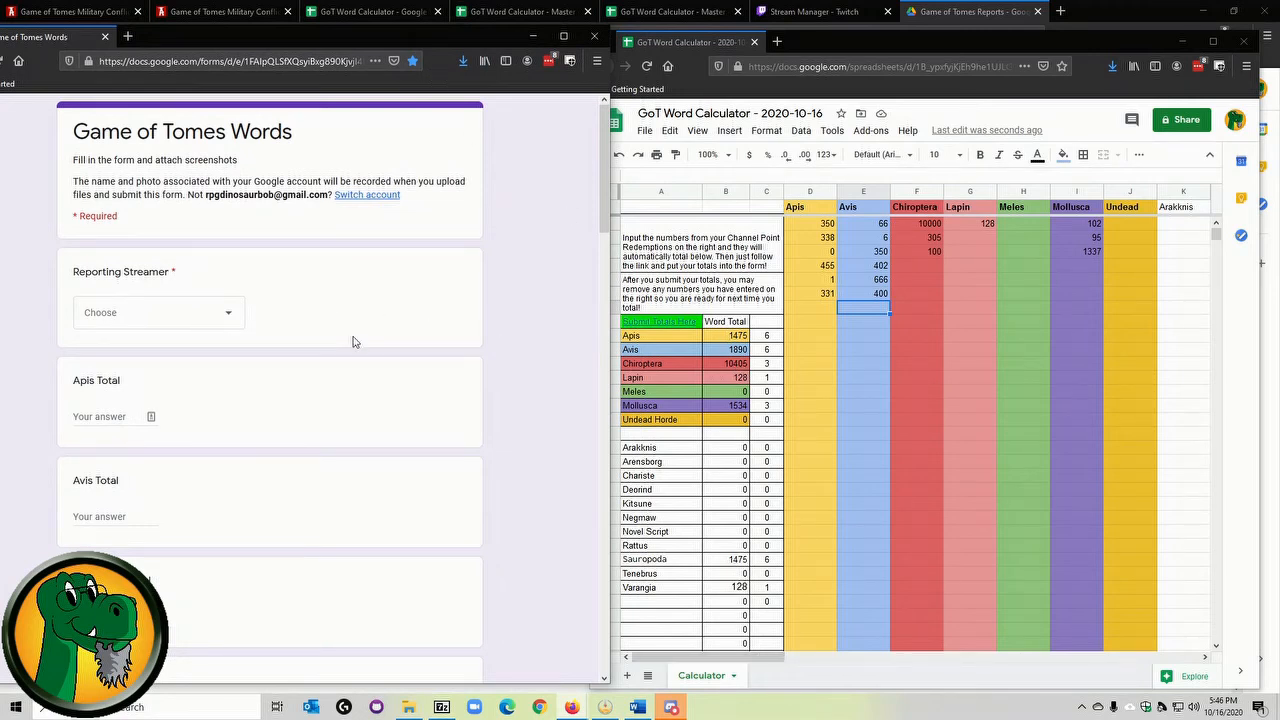
- Choose the Sauropoda entry as the form's reporting streamer
left_click(231, 317)
scroll(217, 460, "down", 2)
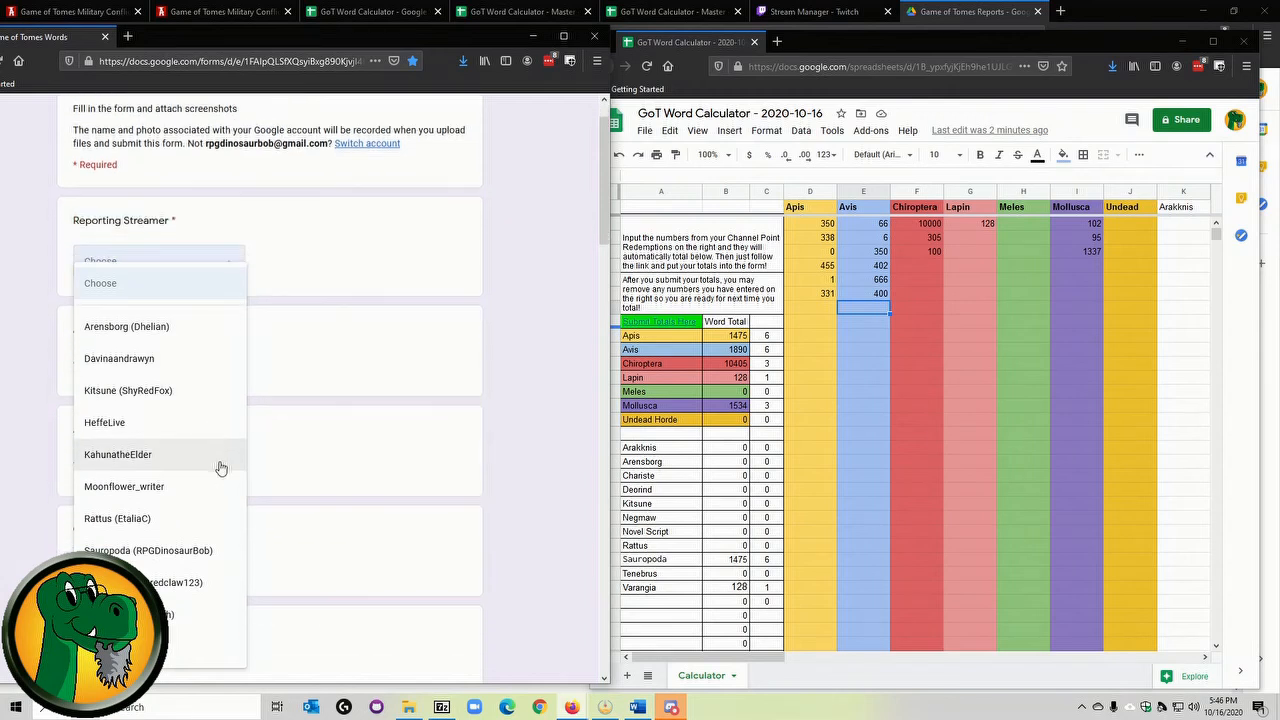
left_click(200, 545)
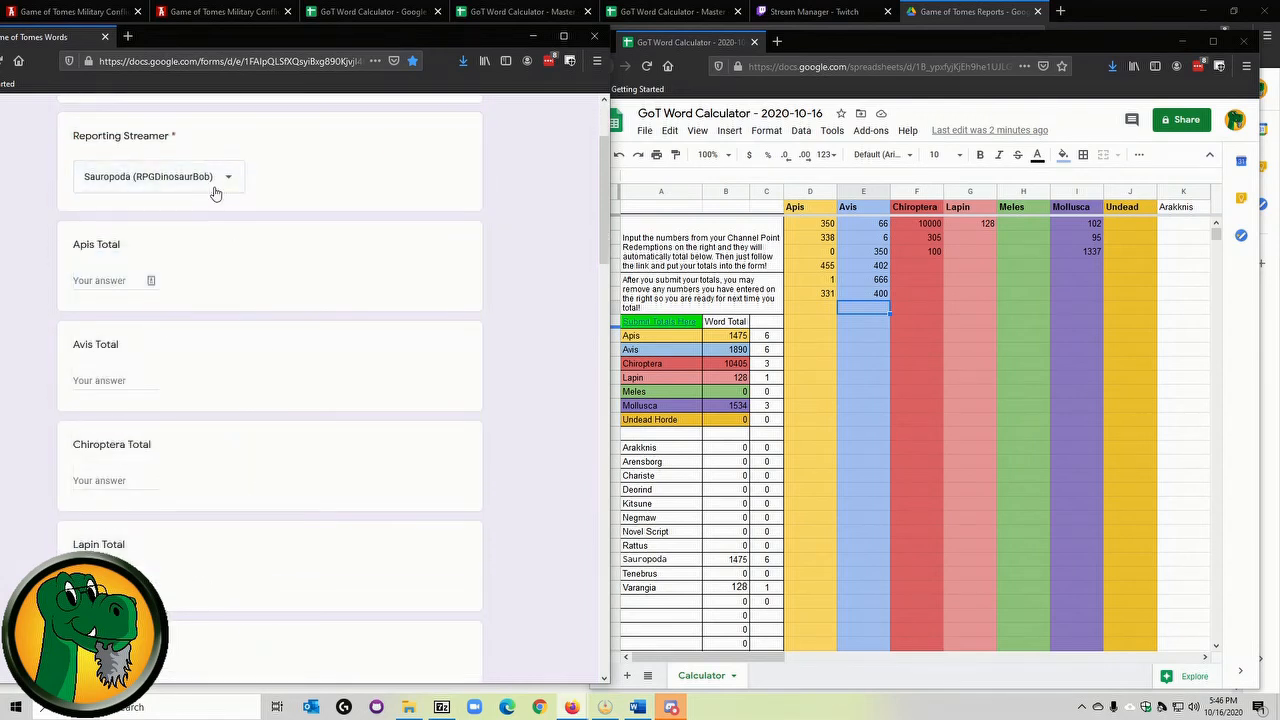
- Fill in the form's Apis Total with 1475, Avis Total with 1890 and Chiroptera Total with 10405
left_click(129, 281)
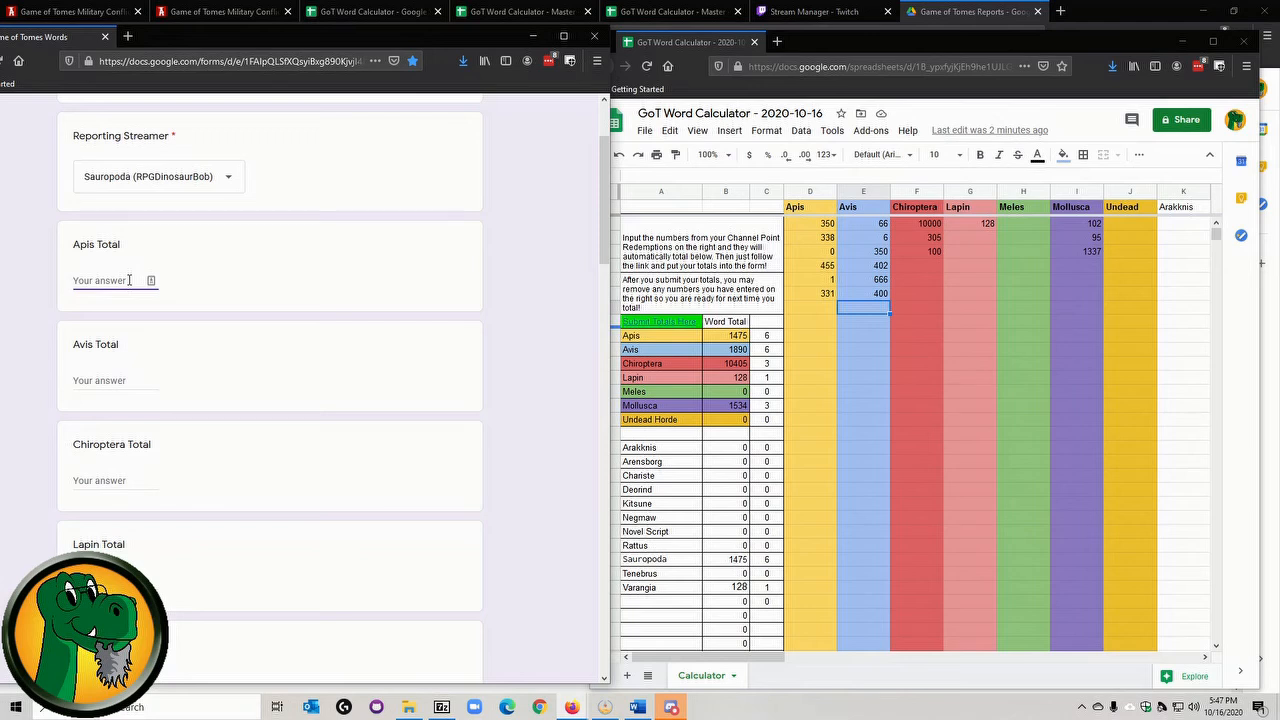
type("1475")
key("Tab")
type("1890")
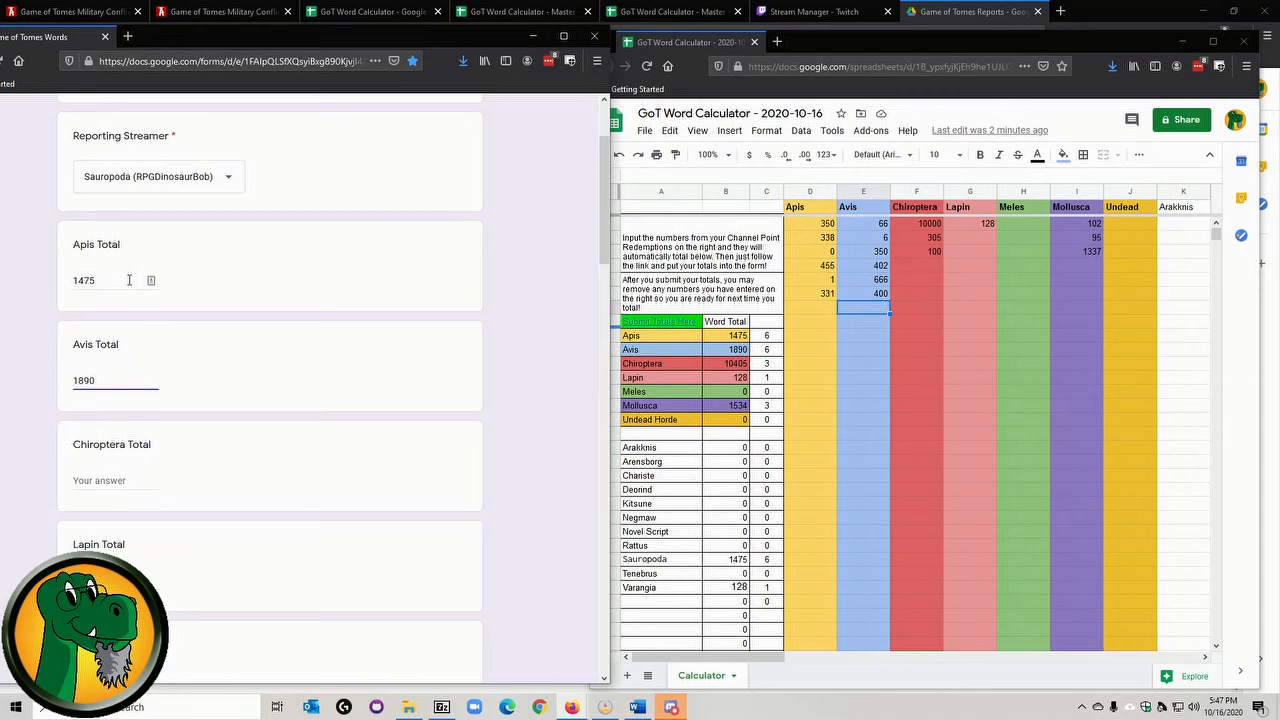
key("Tab")
type("10405")
key("Tab")
key("Tab")
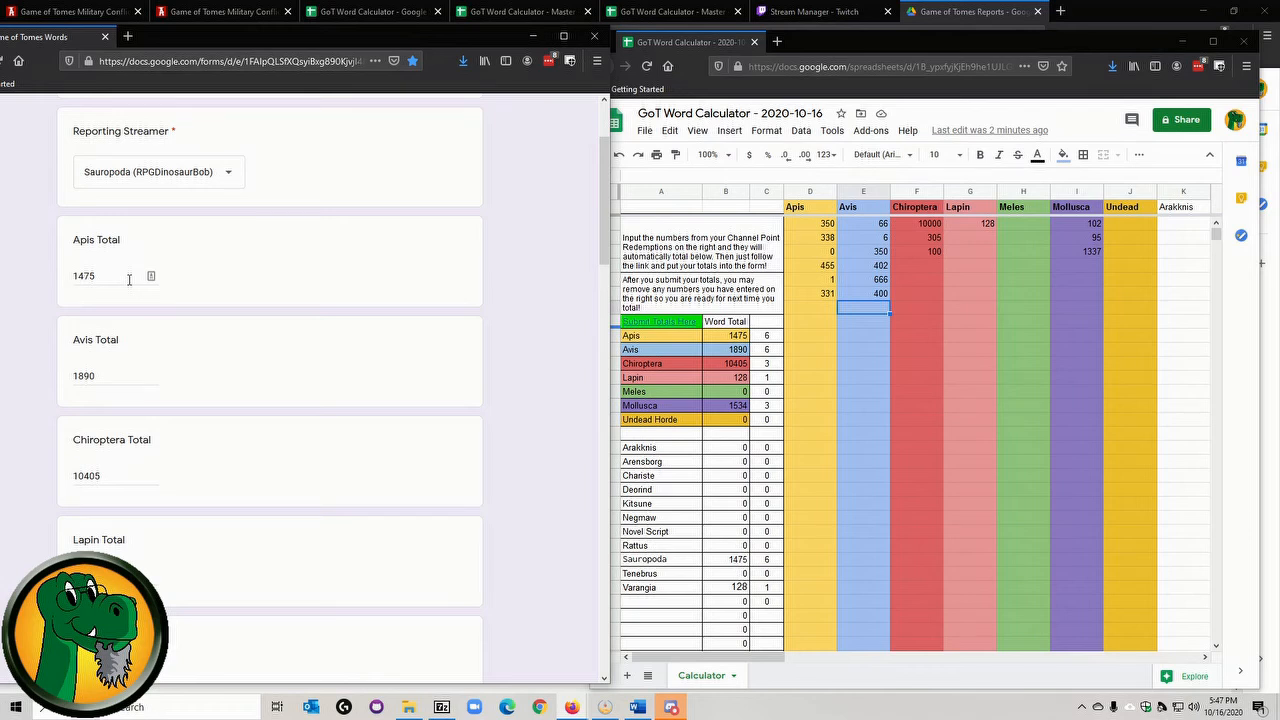
- Enter 128 as the Lapin Total, 0 as the Meles Total and 1534 as the Mollusca Total
scroll(129, 279, "down", 2)
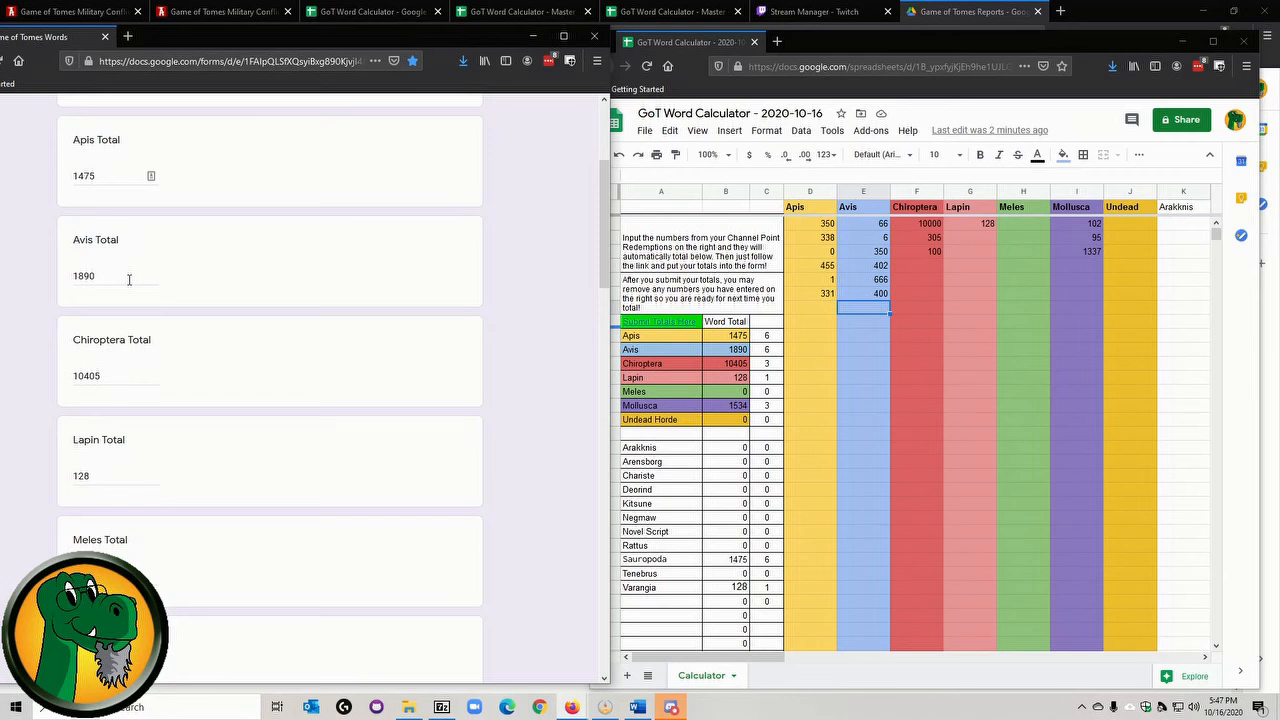
scroll(129, 279, "down", 2)
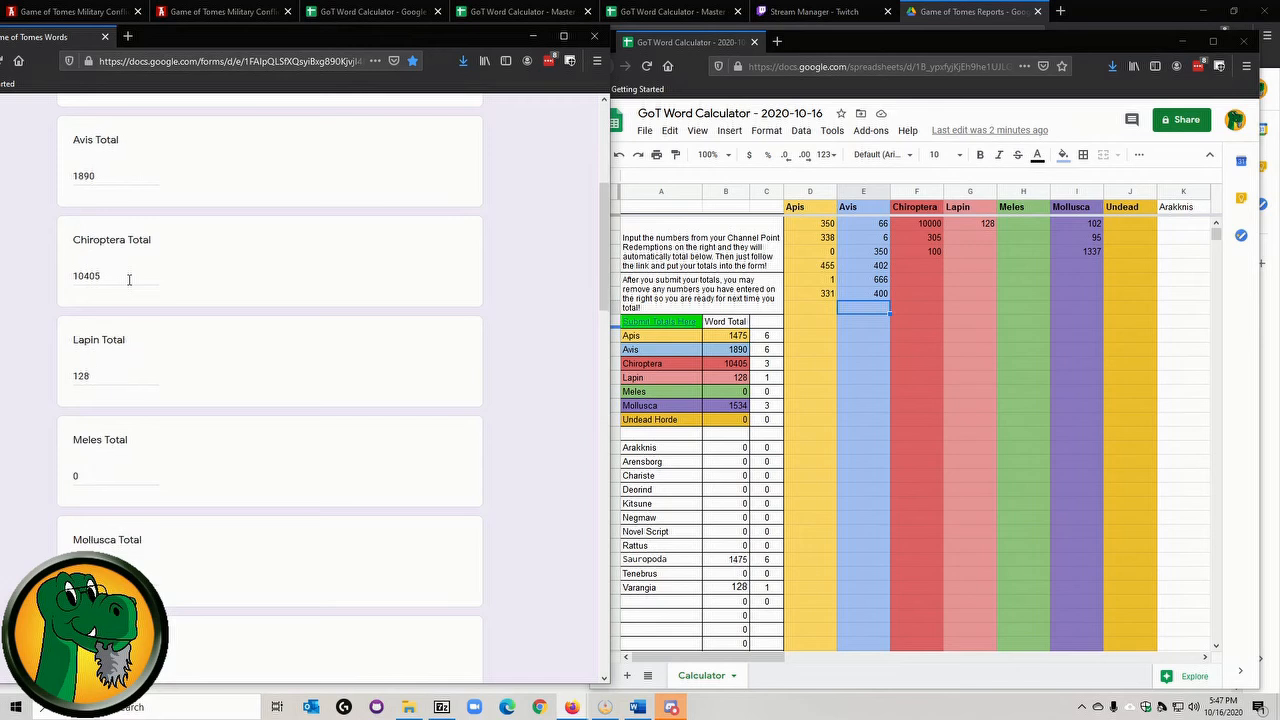
scroll(129, 279, "down", 2)
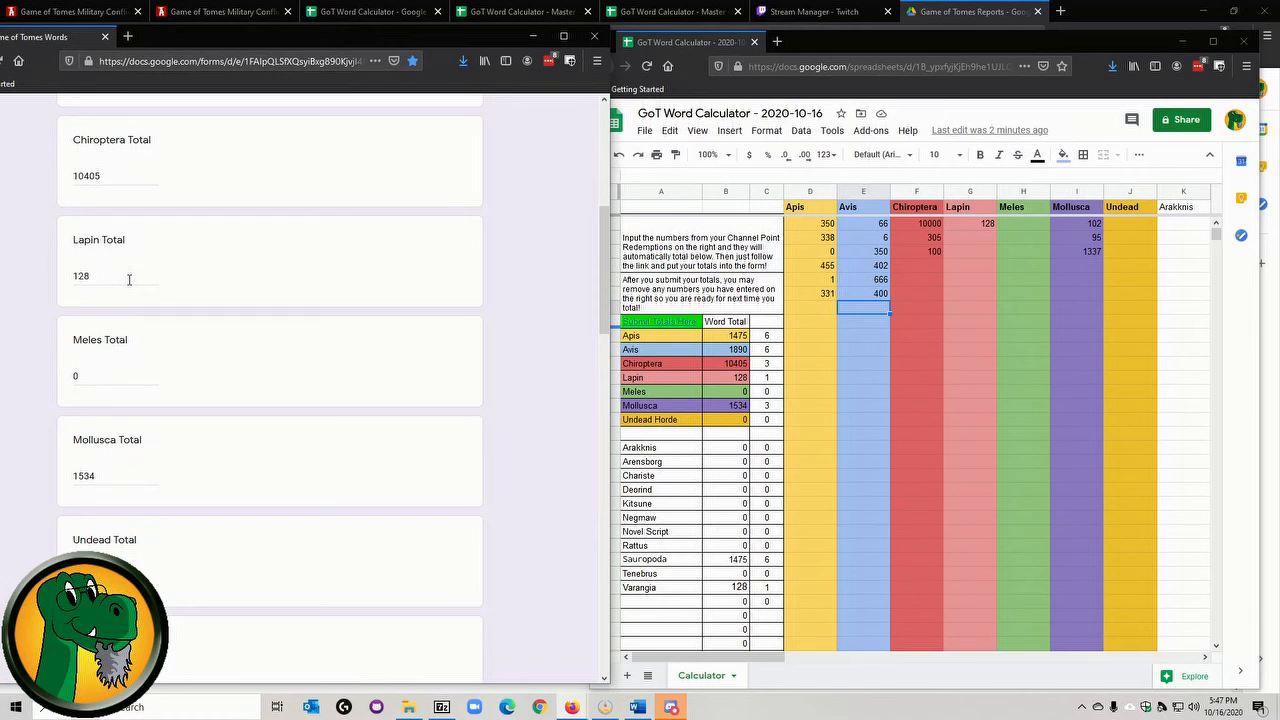
- Enter 1475 as the Sauropoda Total and 128 for Varangia, leaving the fields from Kitsune to Rattus blank
scroll(129, 279, "down", 12)
scroll(129, 279, "down", 2)
scroll(129, 279, "down", 4)
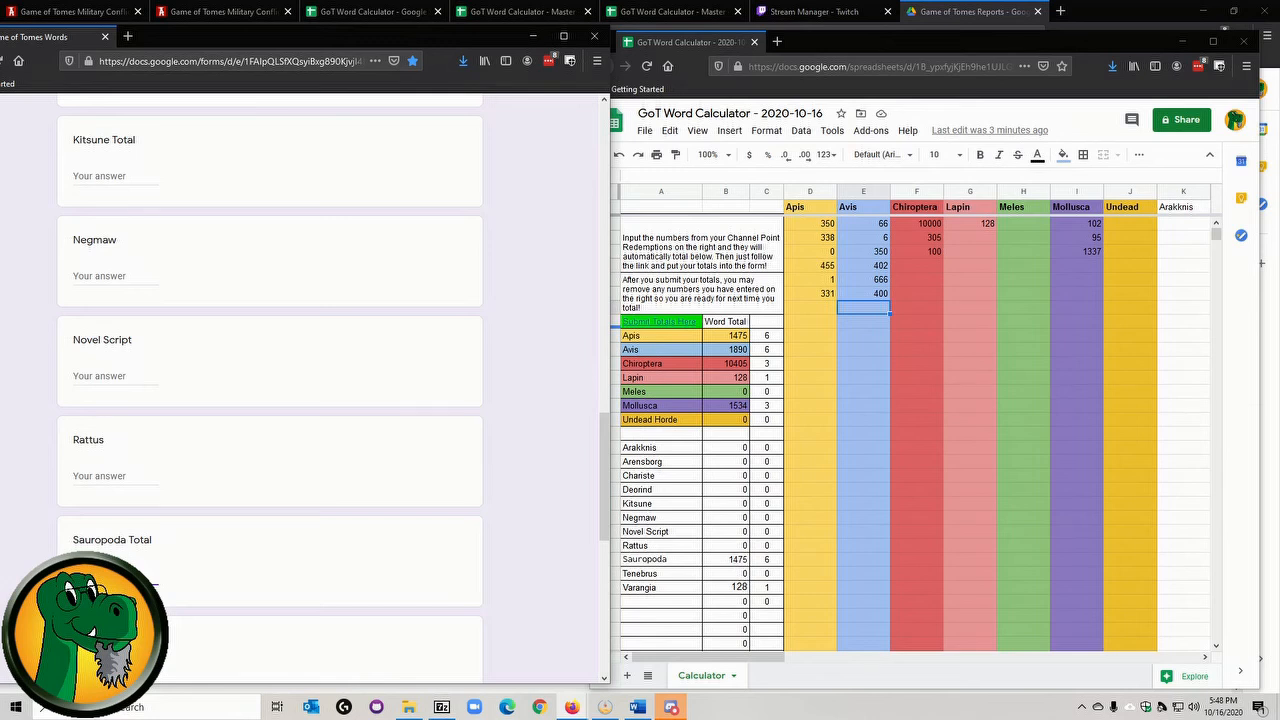
scroll(270, 388, "down", 2)
scroll(270, 390, "up", 1)
scroll(270, 390, "down", 1)
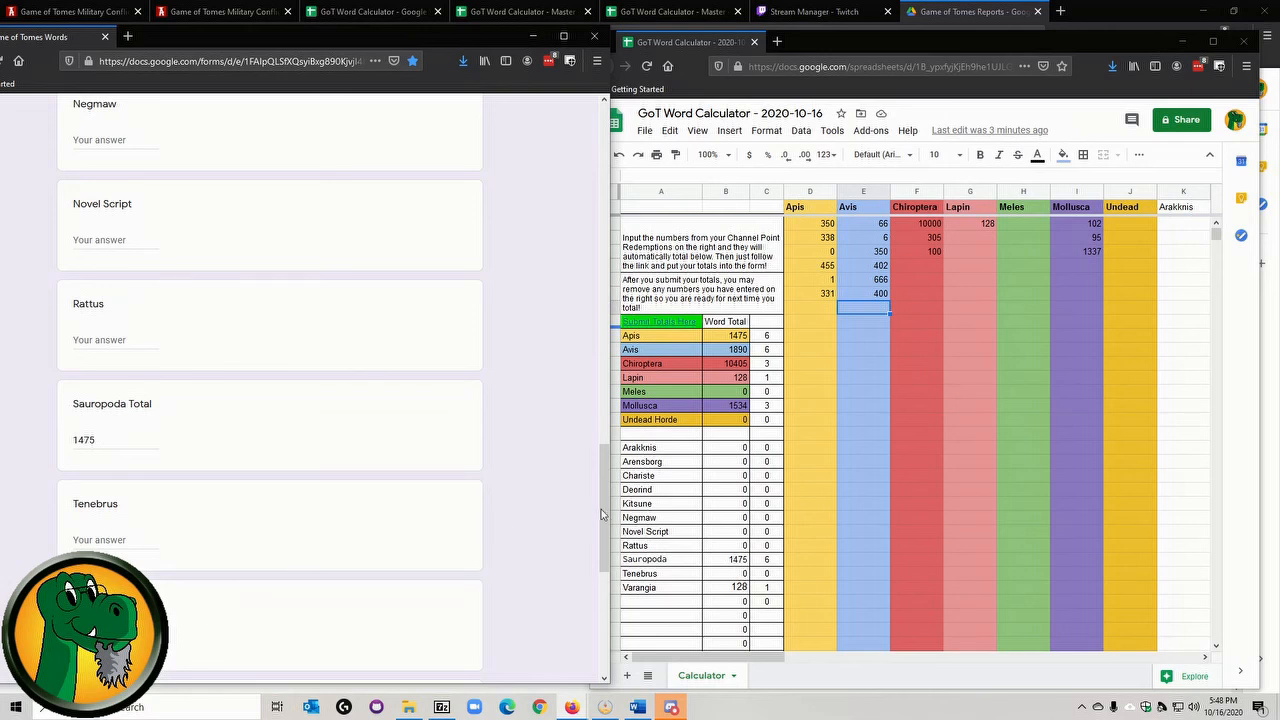
- Set the form's Screenshot Date to 10/16/2020
left_click_drag(601, 509, 601, 610)
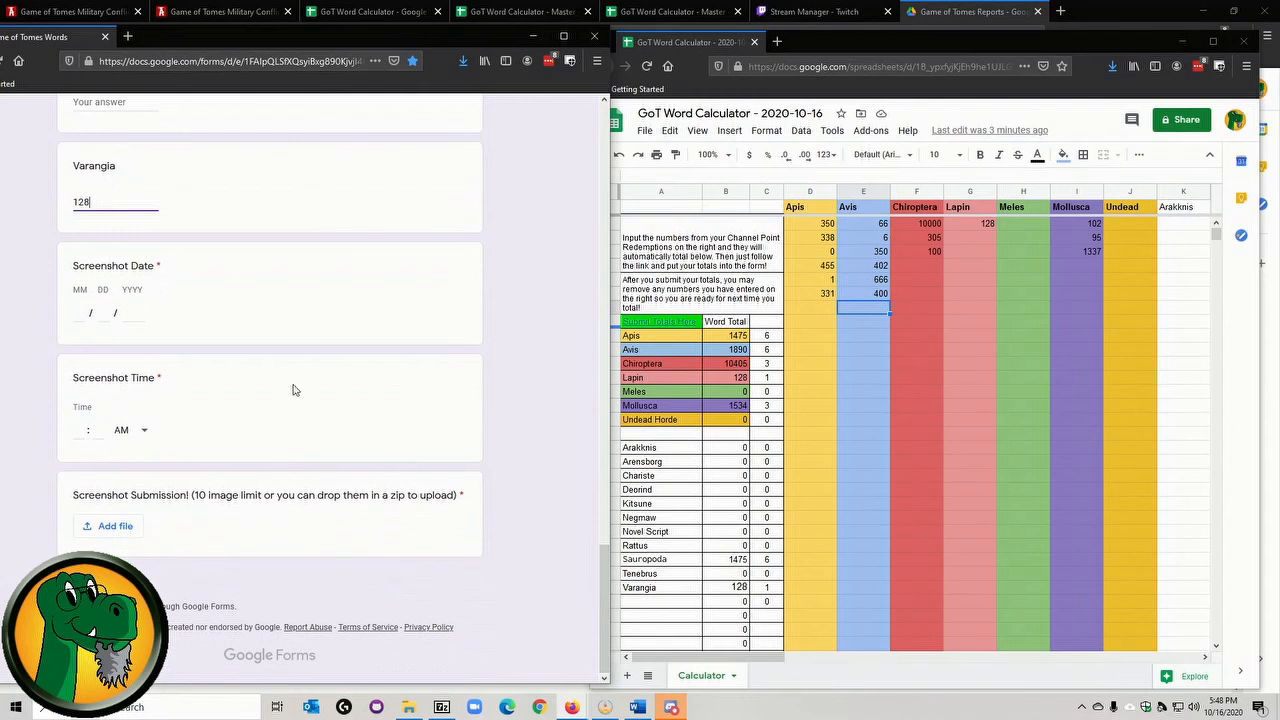
left_click(88, 316)
type("10 / ")
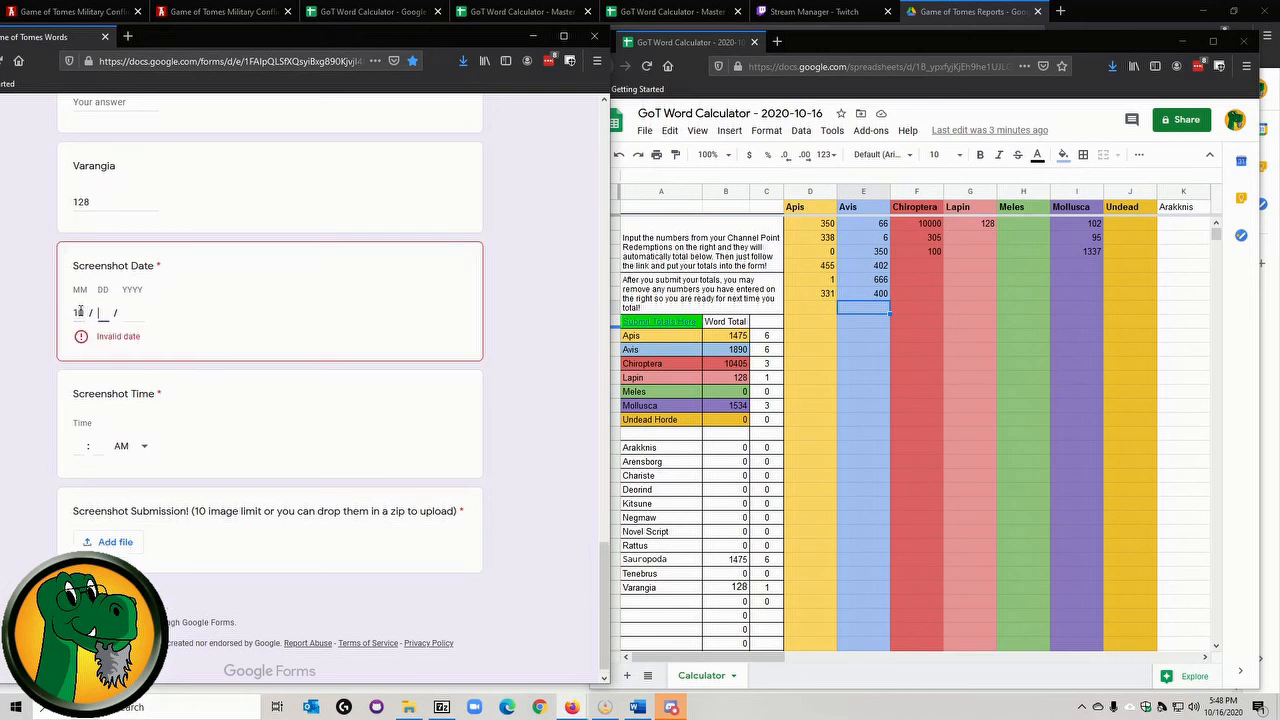
type("16 / 2020")
- Set the form's Screenshot Time to 05:35 PM
left_click(77, 432)
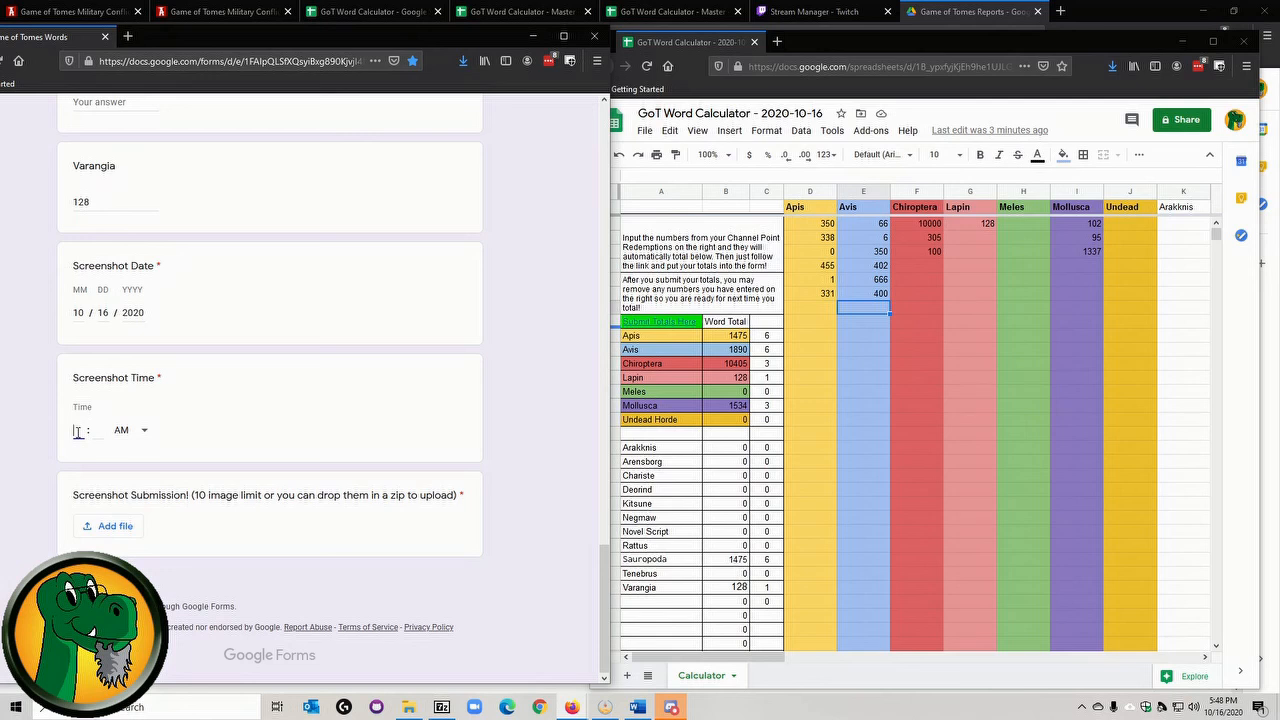
type("5")
key("Tab")
type("35")
key("Tab")
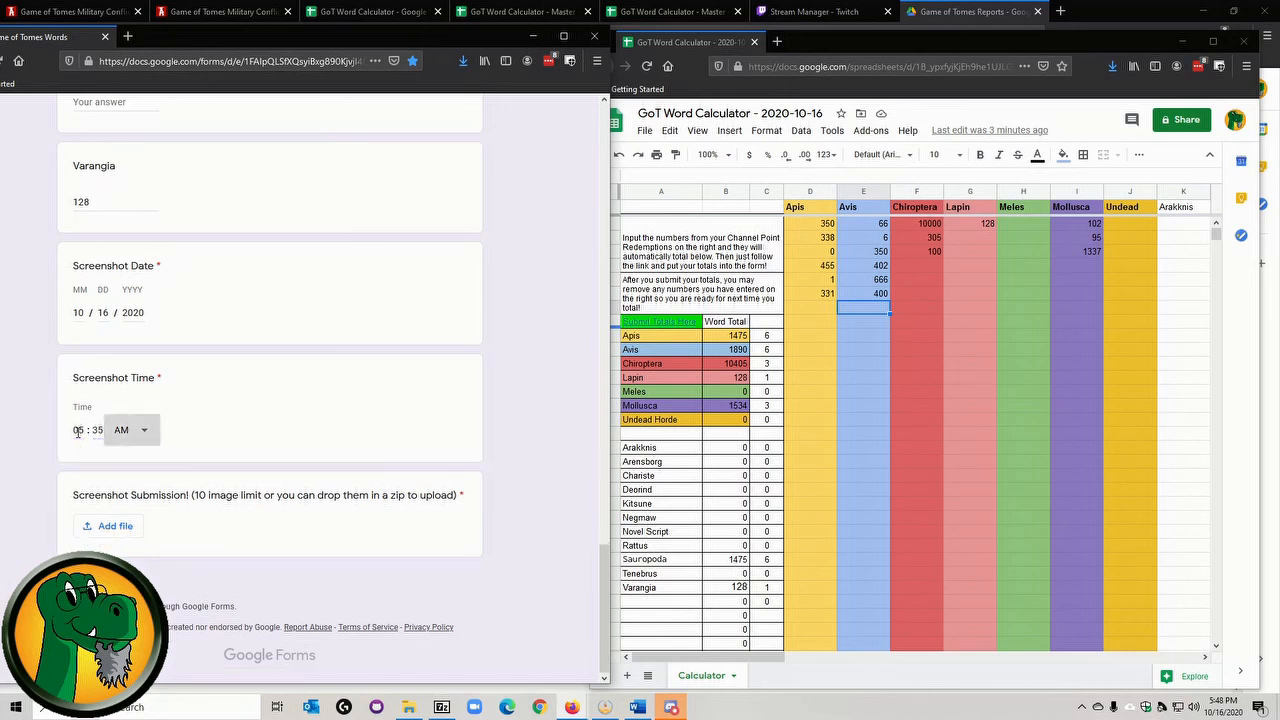
left_click(141, 433)
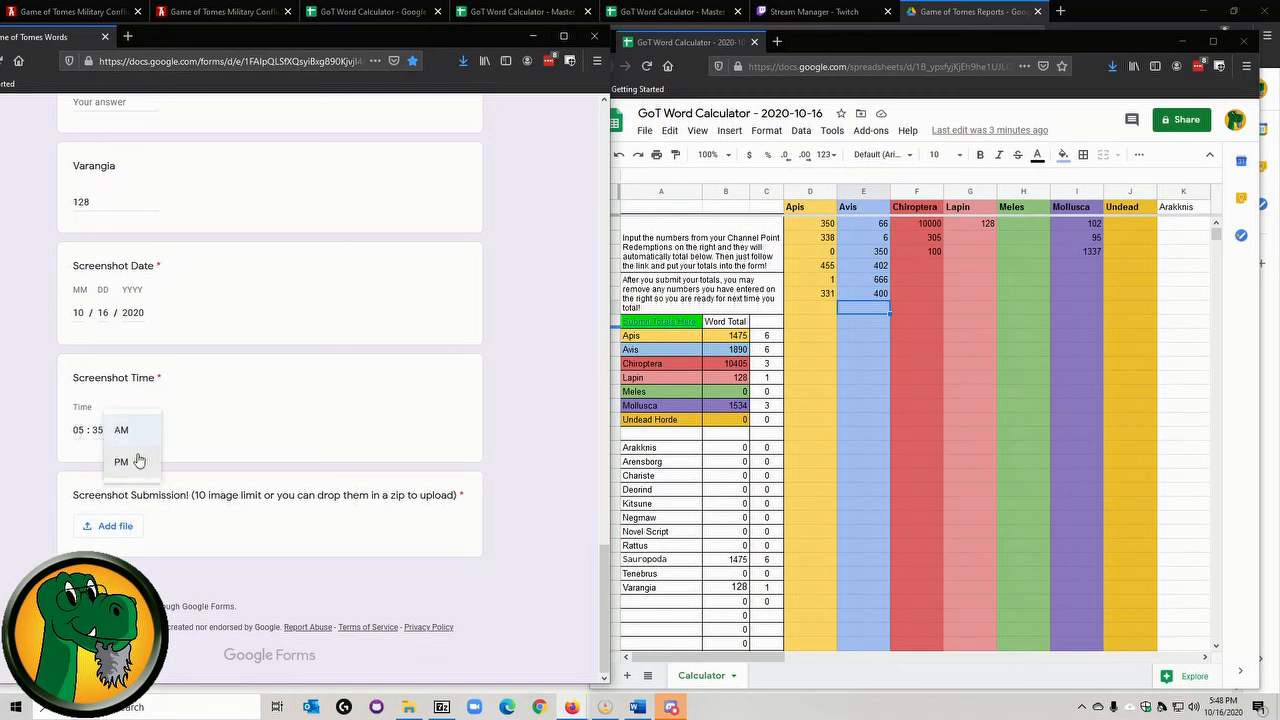
left_click(137, 466)
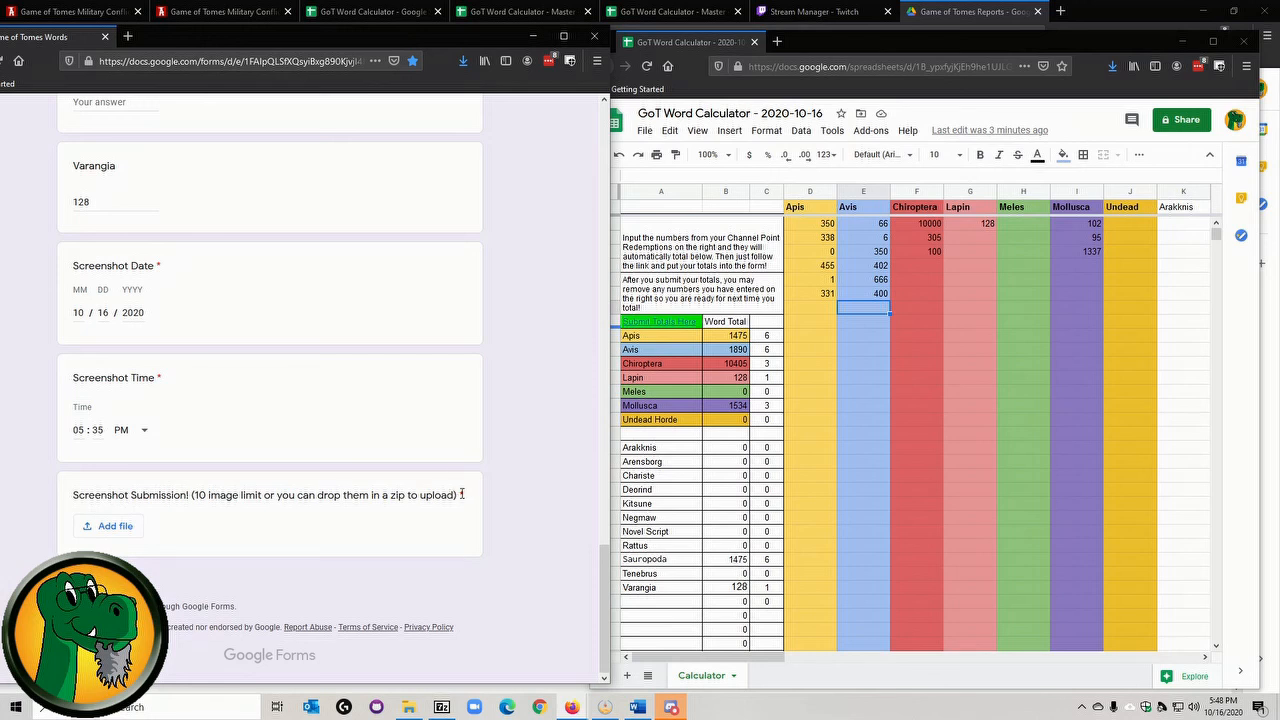
- Start adding a file from the device to the Screenshot Submission and open the Reporting folder inside Game of Tomes
left_click(108, 527)
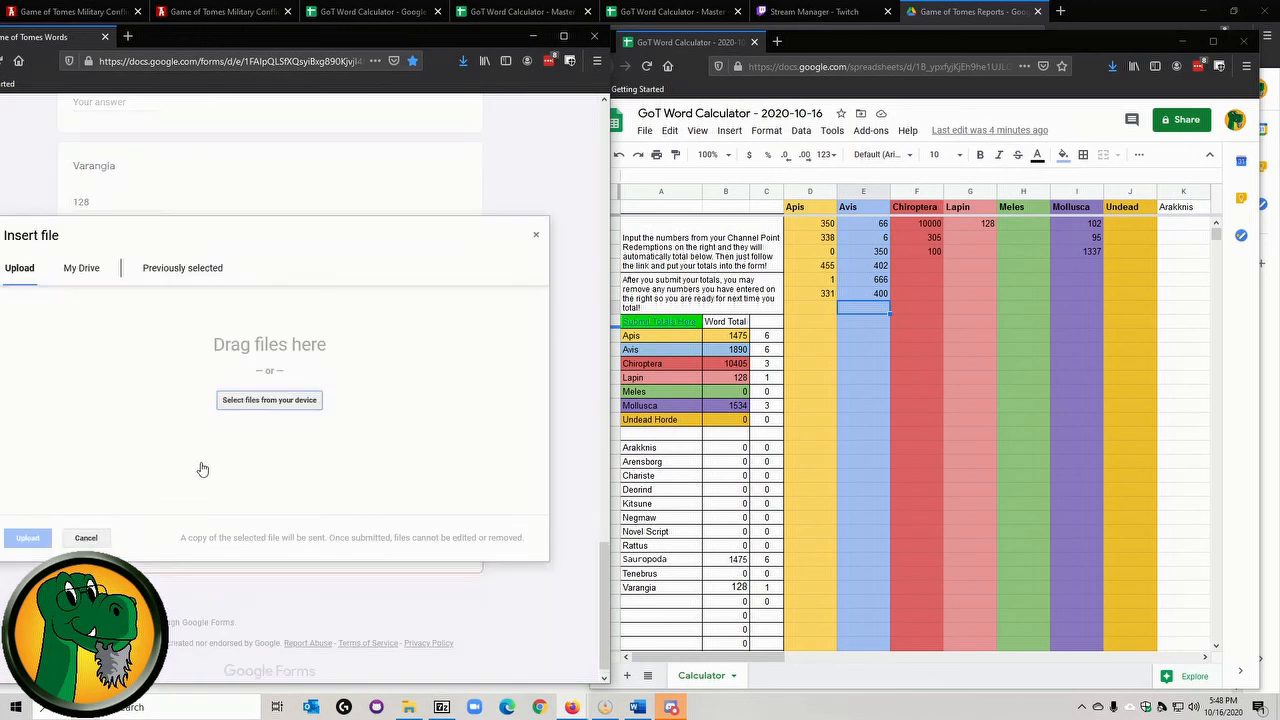
left_click(270, 402)
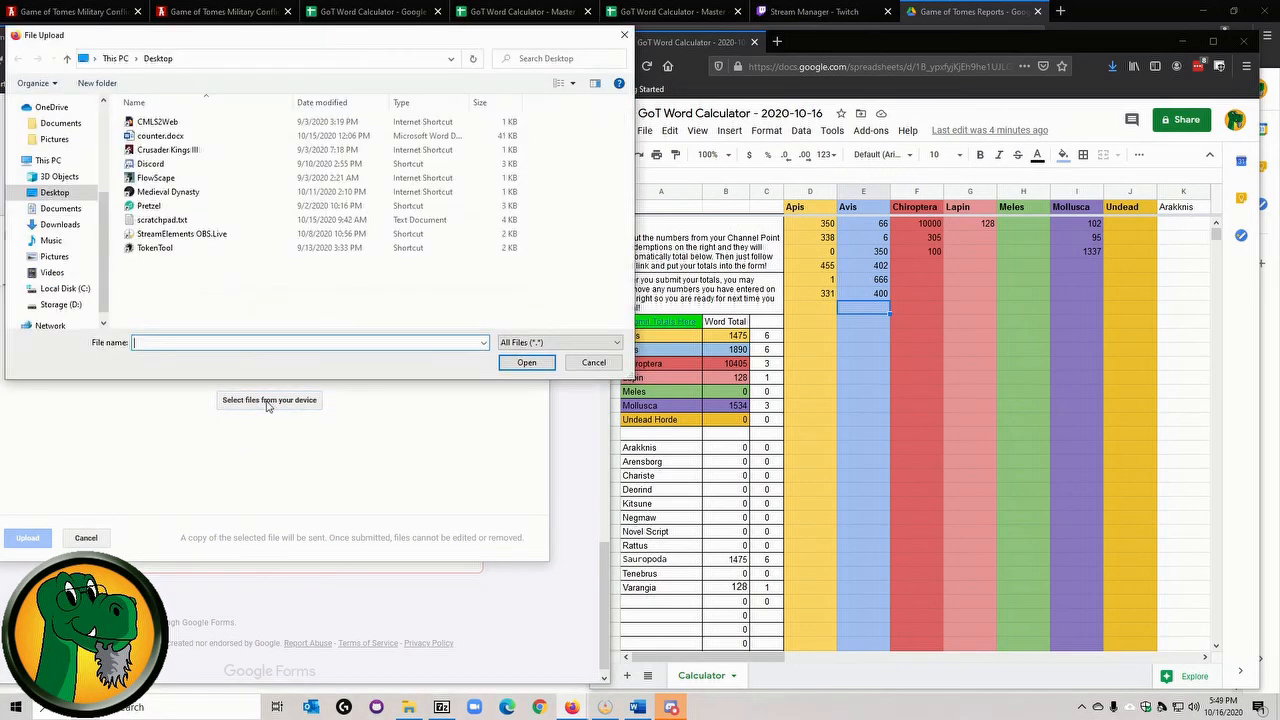
left_click_drag(103, 203, 110, 108)
left_click(88, 228)
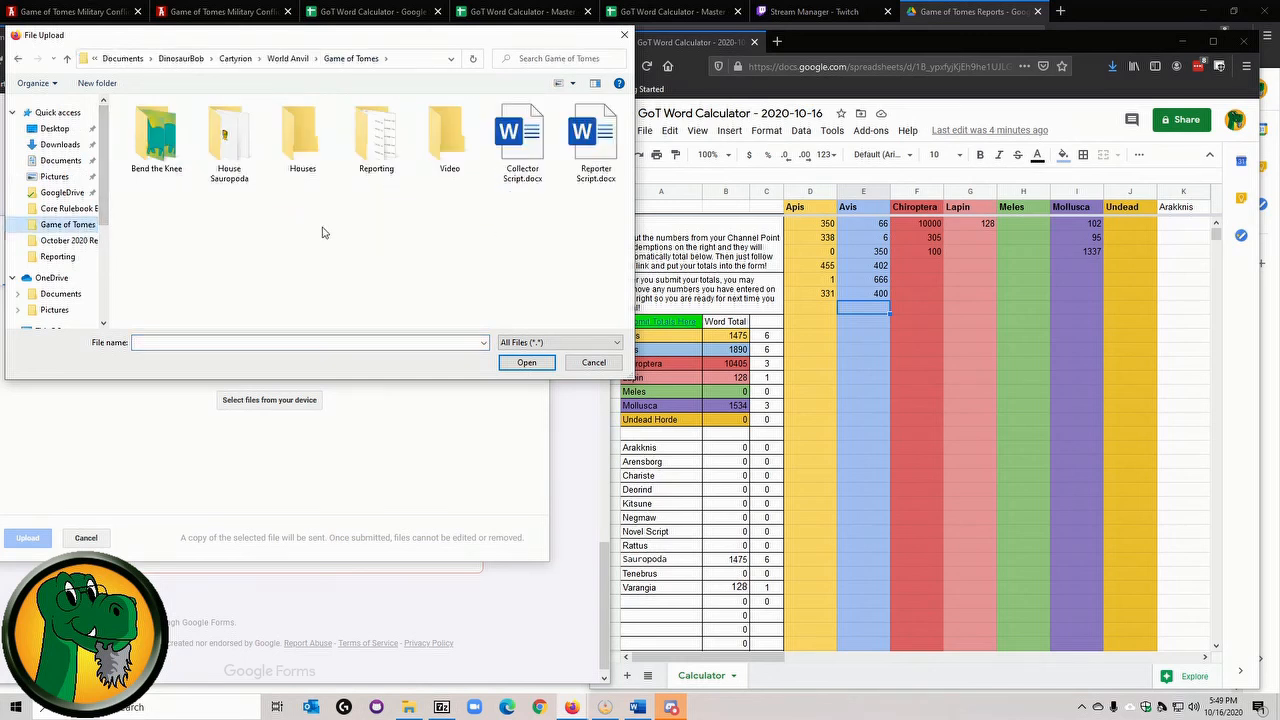
double_click(389, 143)
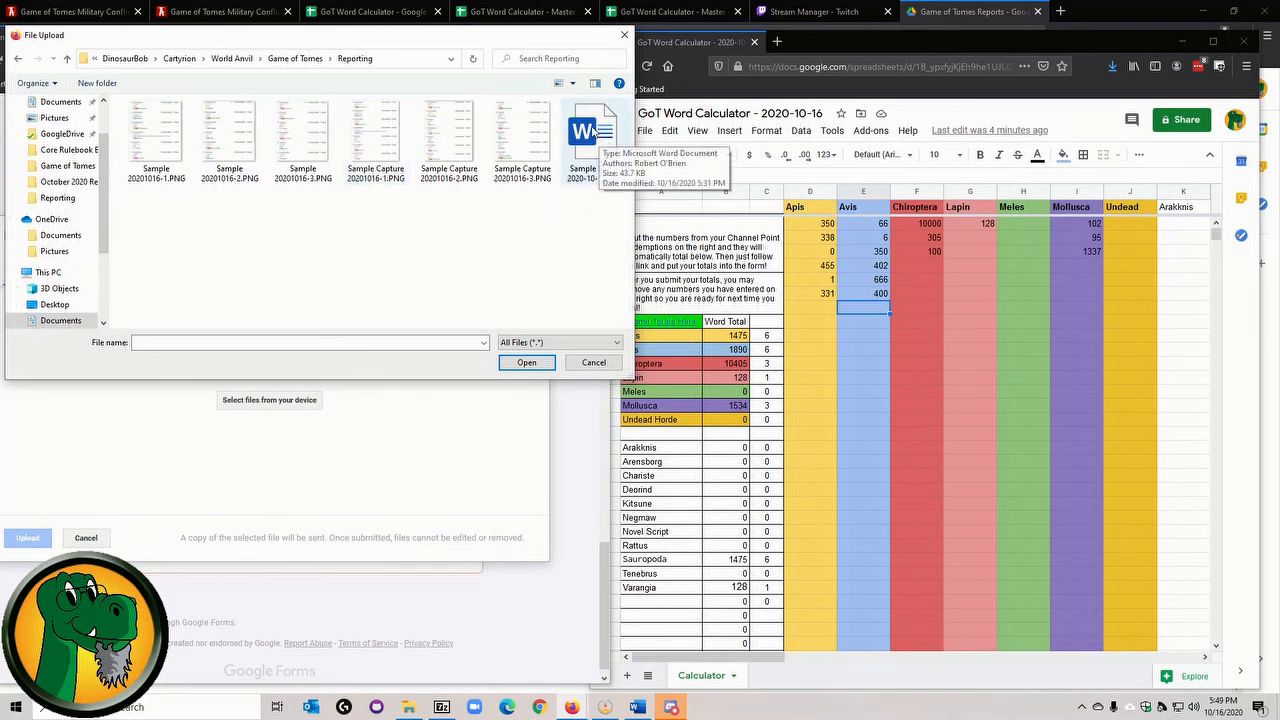
- Select the three images Sample Capture 20201016-1.PNG, 20201016-2.PNG and 20201016-3.PNG together
left_click(398, 140, "shift")
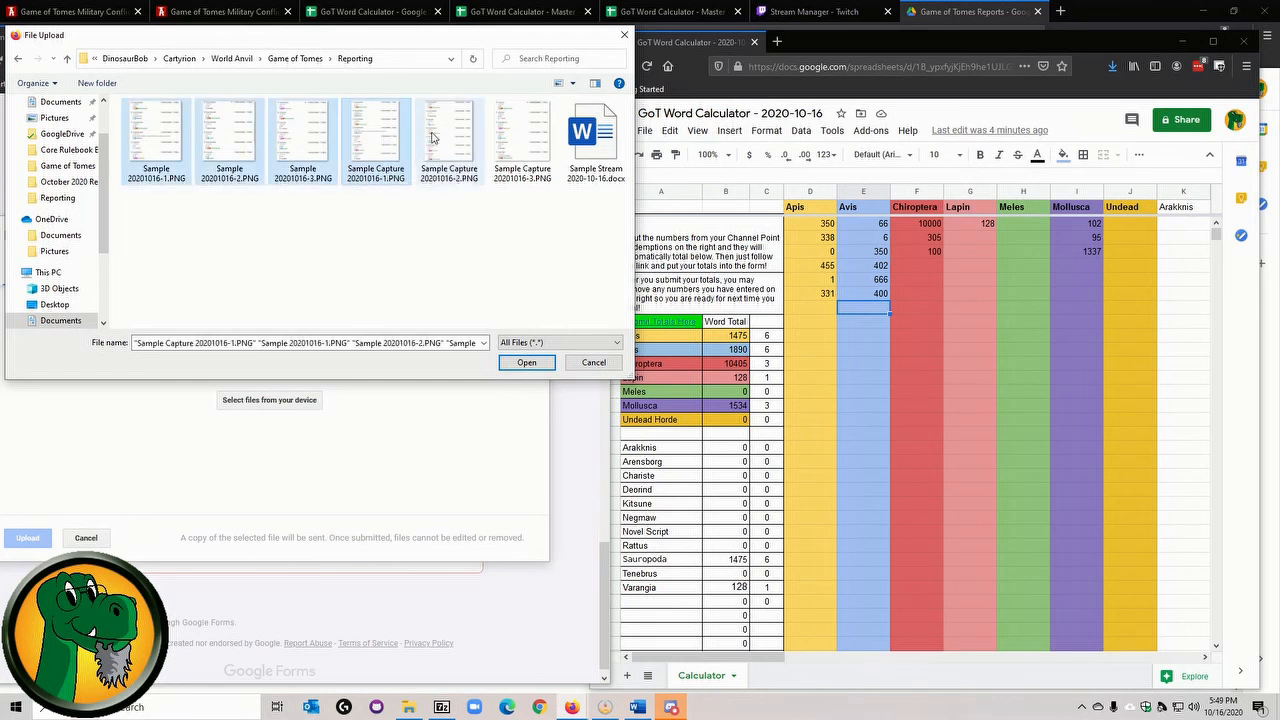
left_click(405, 135)
left_click(438, 135, "ctrl")
left_click(519, 148, "ctrl")
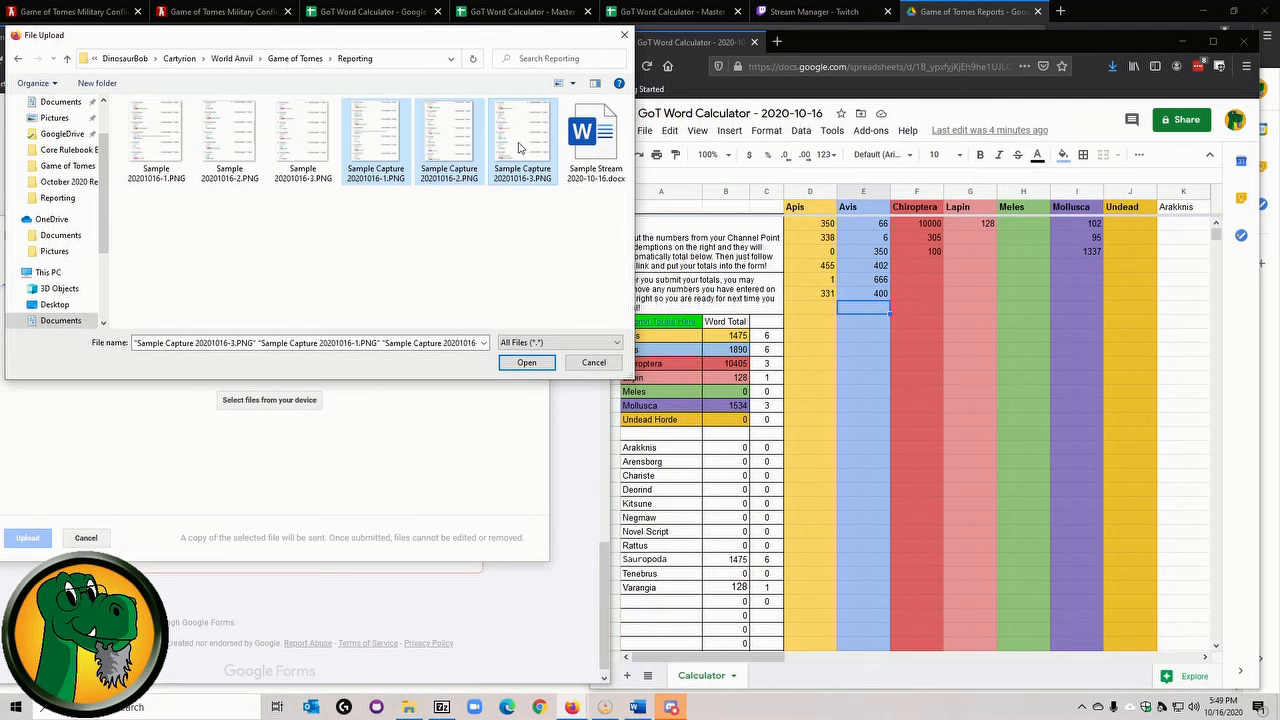
- Upload Sample Stream 2020-10-16.docx as the form's screenshot submission
left_click(605, 150)
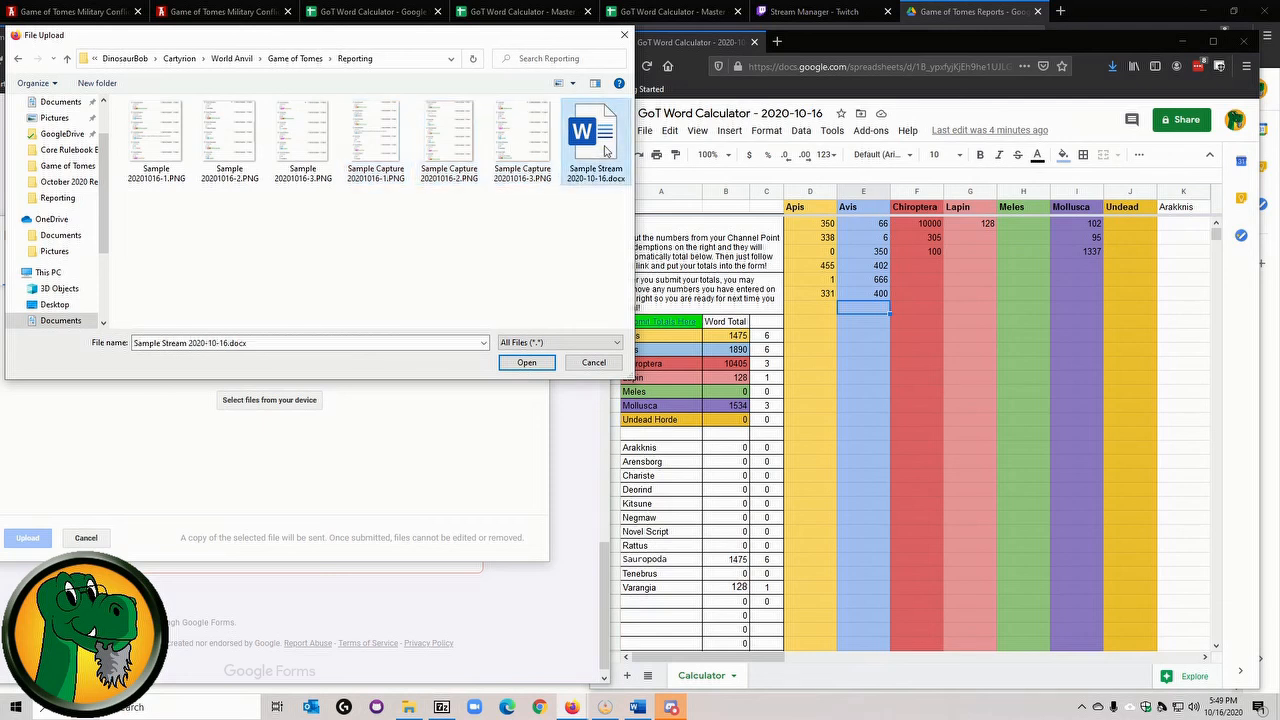
left_click(527, 363)
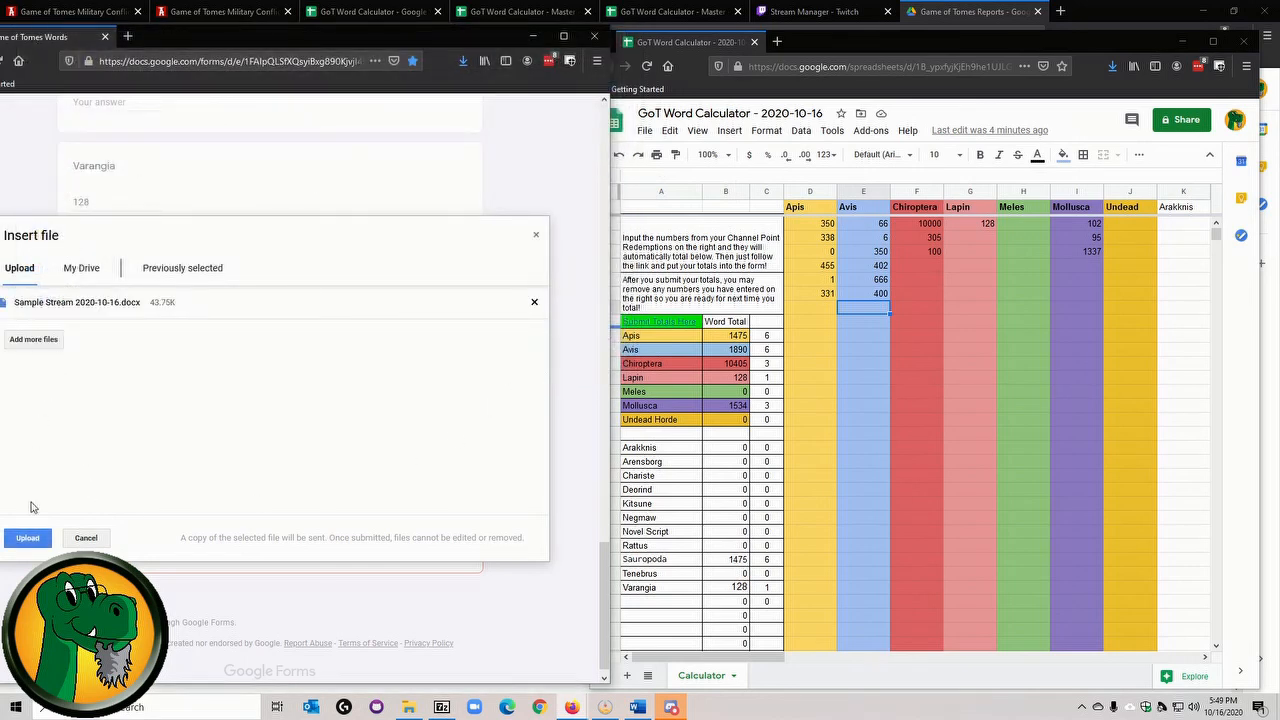
left_click(27, 538)
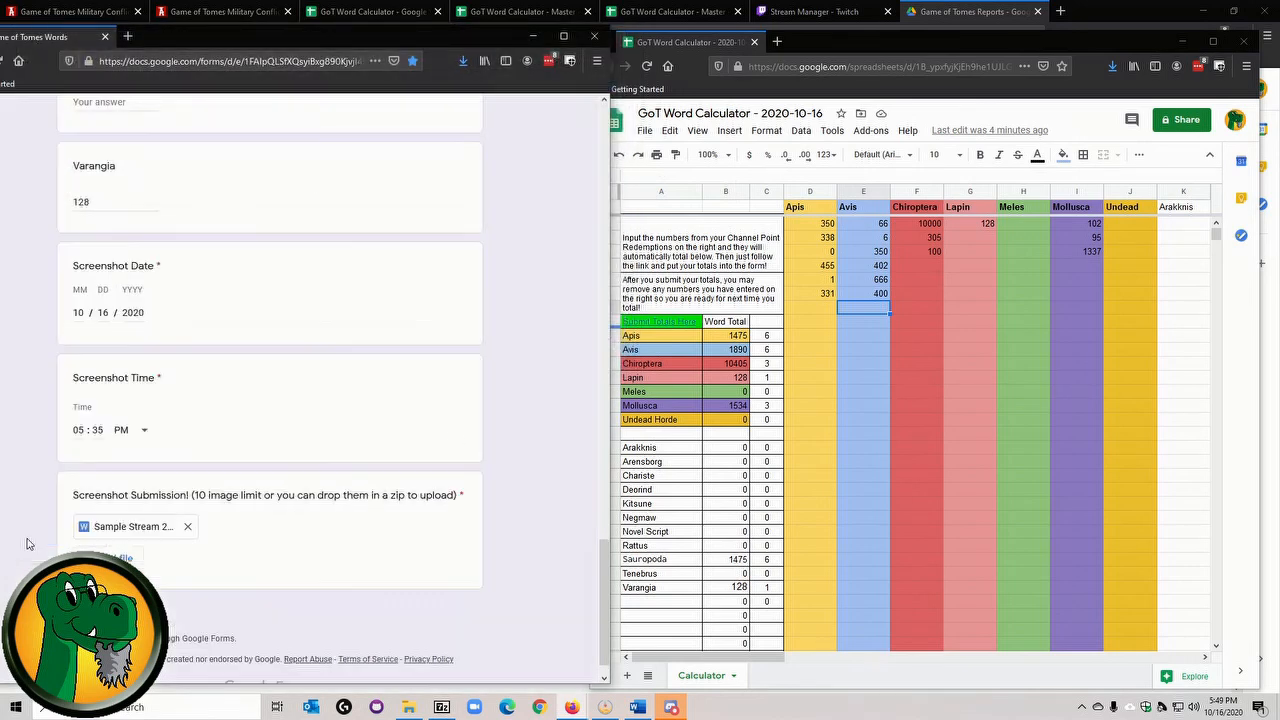